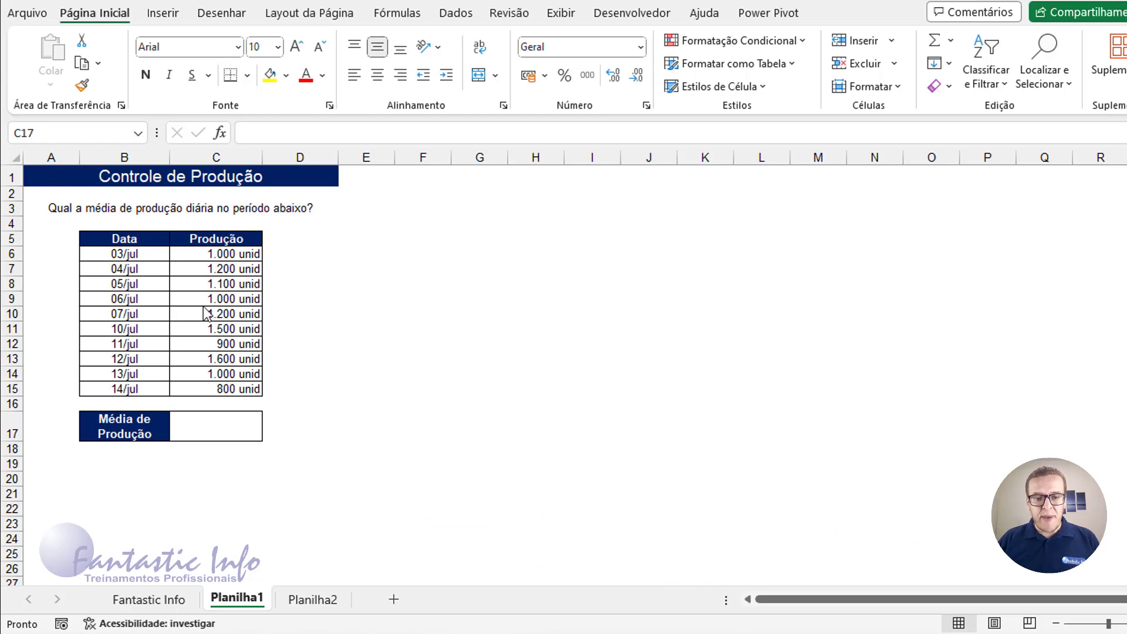
- Calculate the average production in C17 with the formula =MÉDIA(C6:C15)
left_click(147, 183)
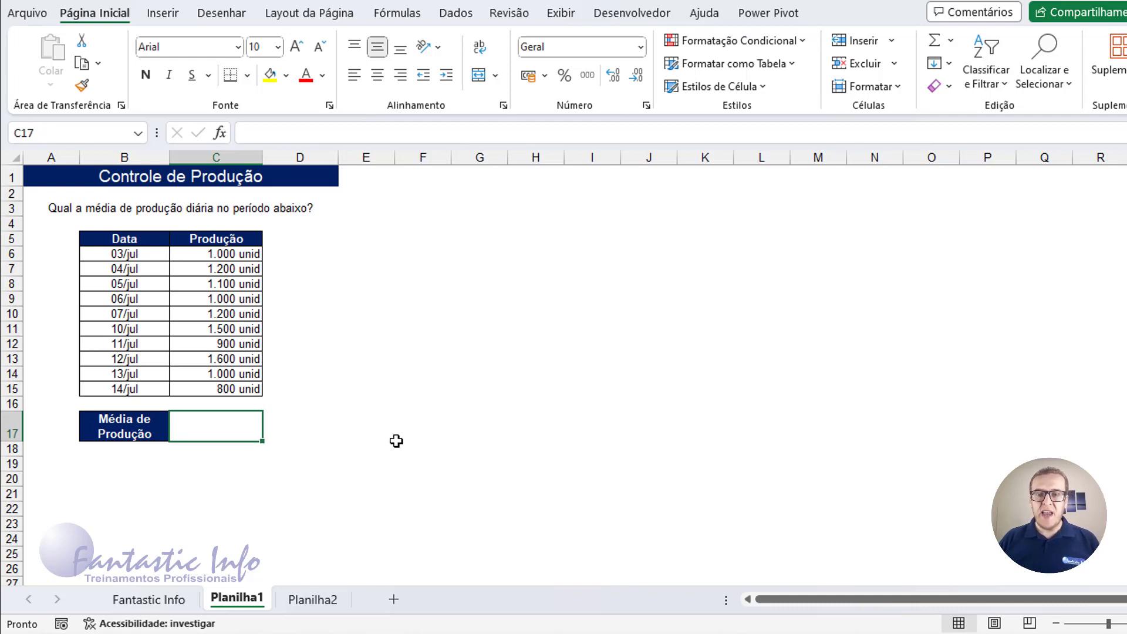
type("=")
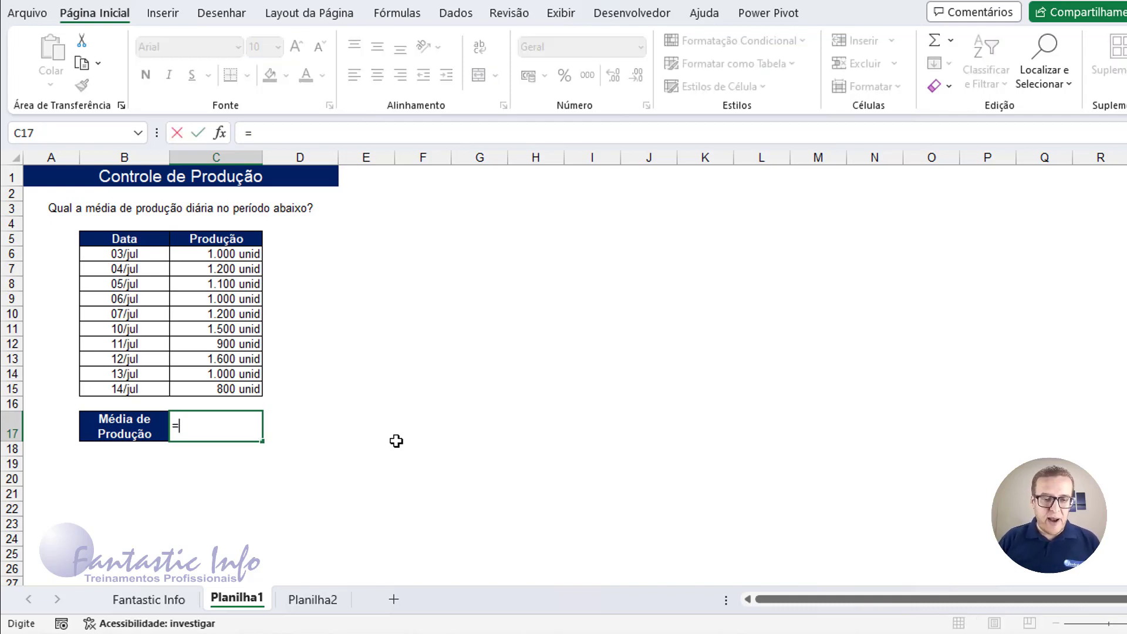
type("média")
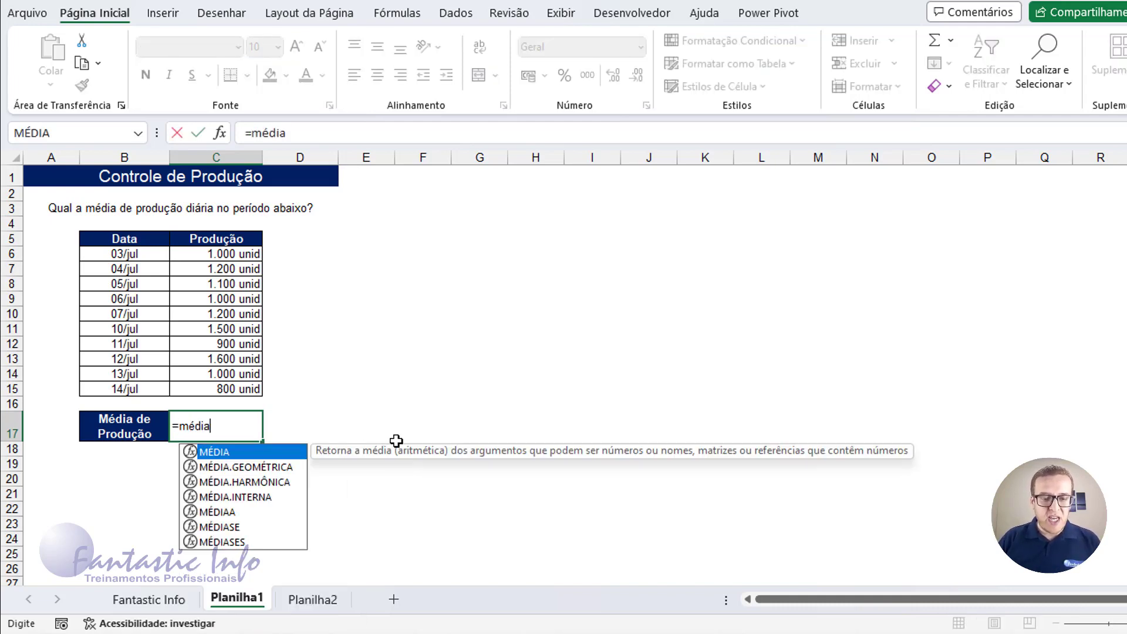
key("Tab")
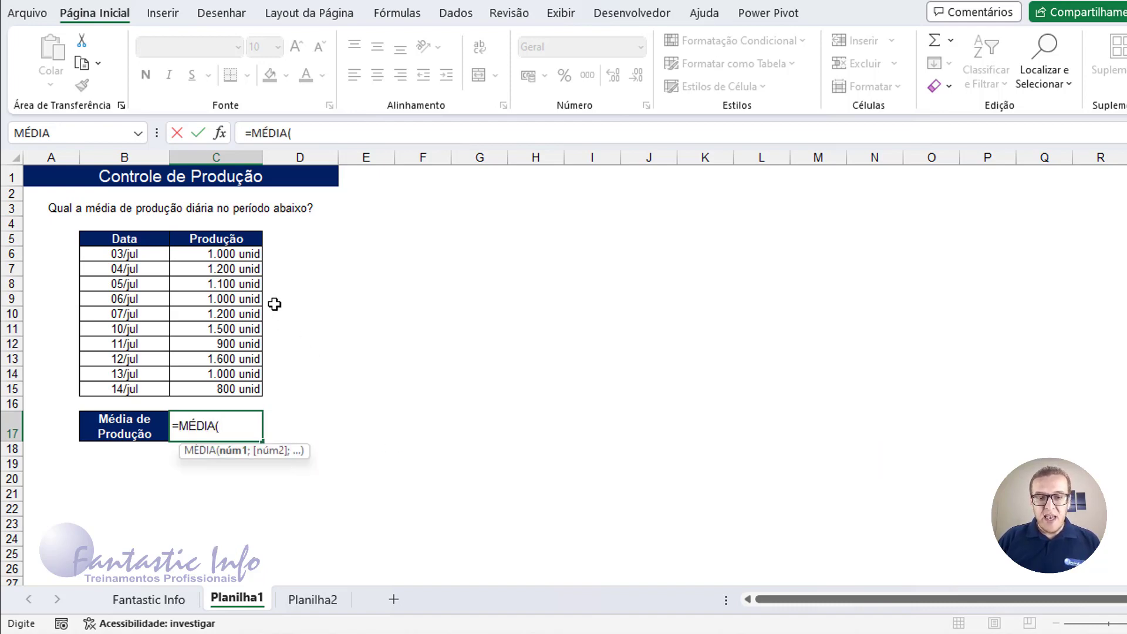
left_click_drag(243, 256, 233, 390)
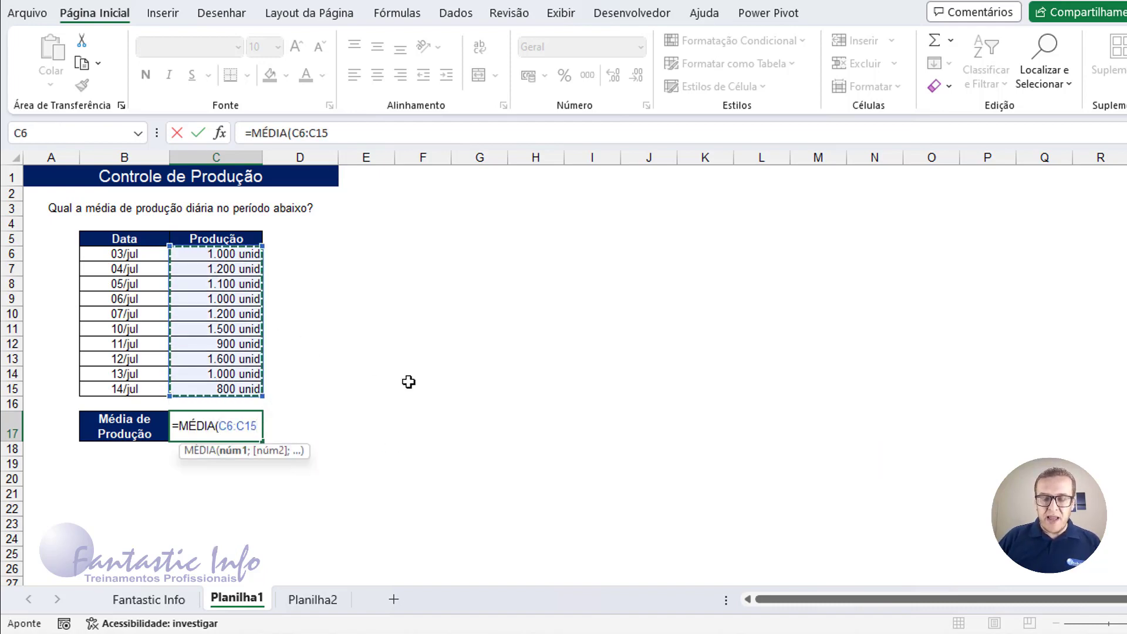
type(")")
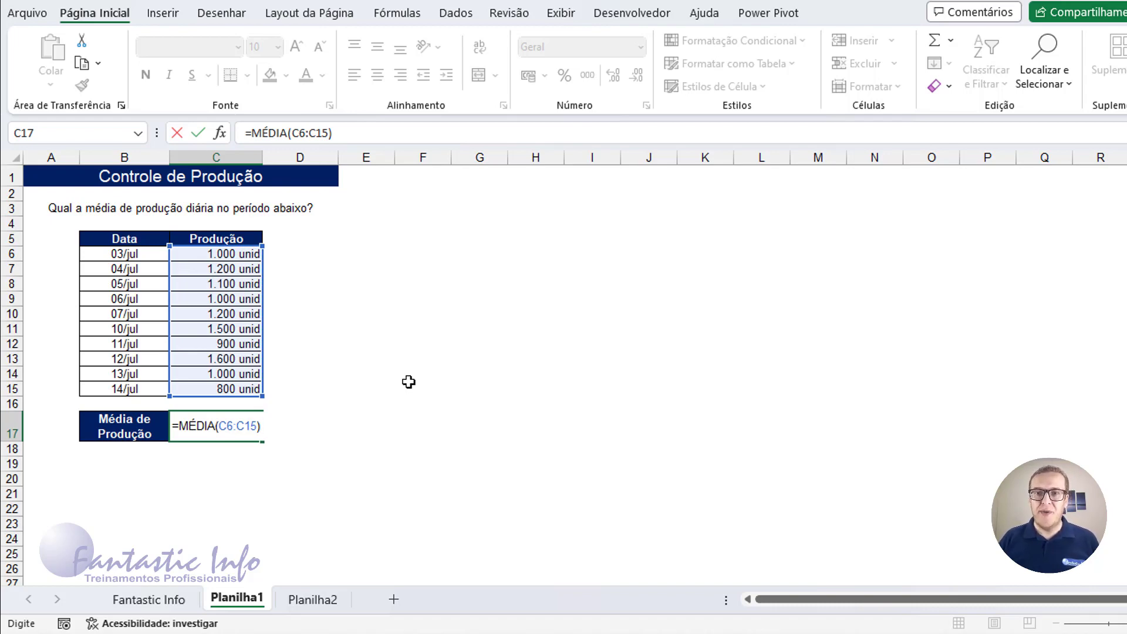
key("Return")
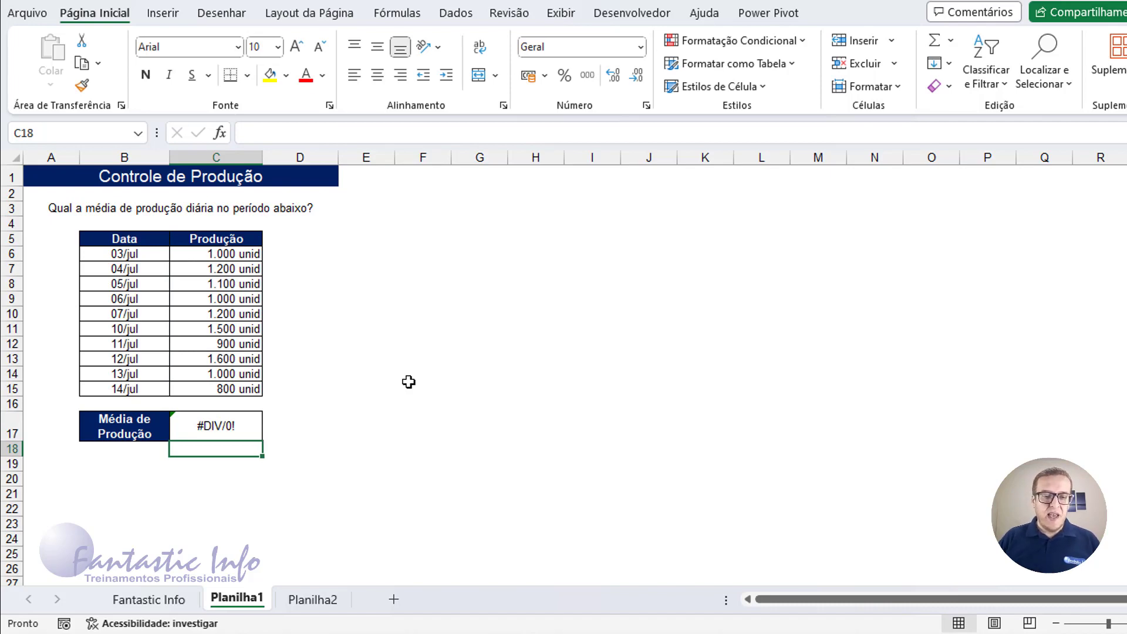
- Examine the average formula in C17 and the contents of the production cells C6:C15 to find the cause of the error
left_click(259, 423)
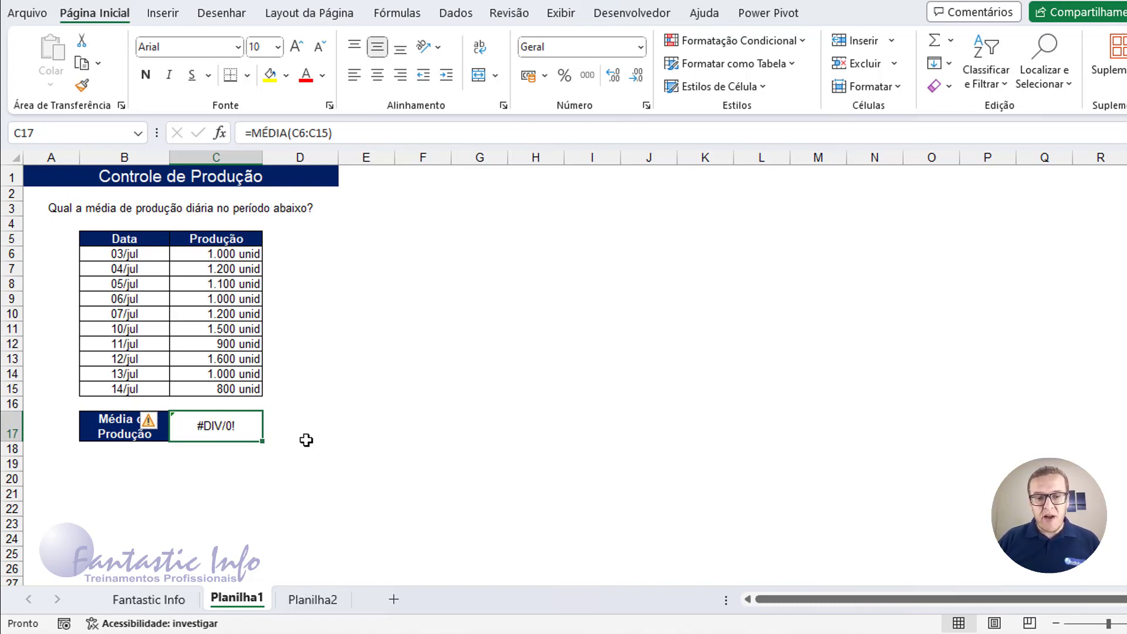
left_click(233, 257)
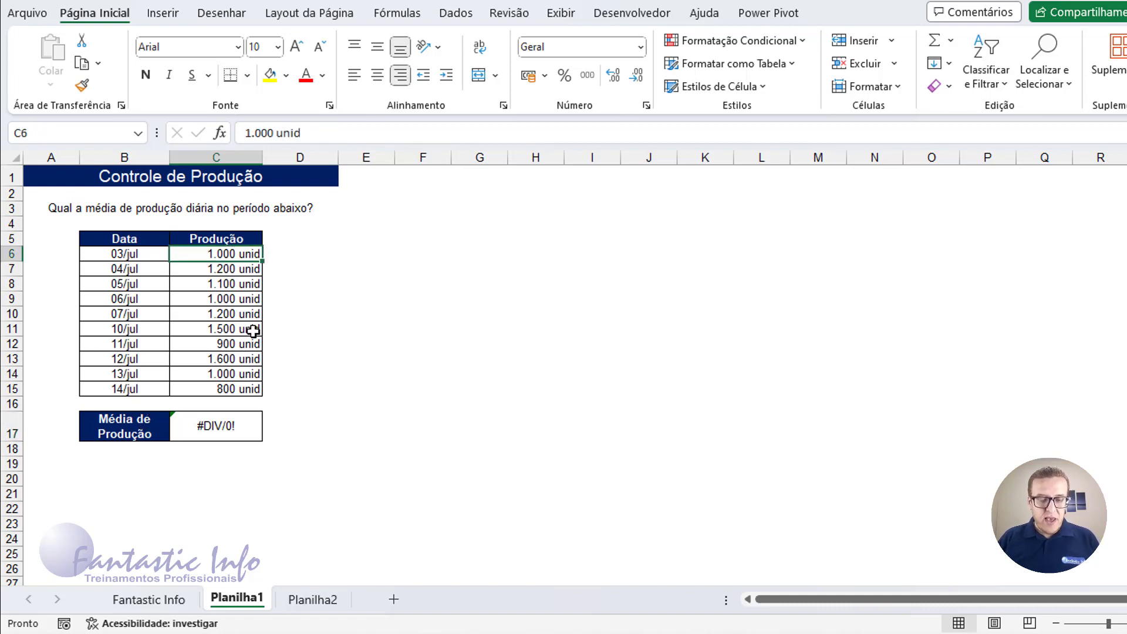
key("ctrl+c")
key("Escape")
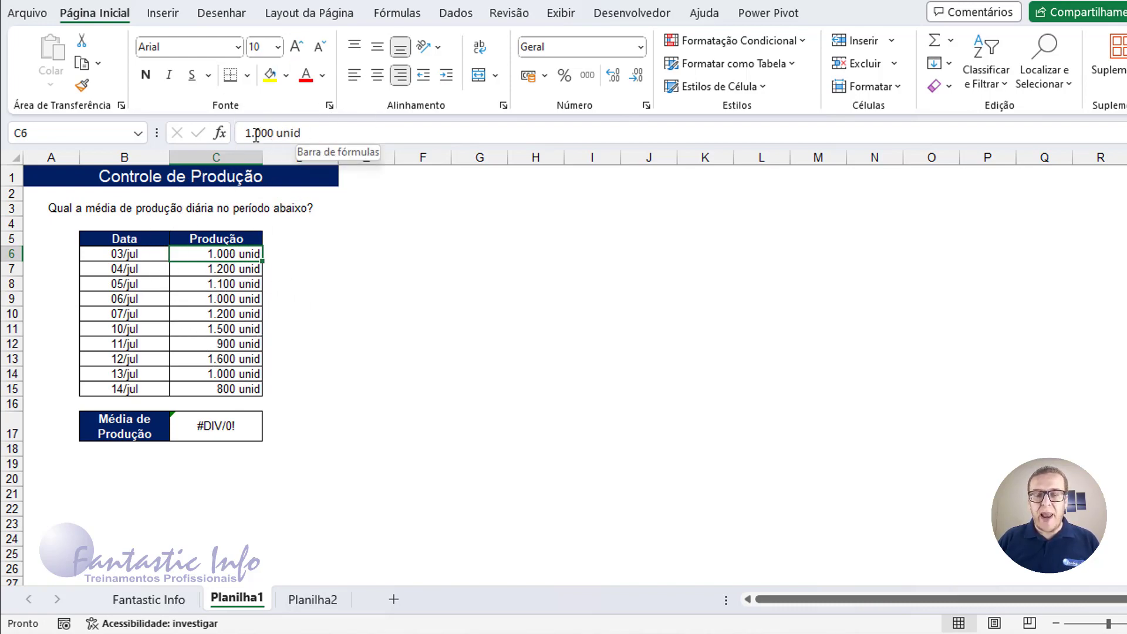
left_click_drag(277, 133, 317, 132)
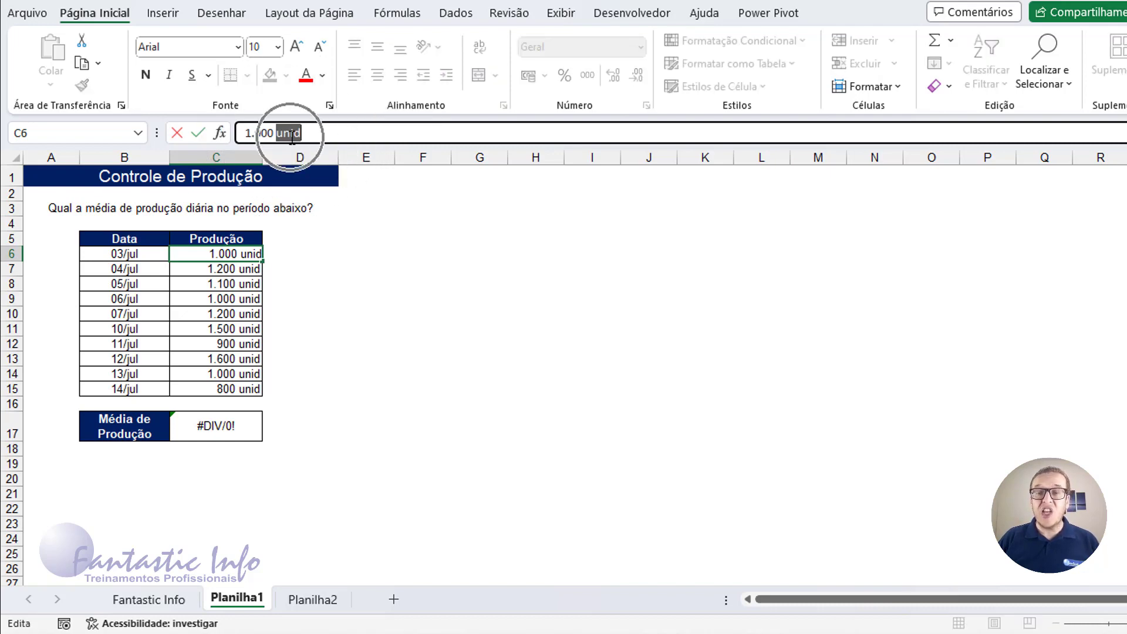
left_click(311, 132)
key("Return")
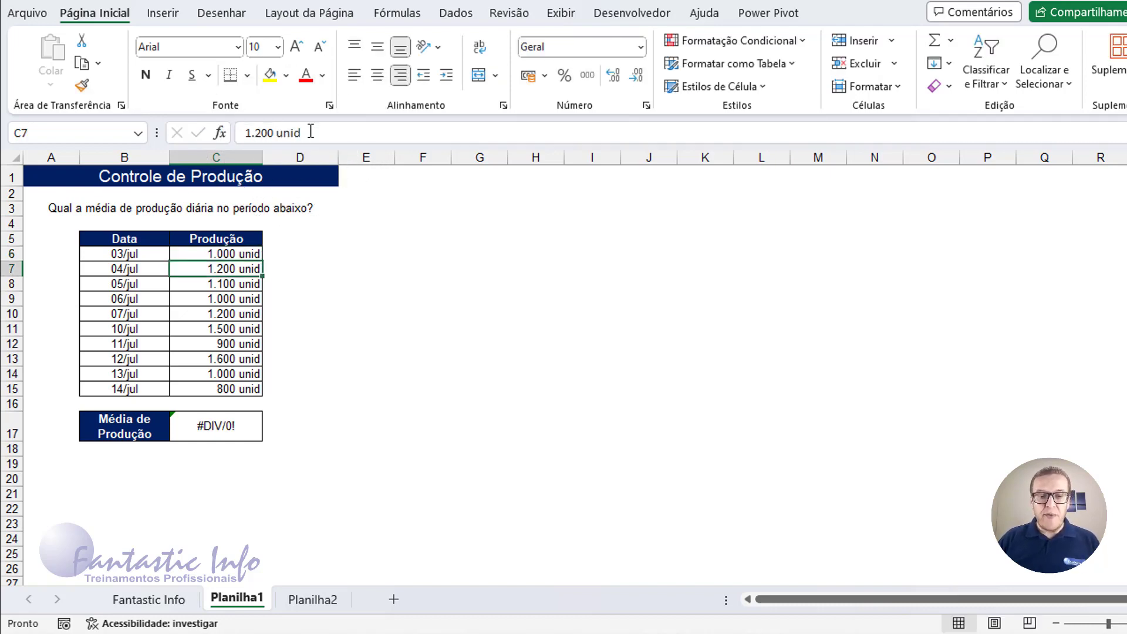
left_click_drag(225, 254, 244, 389)
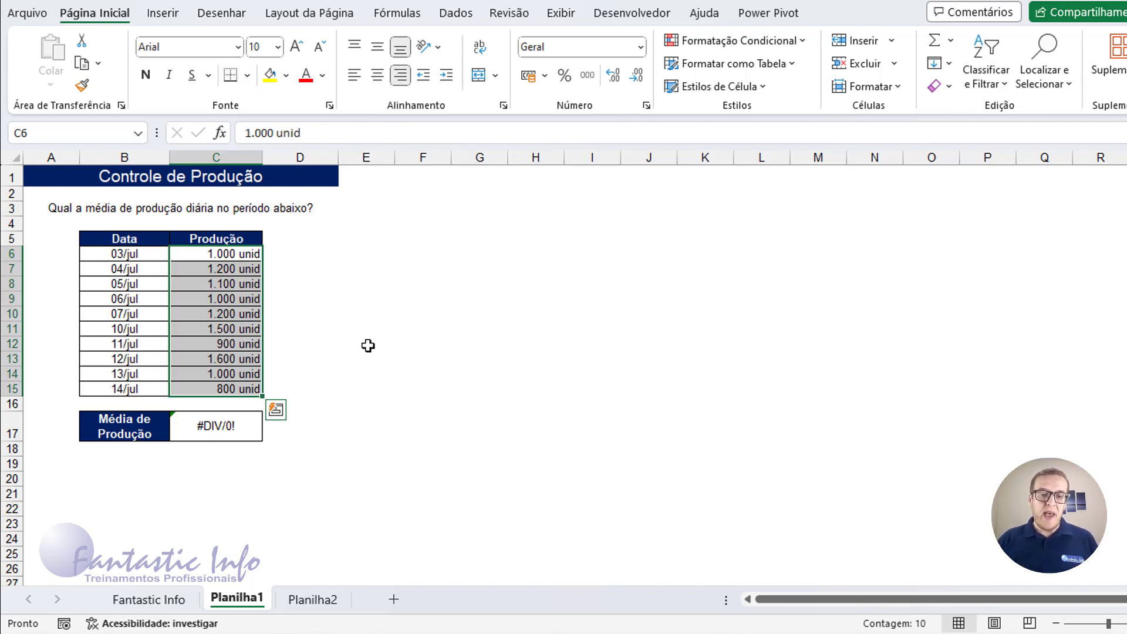
left_click_drag(246, 252, 249, 390)
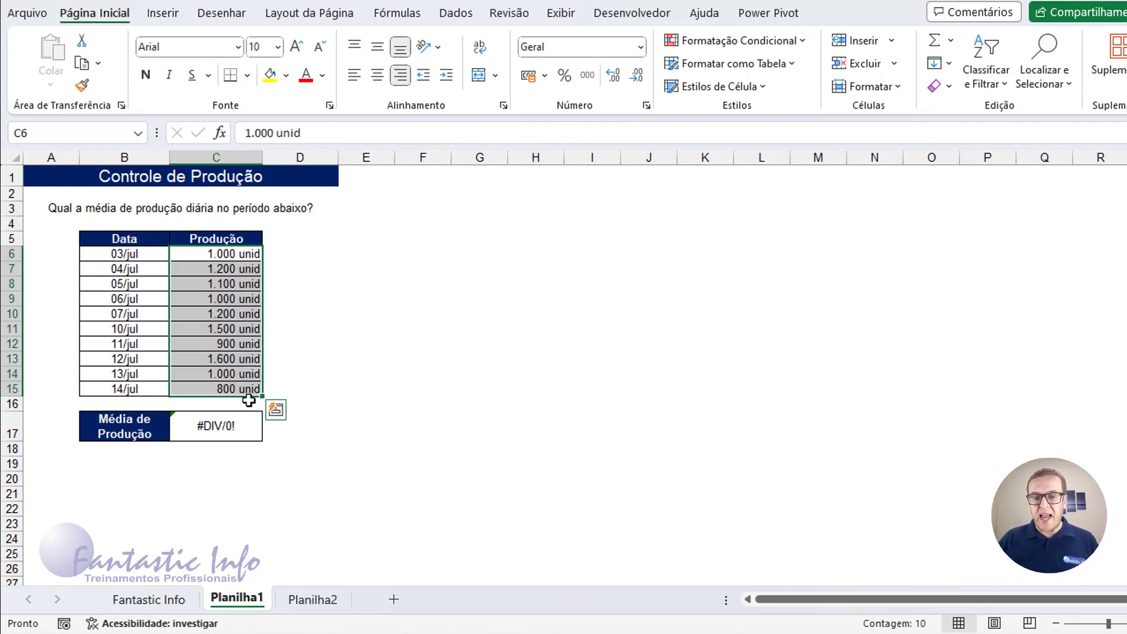
left_click(234, 433)
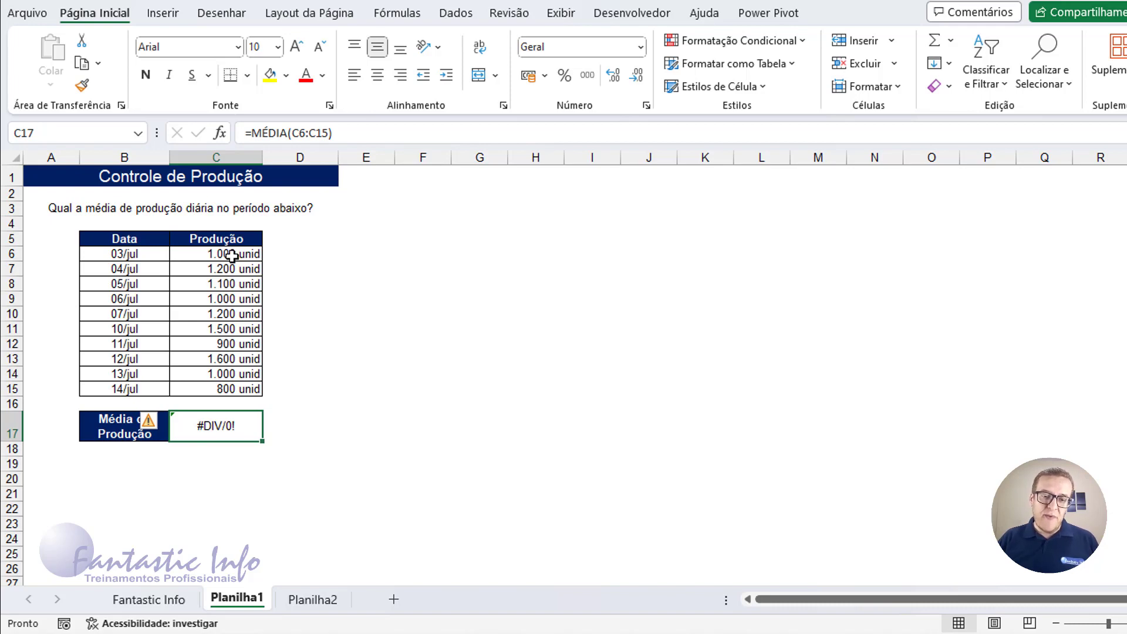
- Replace every "unid" in the production range C6:C15 with nothing, and undo the replacement
left_click_drag(232, 255, 230, 389)
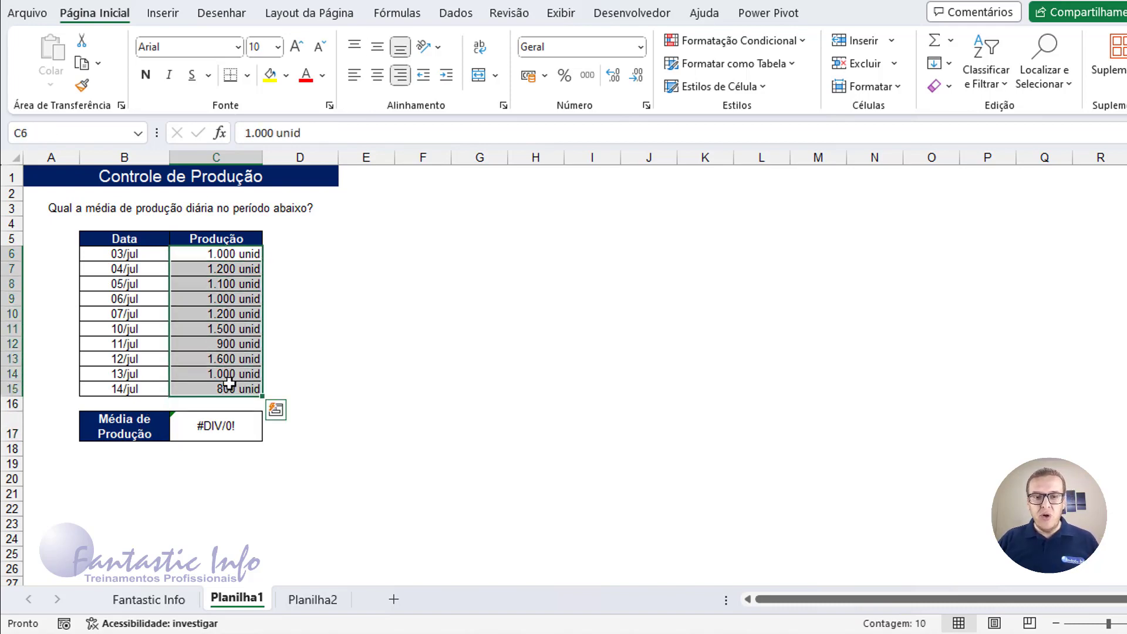
left_click(1044, 82)
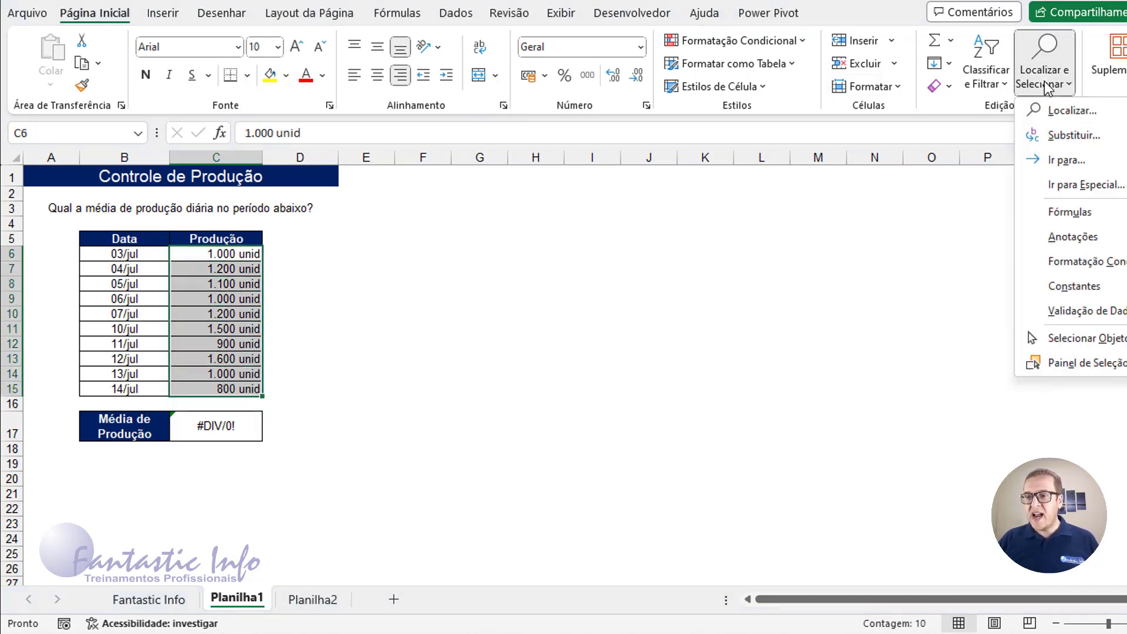
left_click(1066, 136)
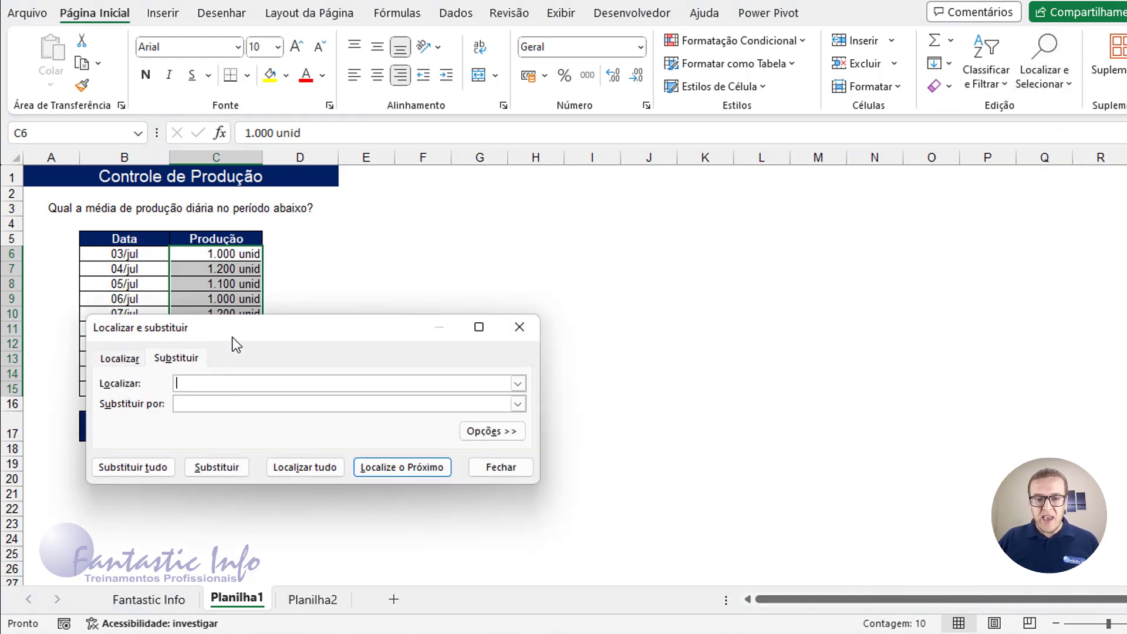
left_click_drag(234, 341, 417, 244)
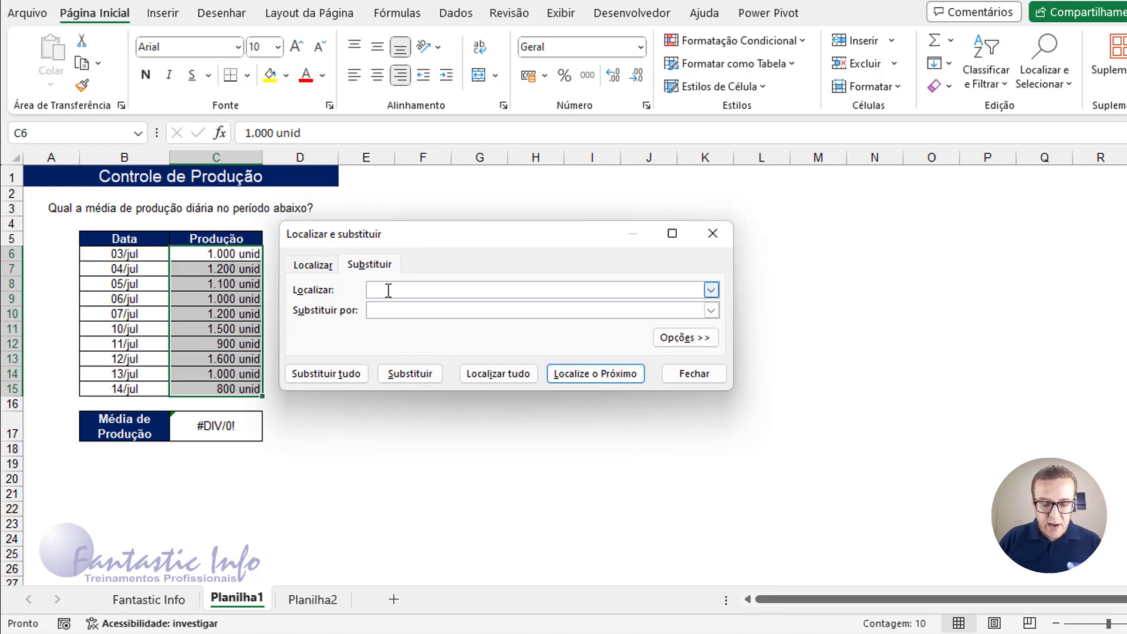
type("unid")
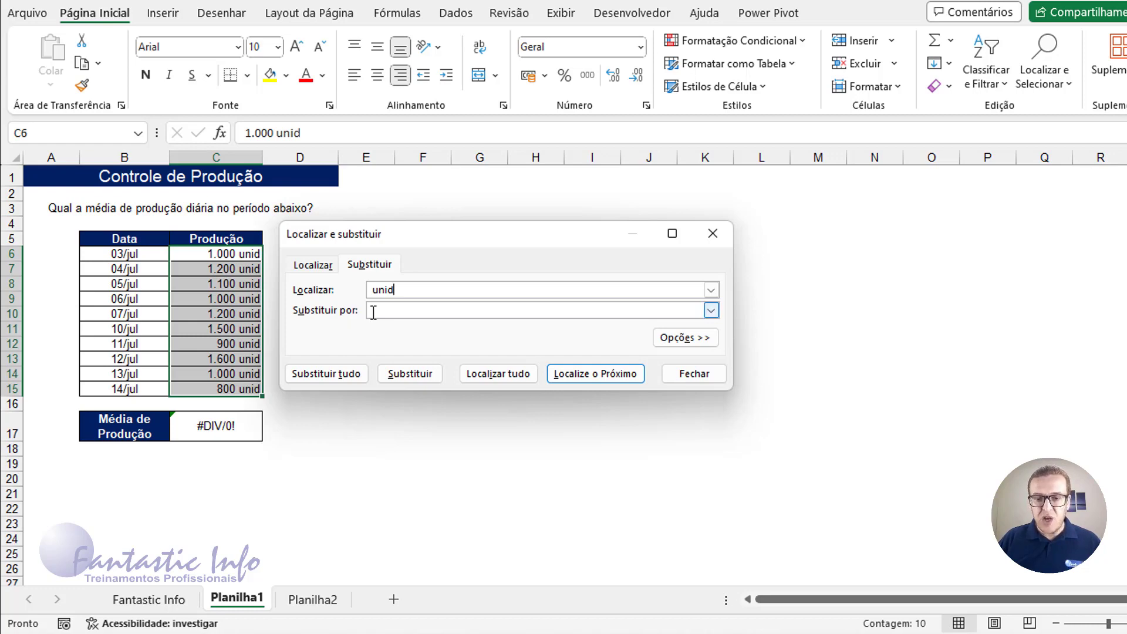
left_click(342, 376)
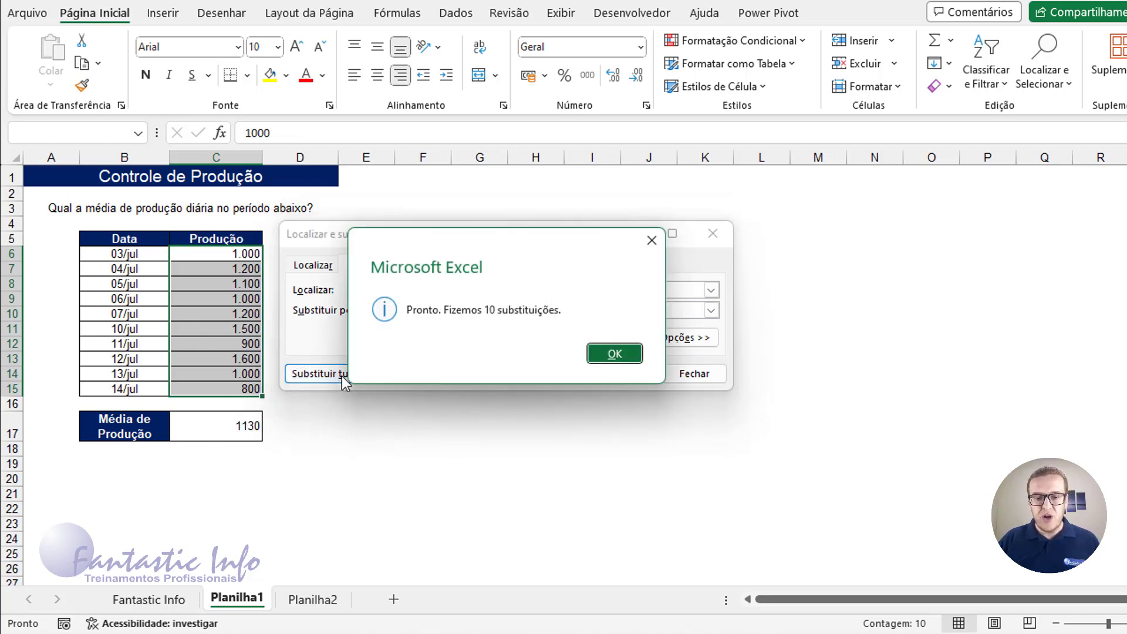
left_click(624, 356)
left_click(694, 373)
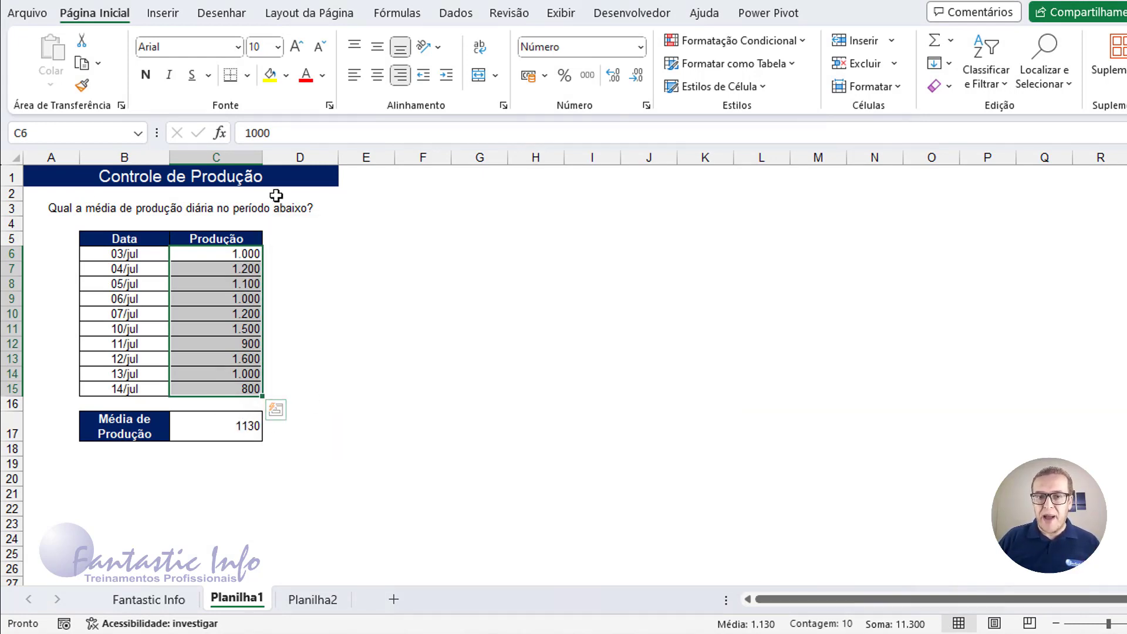
key("ctrl+z")
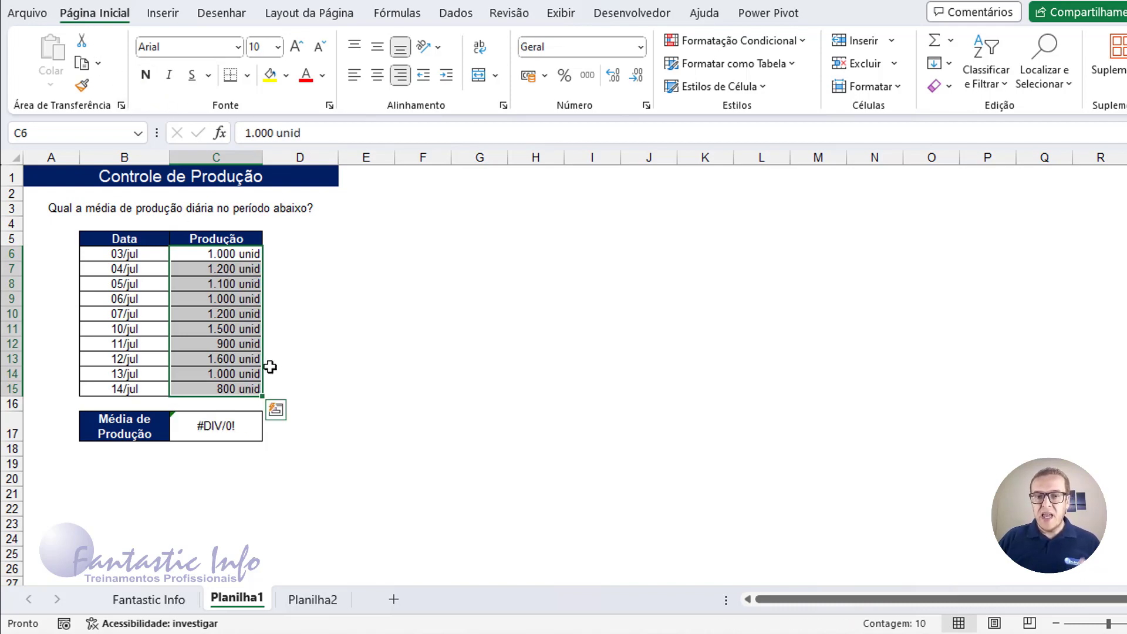
- Enter 1000 in D6 as the example number and Flash Fill the rest of column D from D7
left_click(297, 259)
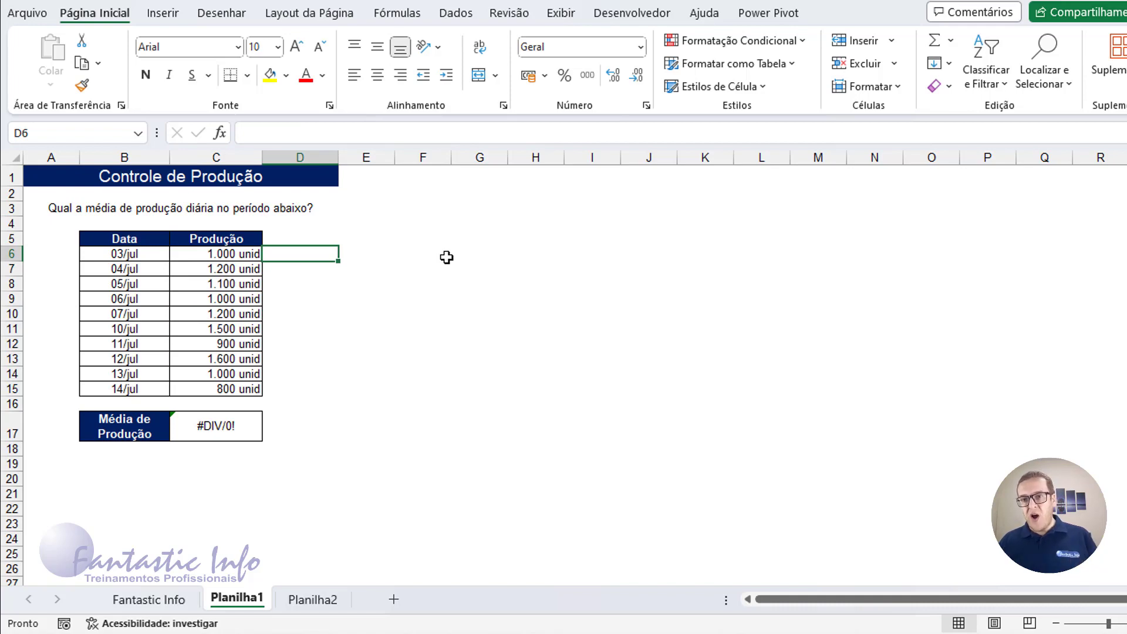
type("1000")
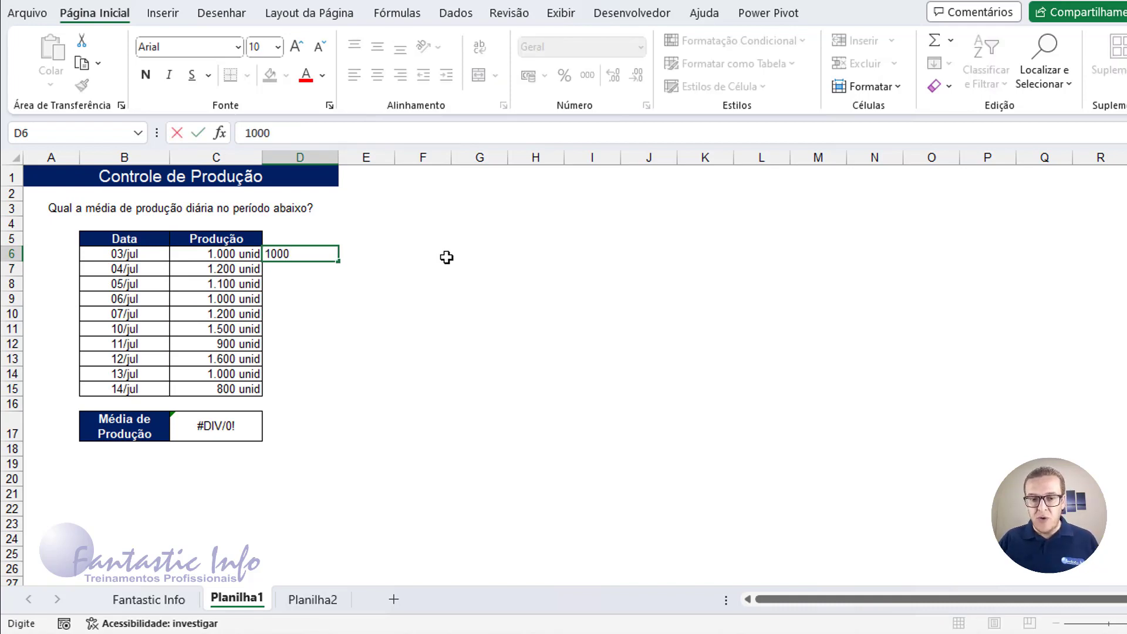
key("Return")
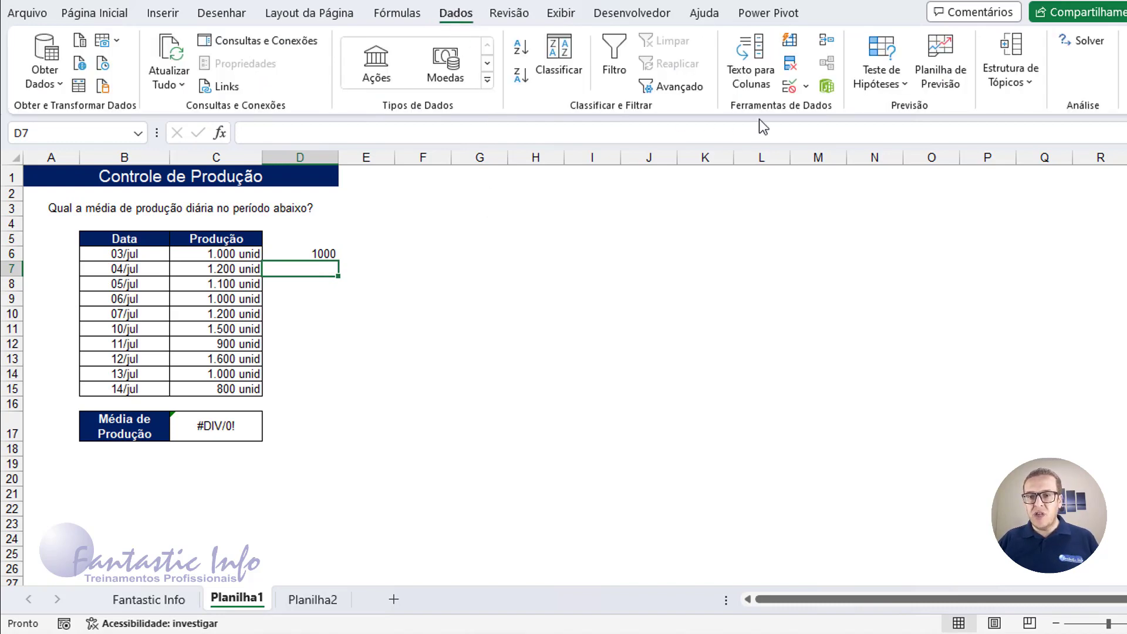
left_click(790, 41)
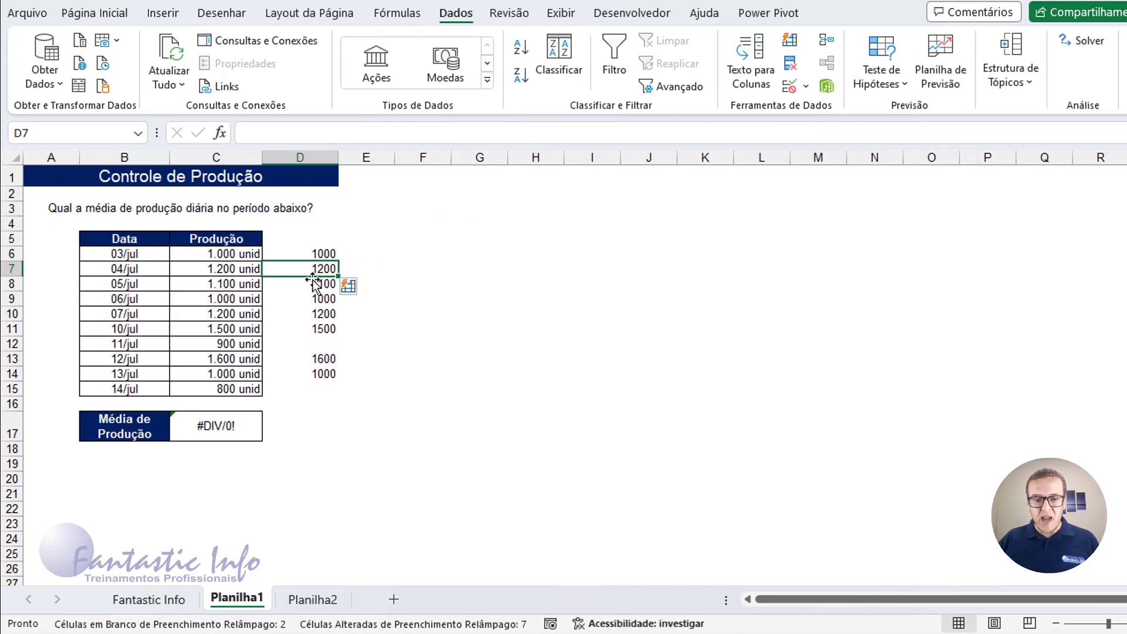
- Enter 900 in the blank cell D12 to correct the Flash Fill pattern for three-digit values
left_click(321, 344)
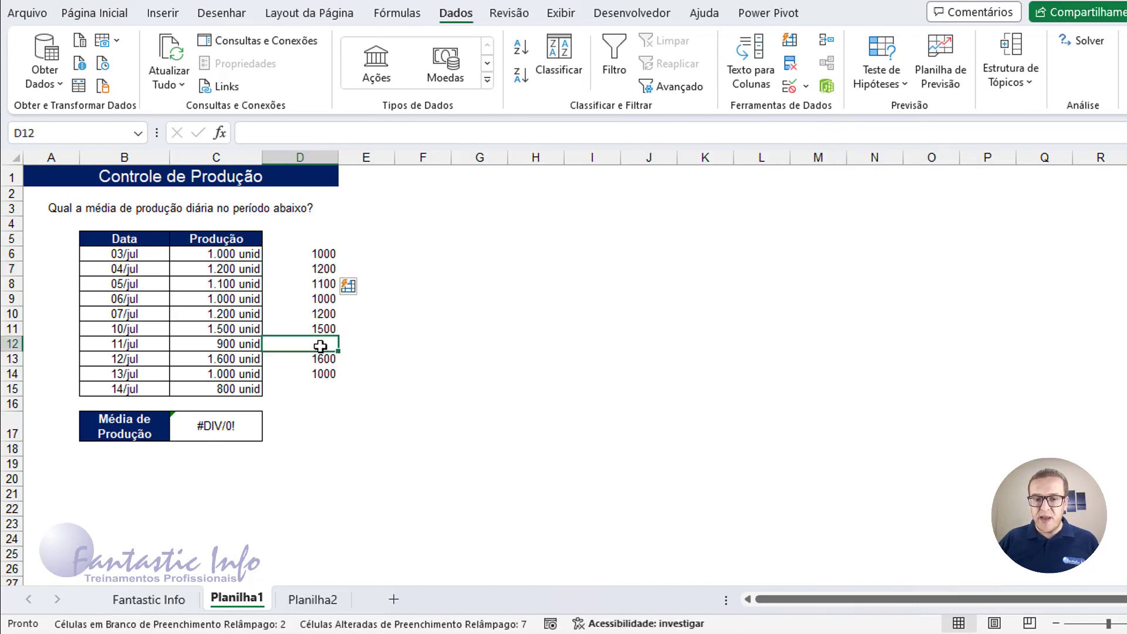
type("900")
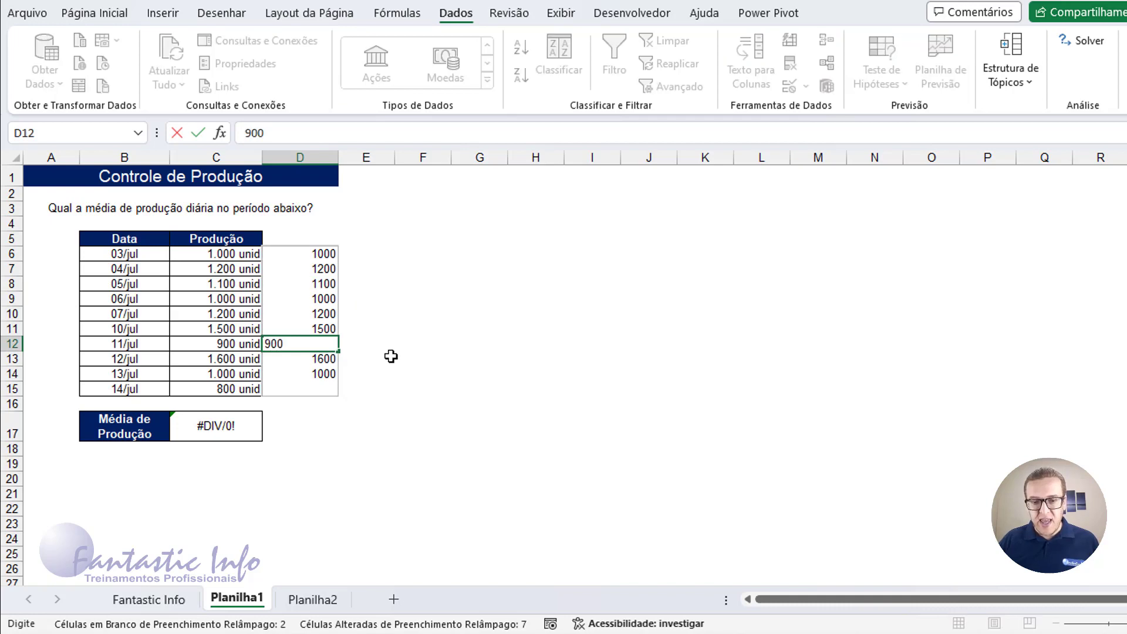
key("Return")
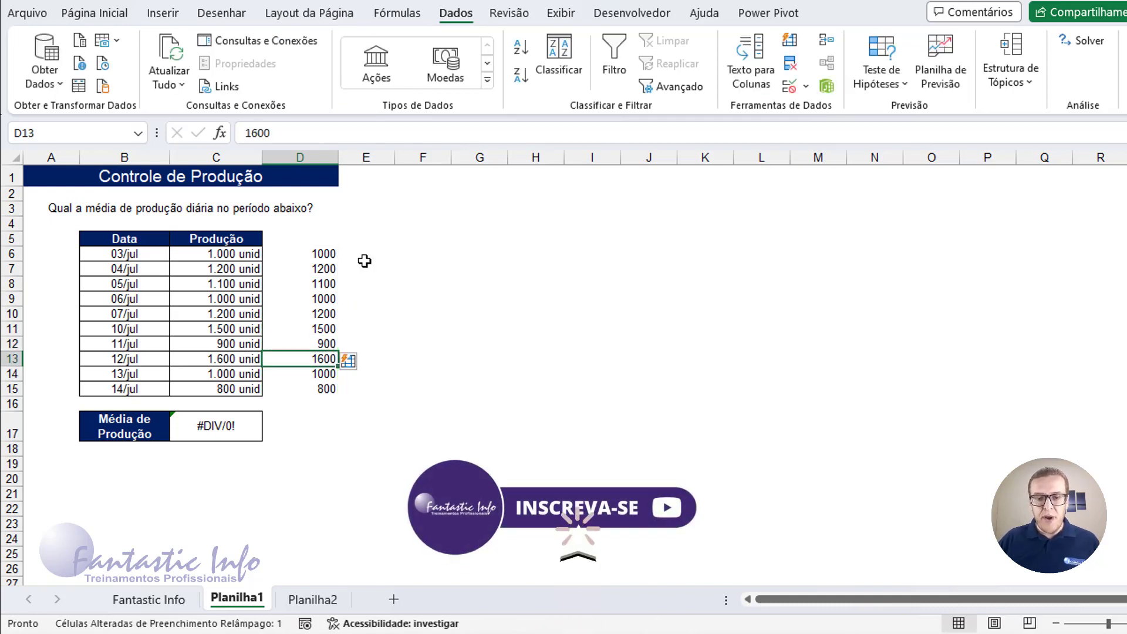
- Change the average formula in C17 to =MÉDIA(D6:D15) so it uses the extracted numbers
left_click(245, 430)
double_click(245, 431)
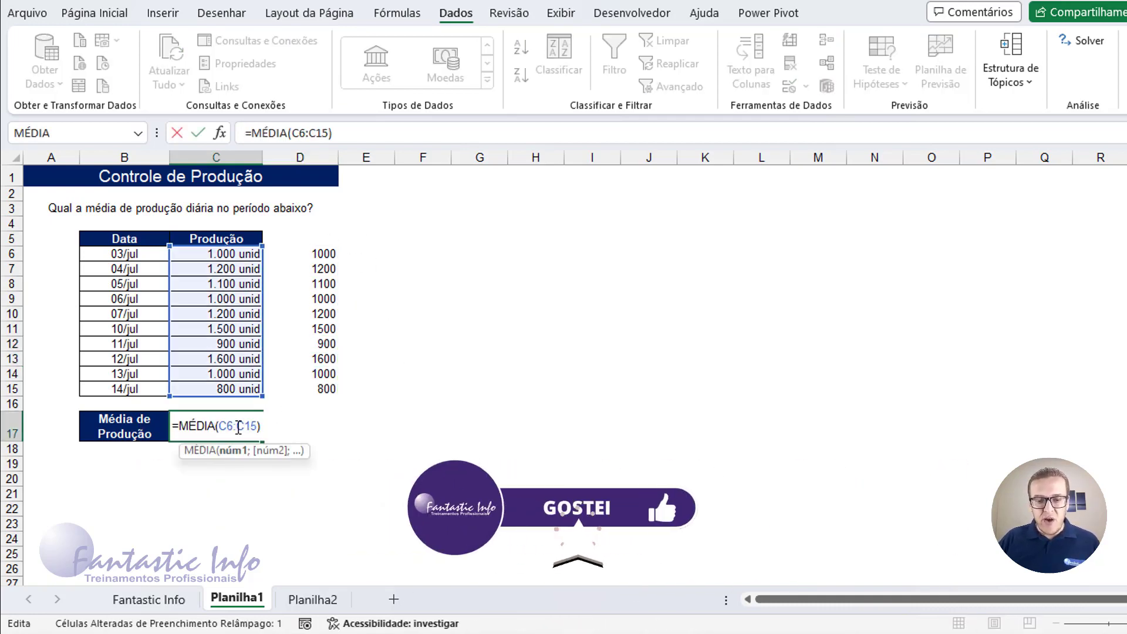
left_click_drag(219, 425, 269, 426)
key("BackSpace")
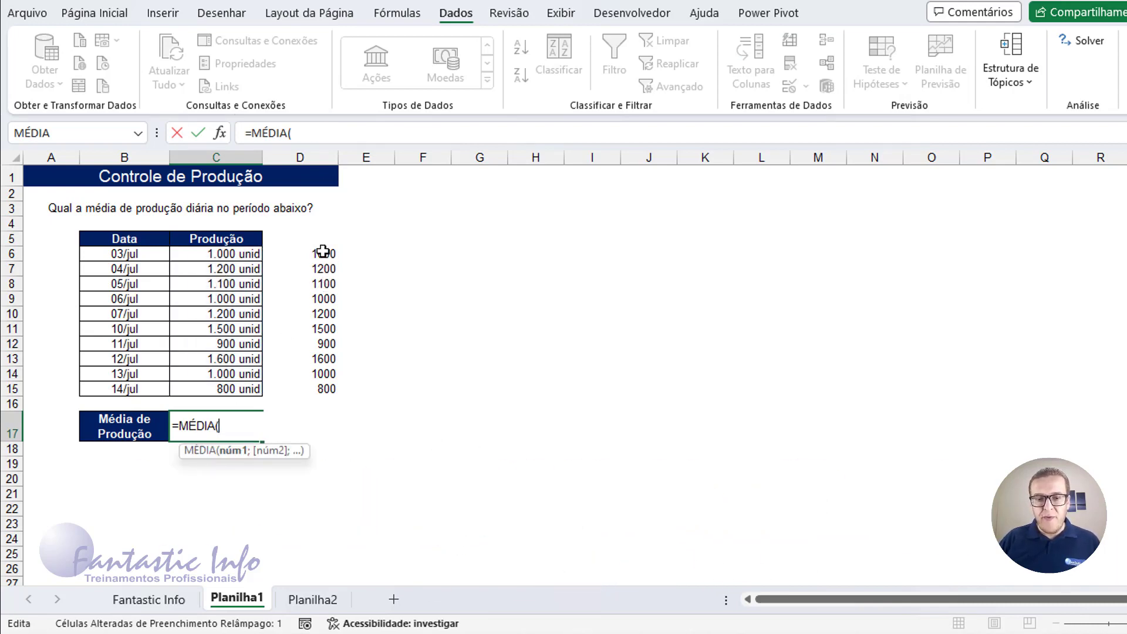
left_click_drag(324, 254, 313, 389)
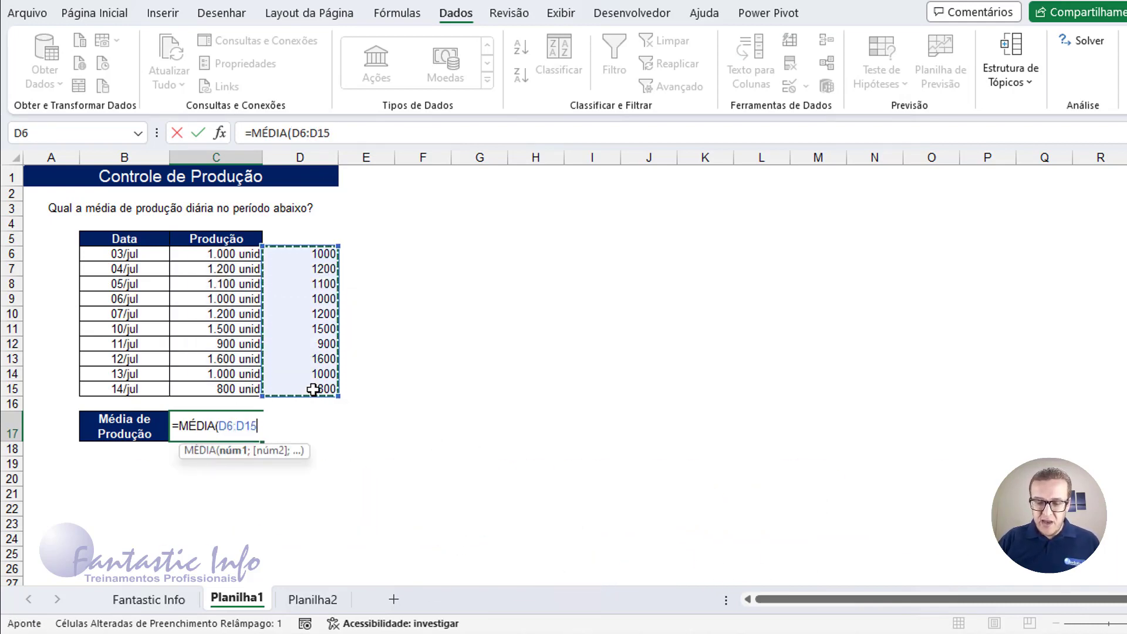
type(")")
key("Return")
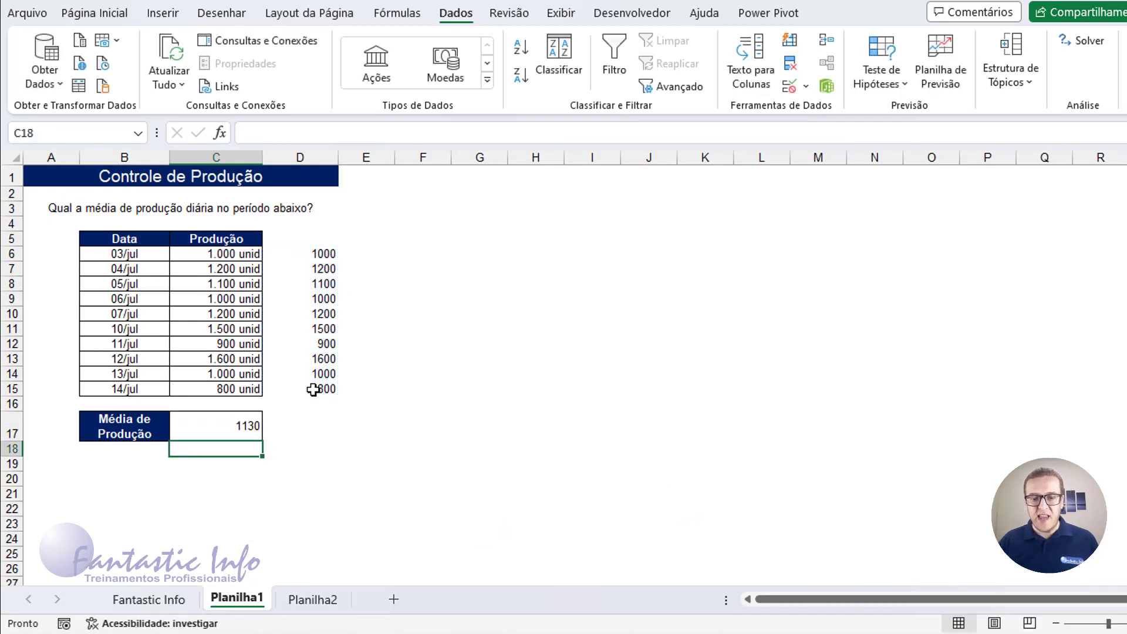
left_click(223, 425)
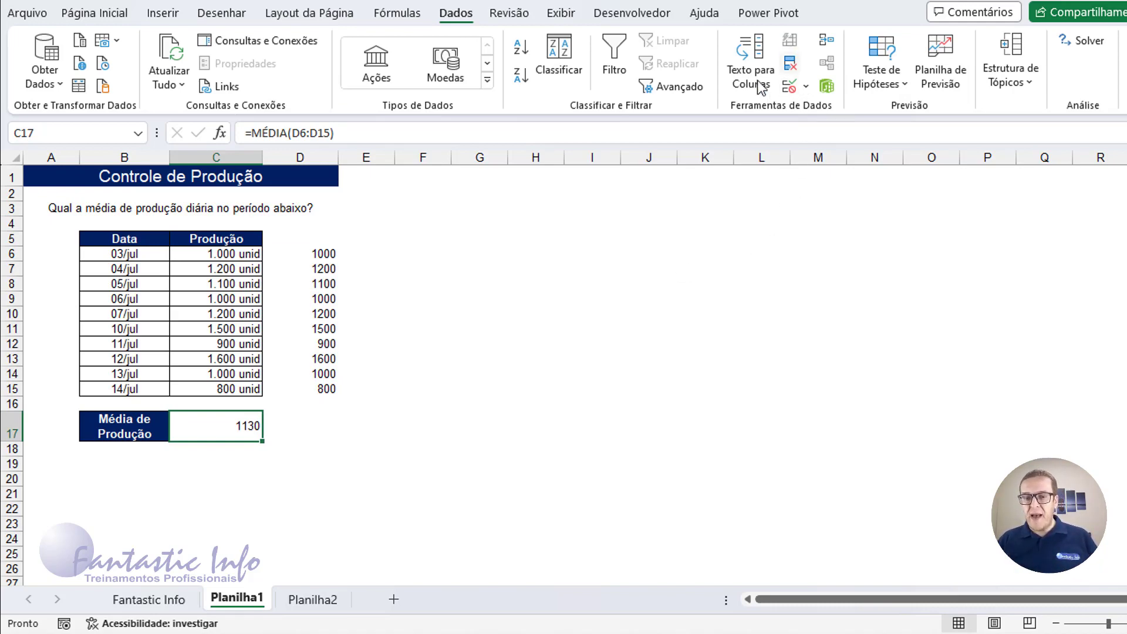
- Clear the extracted numbers from D6:D15
left_click(328, 269)
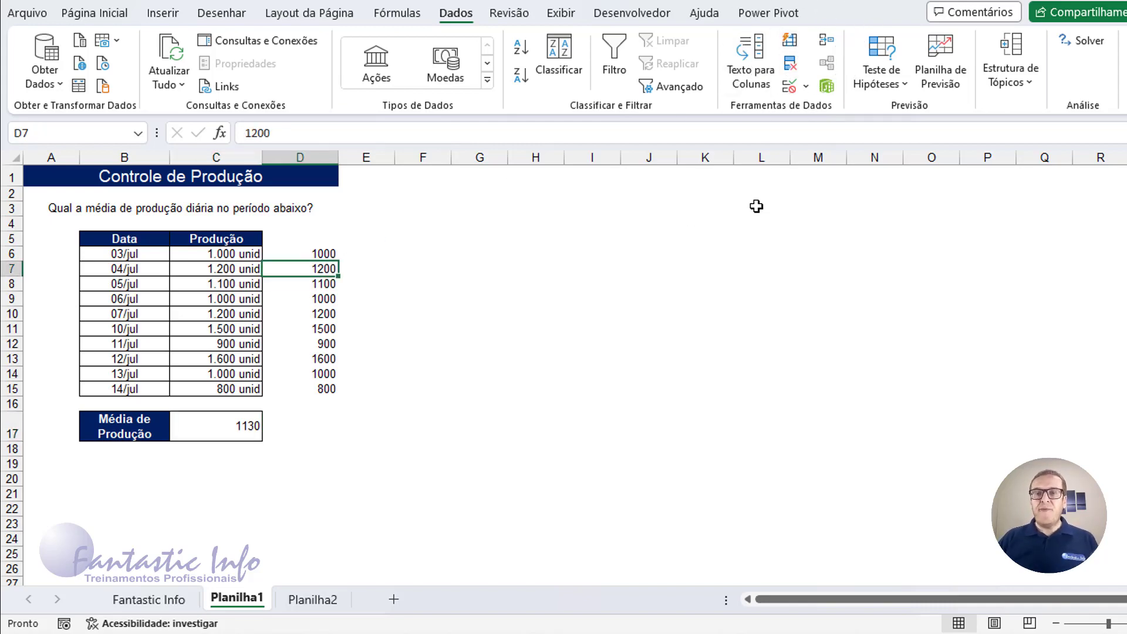
left_click(309, 255)
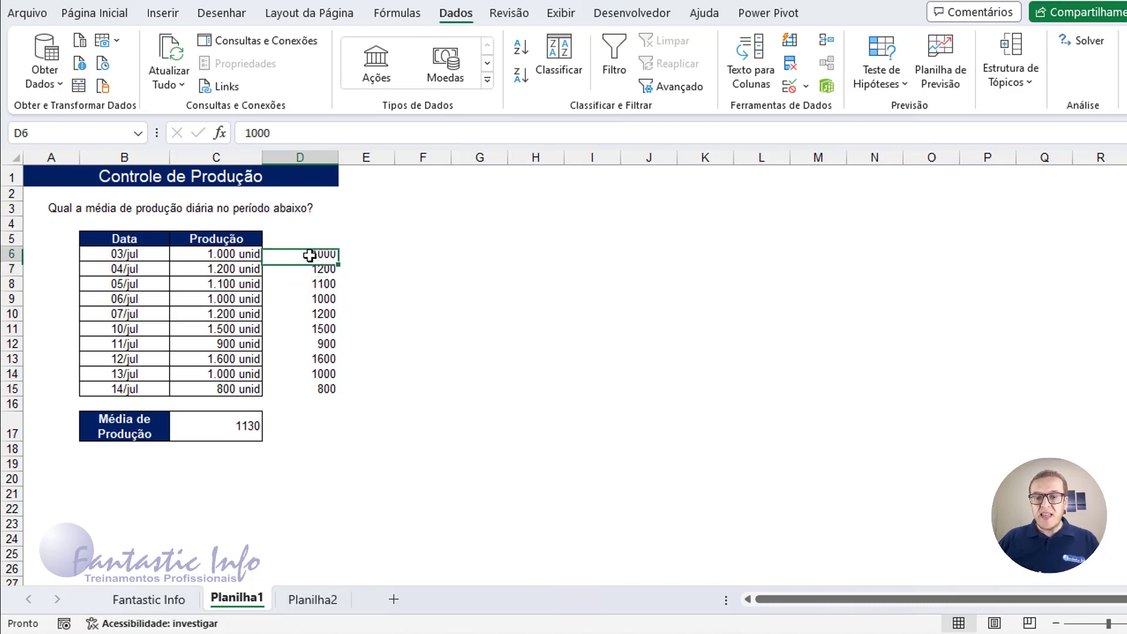
left_click_drag(309, 255, 309, 390)
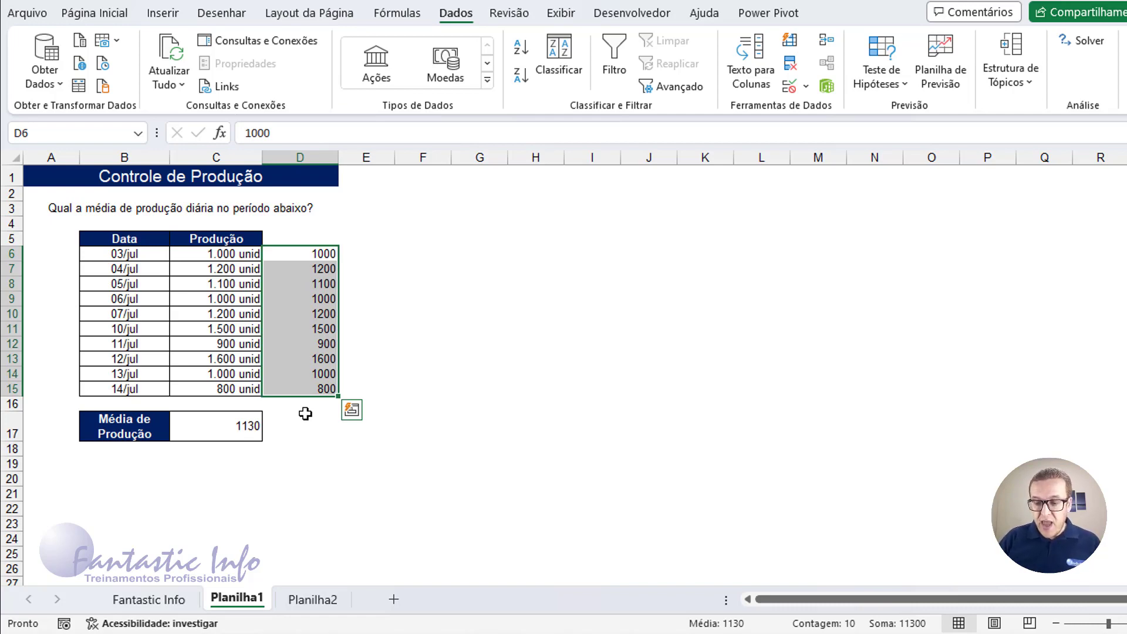
key("Delete")
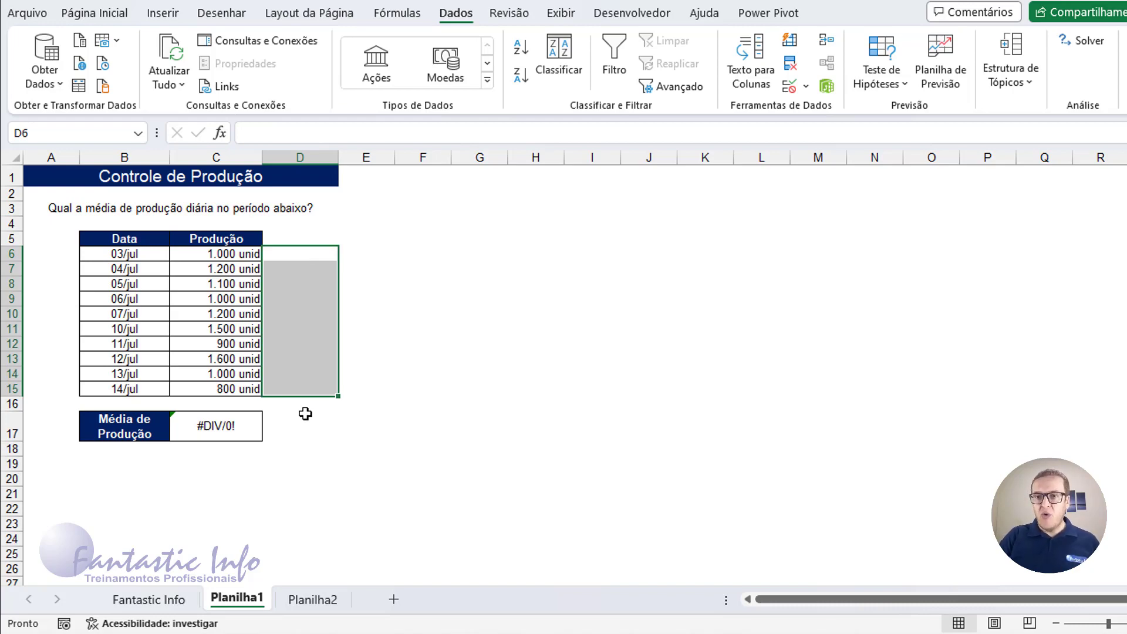
- Enter =ESQUERDA(C6;5) in D6 and fill the formula down to D15
left_click(301, 256)
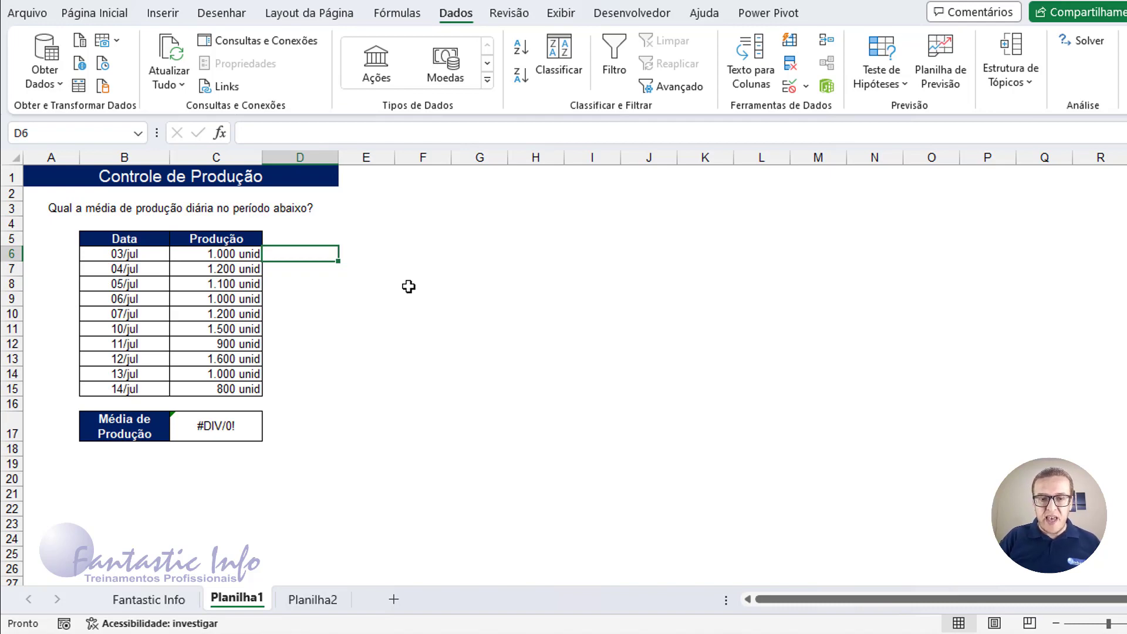
type("=esquerd")
key("Tab")
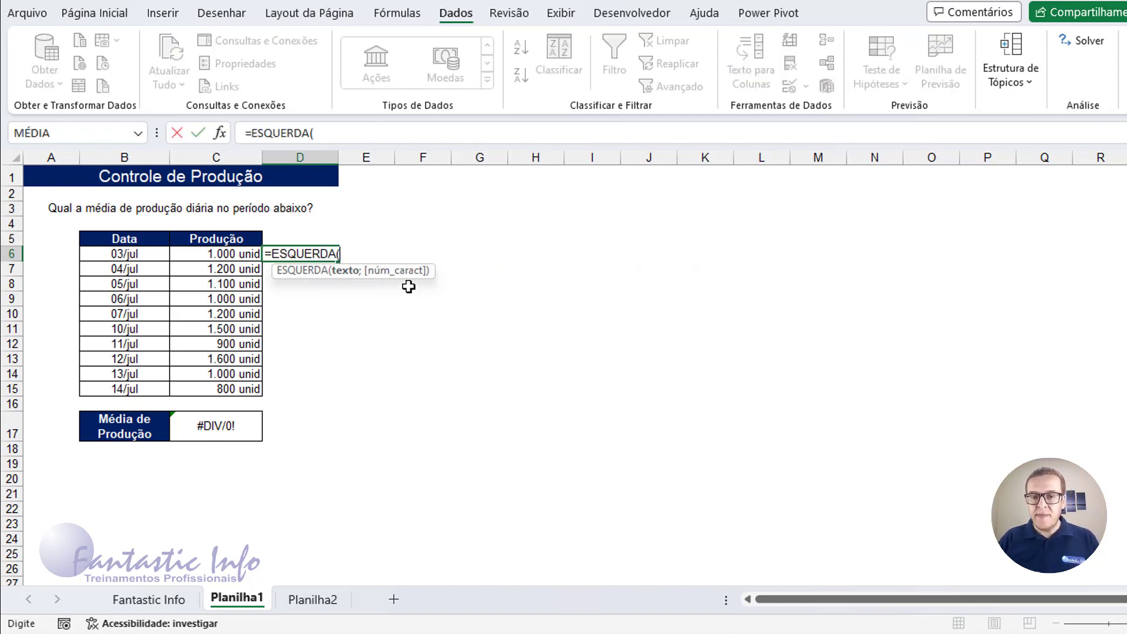
left_click(243, 254)
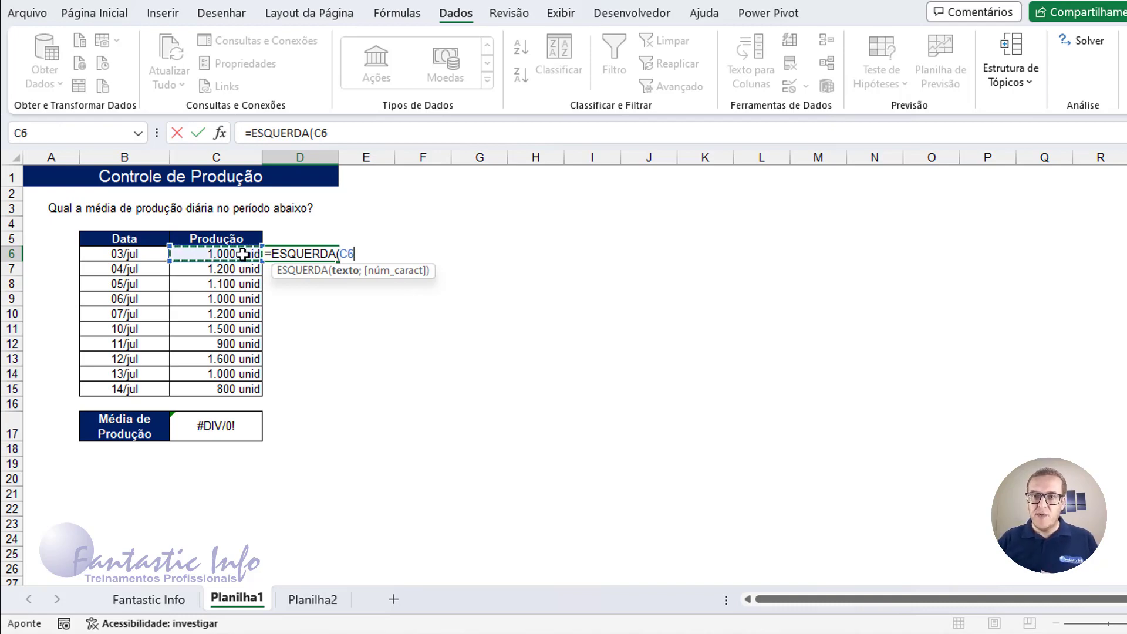
type(";")
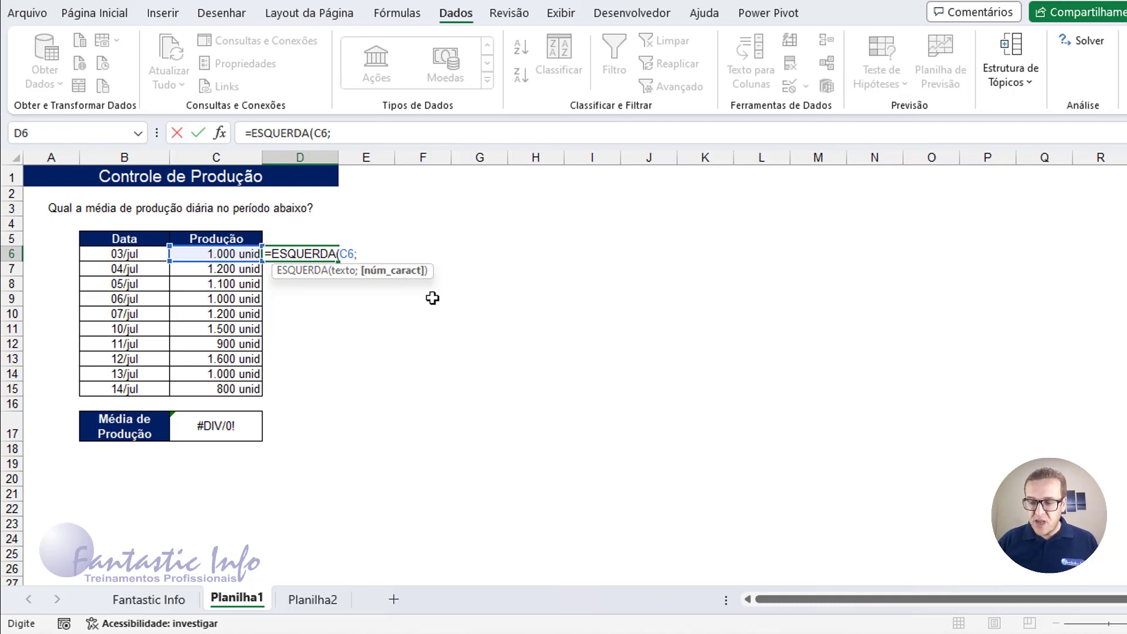
type("5)")
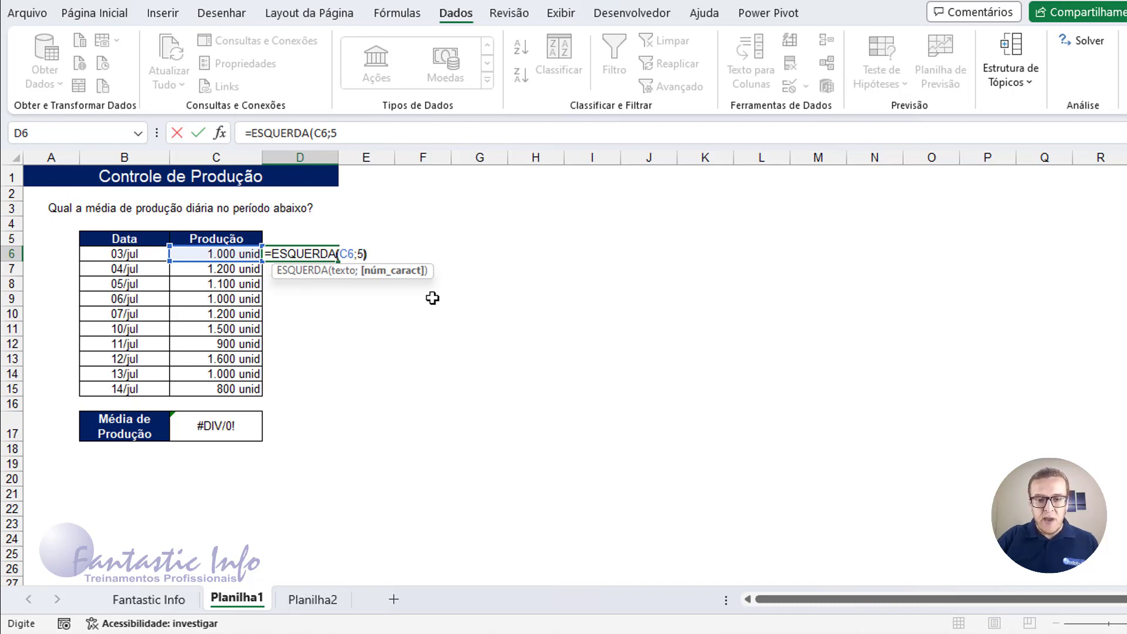
key("Return")
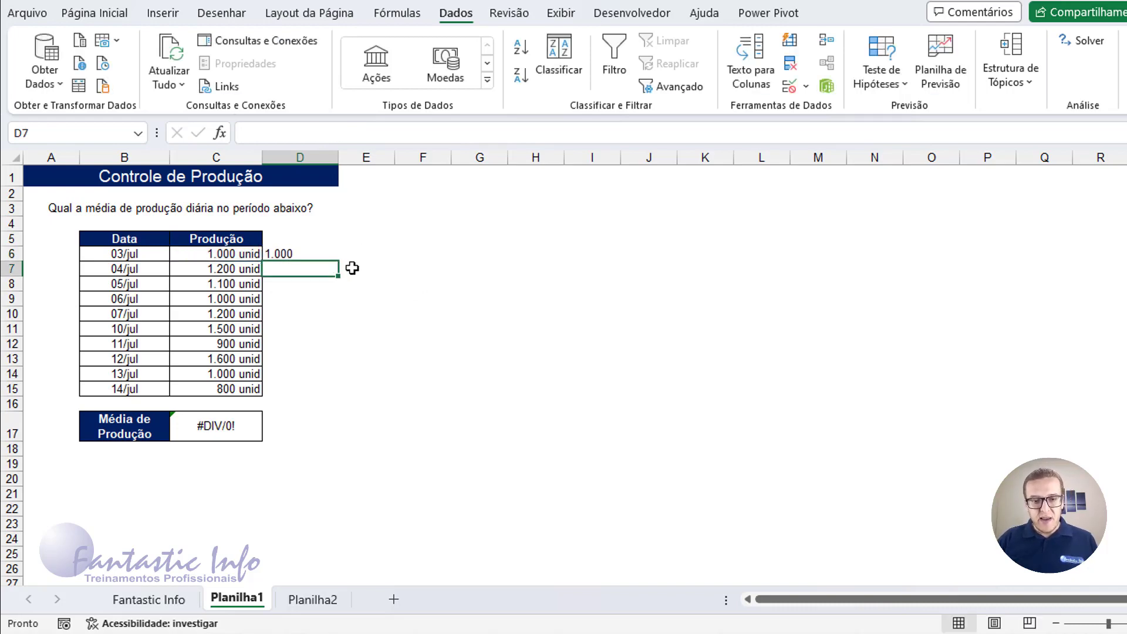
left_click(323, 256)
left_click_drag(333, 261, 329, 395)
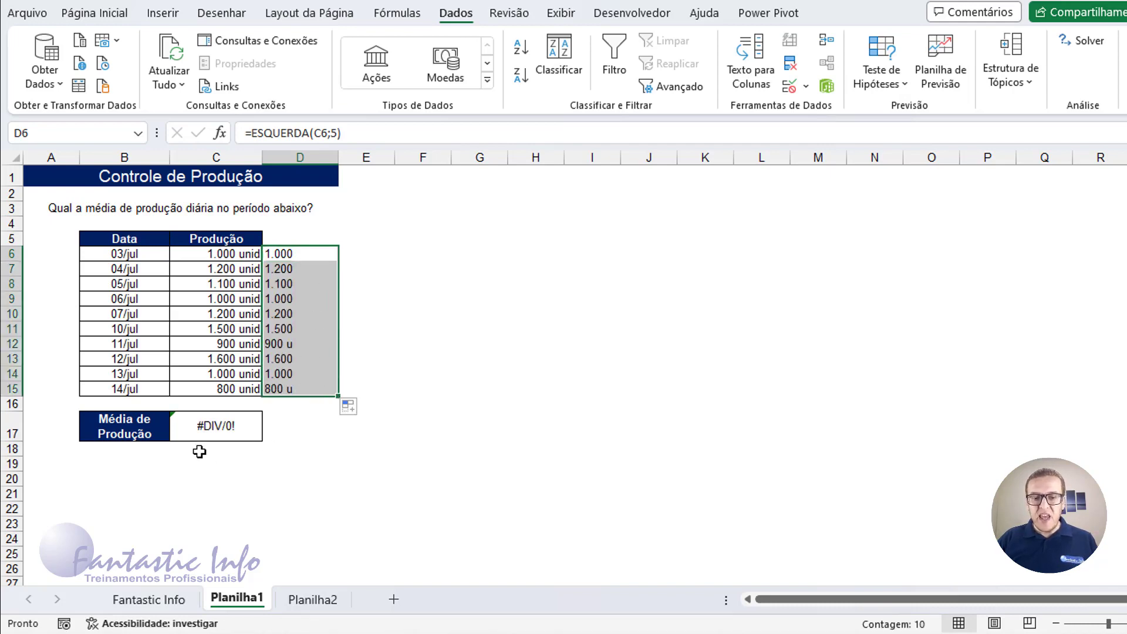
- Wrap the D6 formula in VALOR as =VALOR(ESQUERDA(C6;5)) and fill it down to D15
left_click(310, 259)
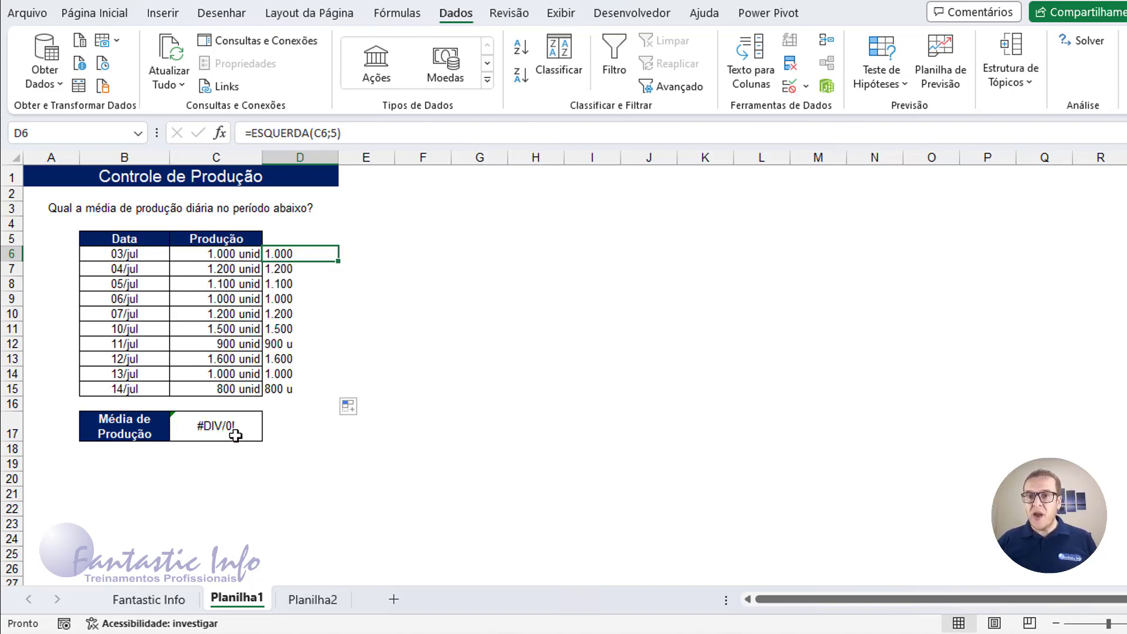
double_click(323, 251)
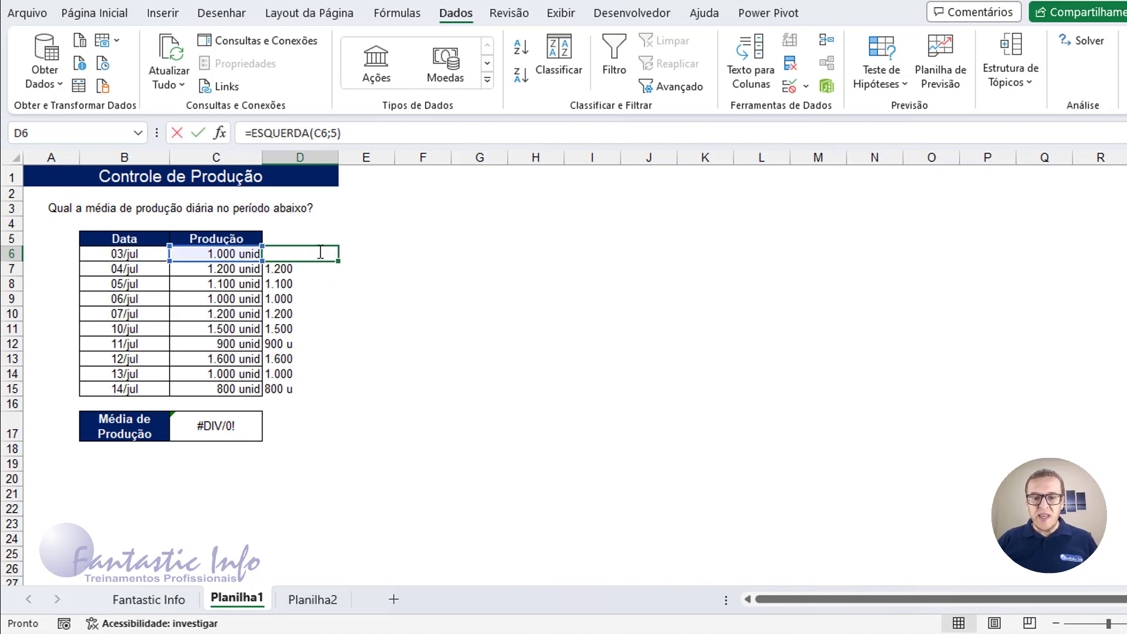
left_click(272, 254)
key("shift+End")
left_click(276, 254)
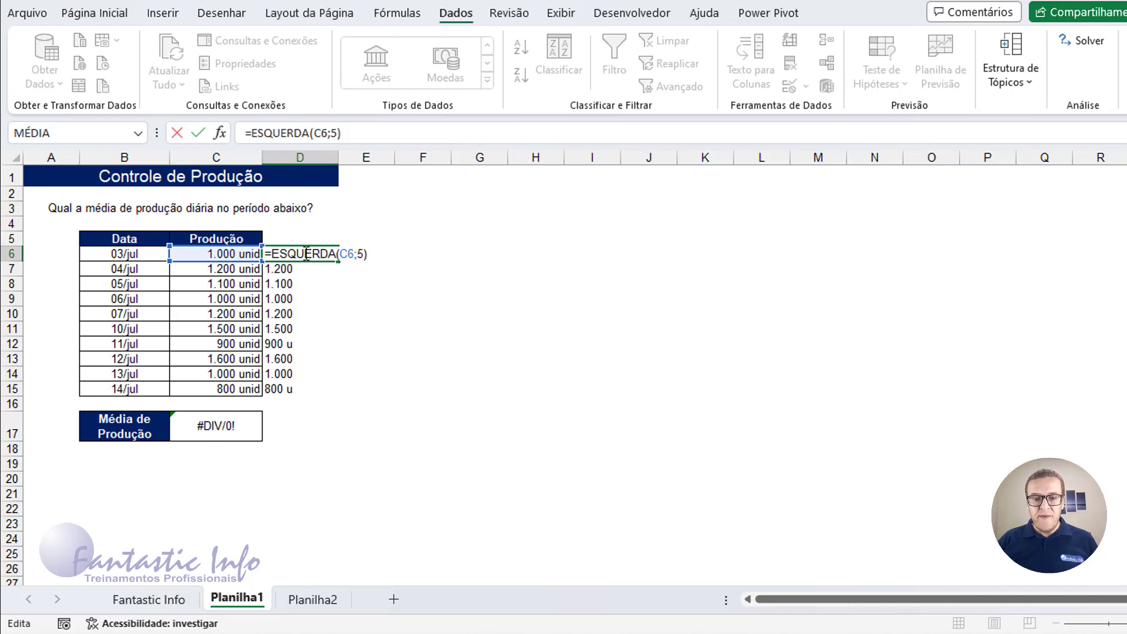
type("valor(")
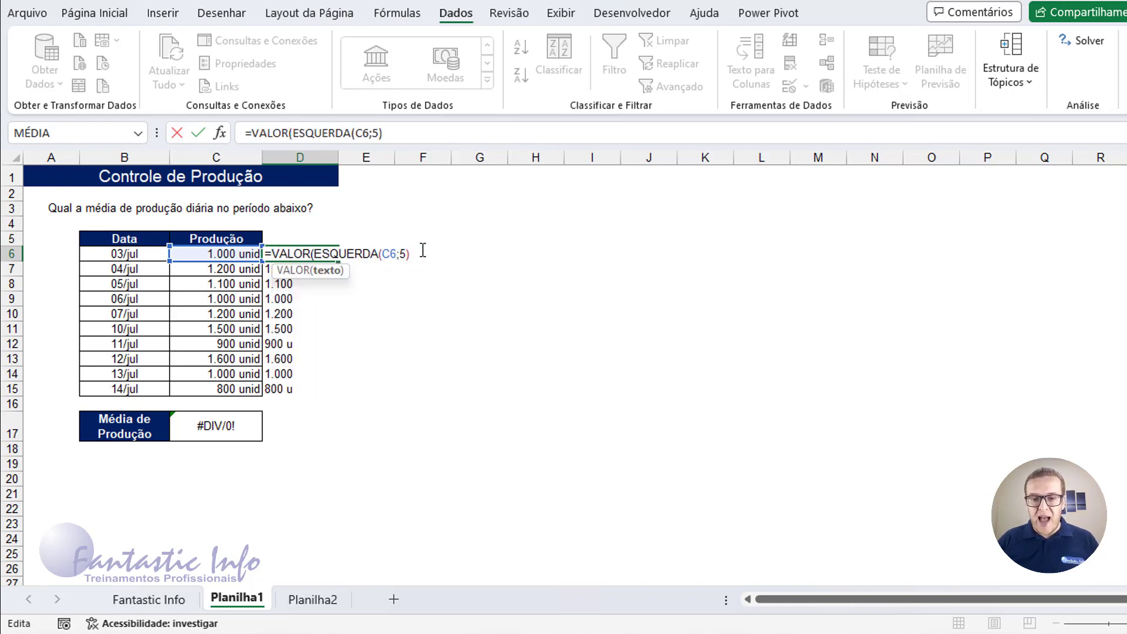
type(")")
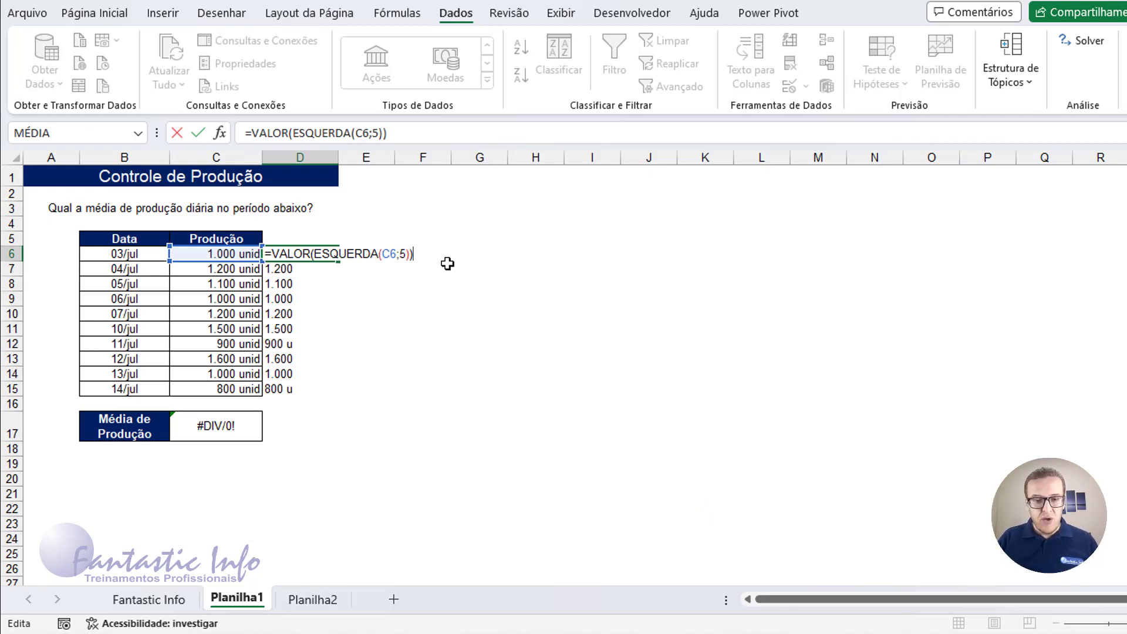
key("Return")
left_click(297, 254)
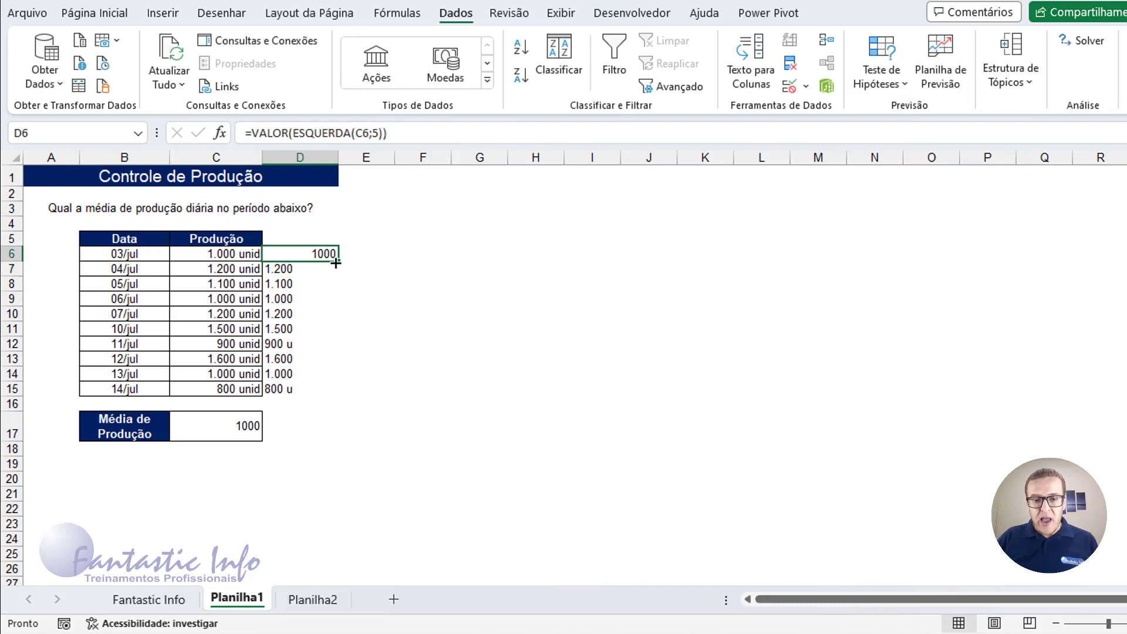
left_click_drag(336, 263, 330, 393)
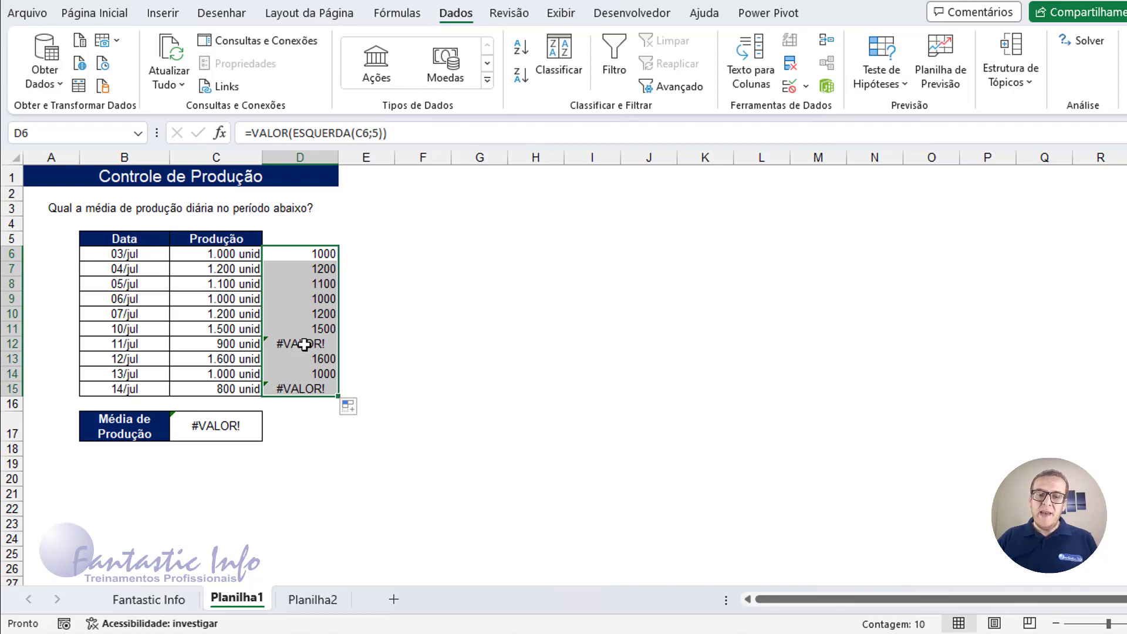
- Replace the fixed character count in D6 with a search for the space, making it =VALOR(ESQUERDA(C6;LOCALIZAR(" ";C6)))
left_click(320, 254)
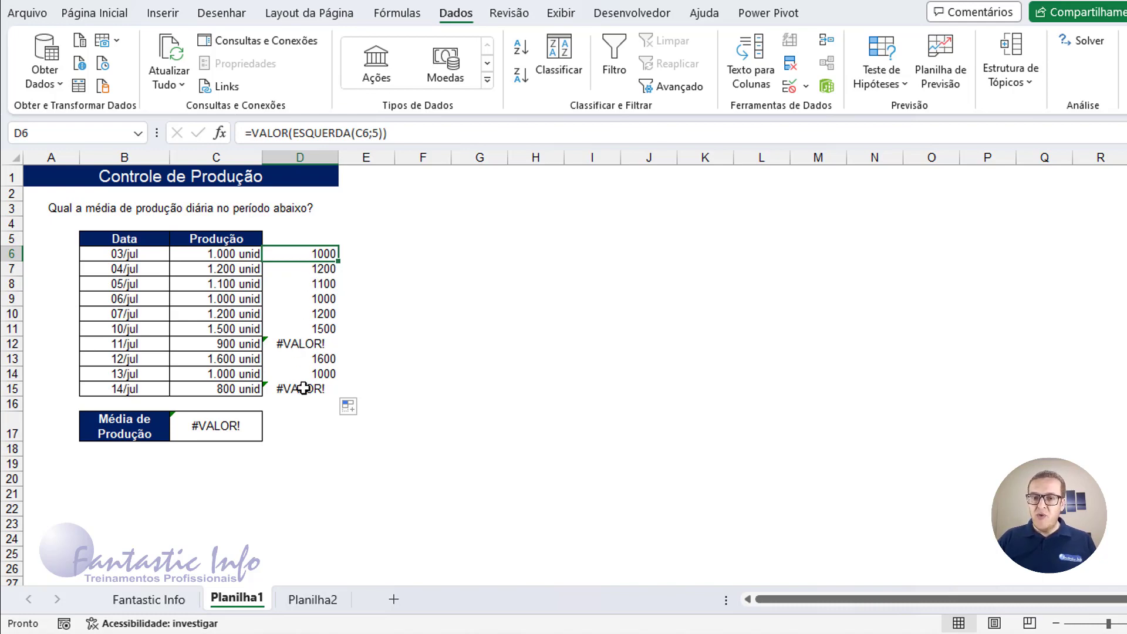
double_click(318, 253)
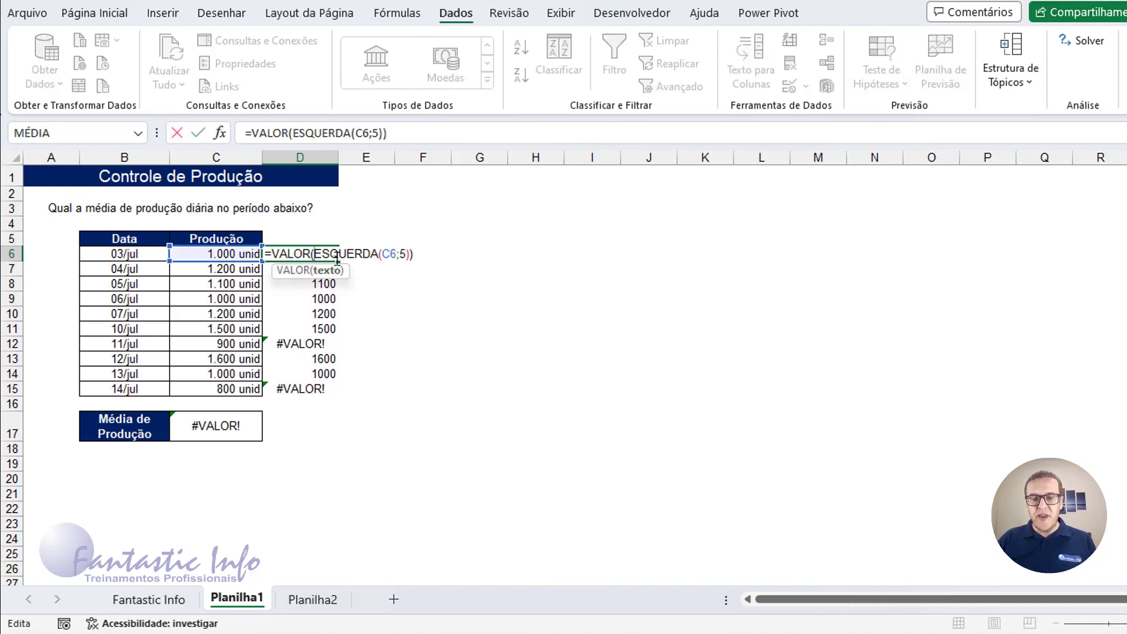
double_click(403, 254)
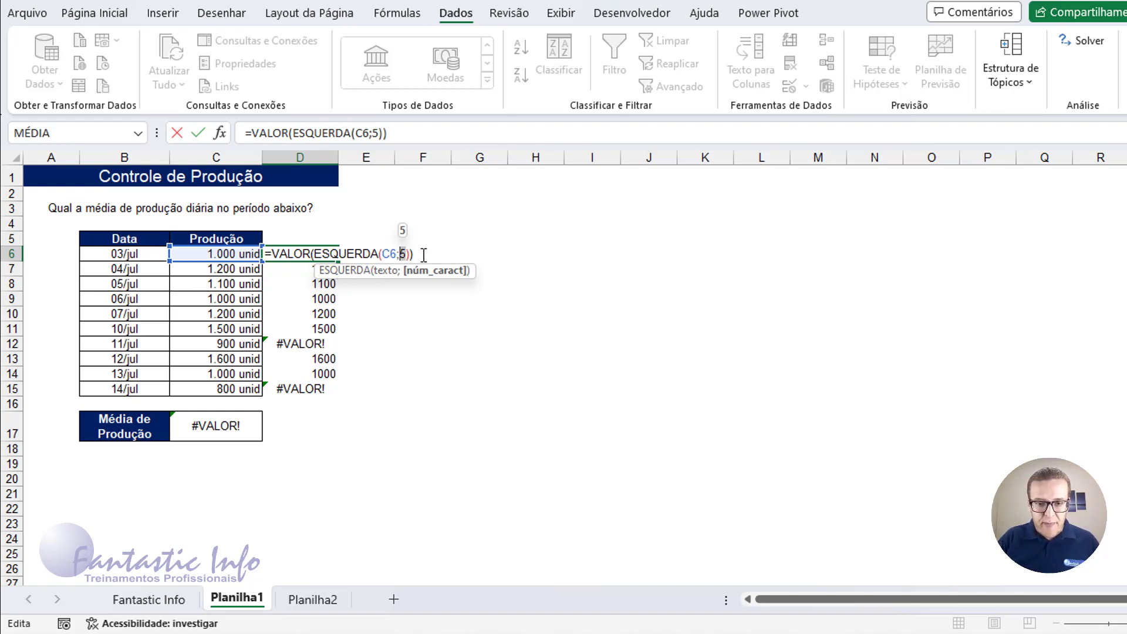
key("BackSpace")
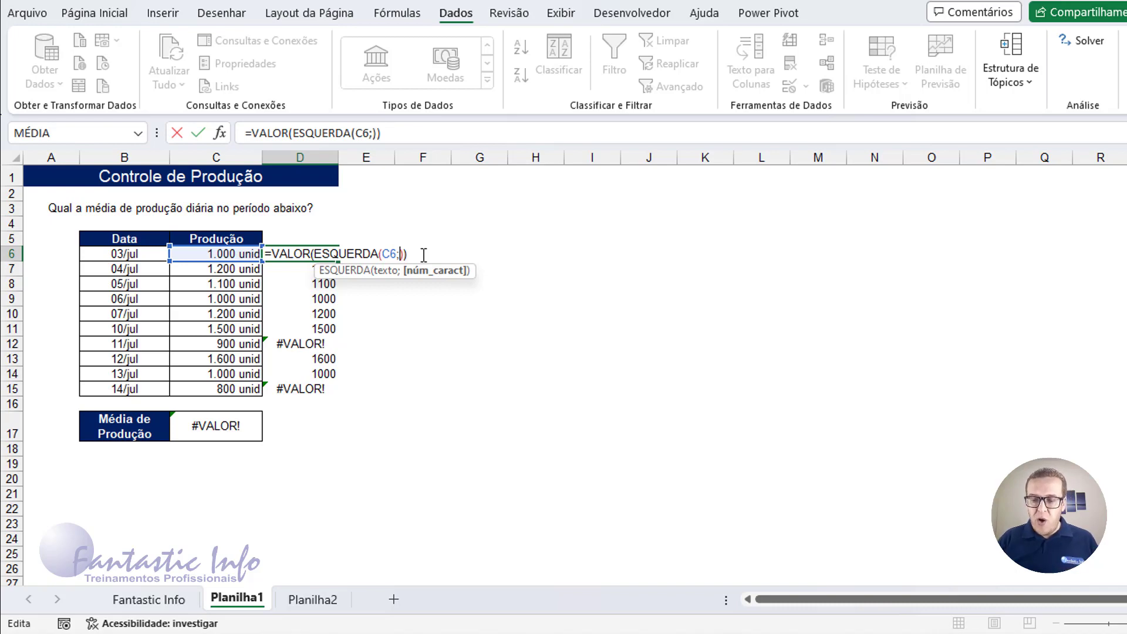
key("Delete")
key("Delete")
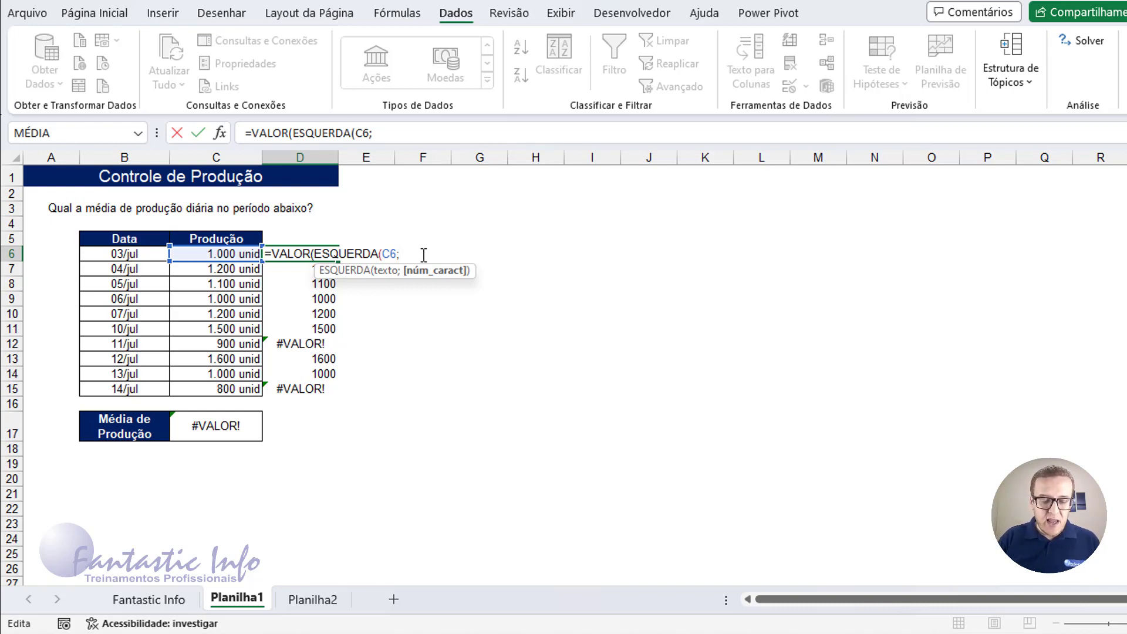
type("LO")
type("CA")
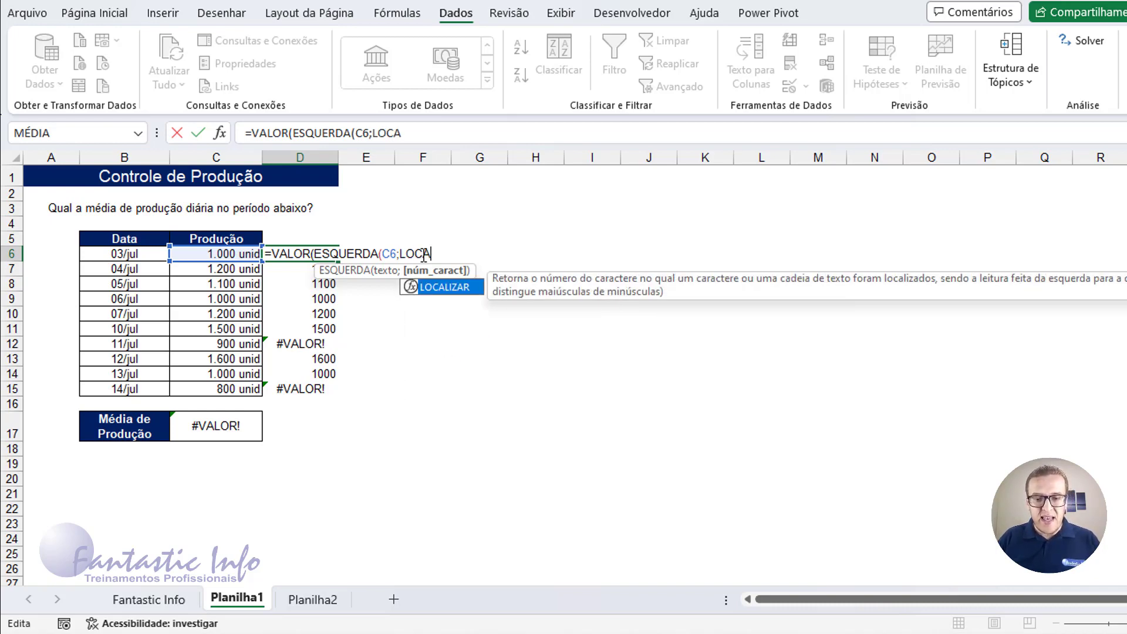
key("Tab")
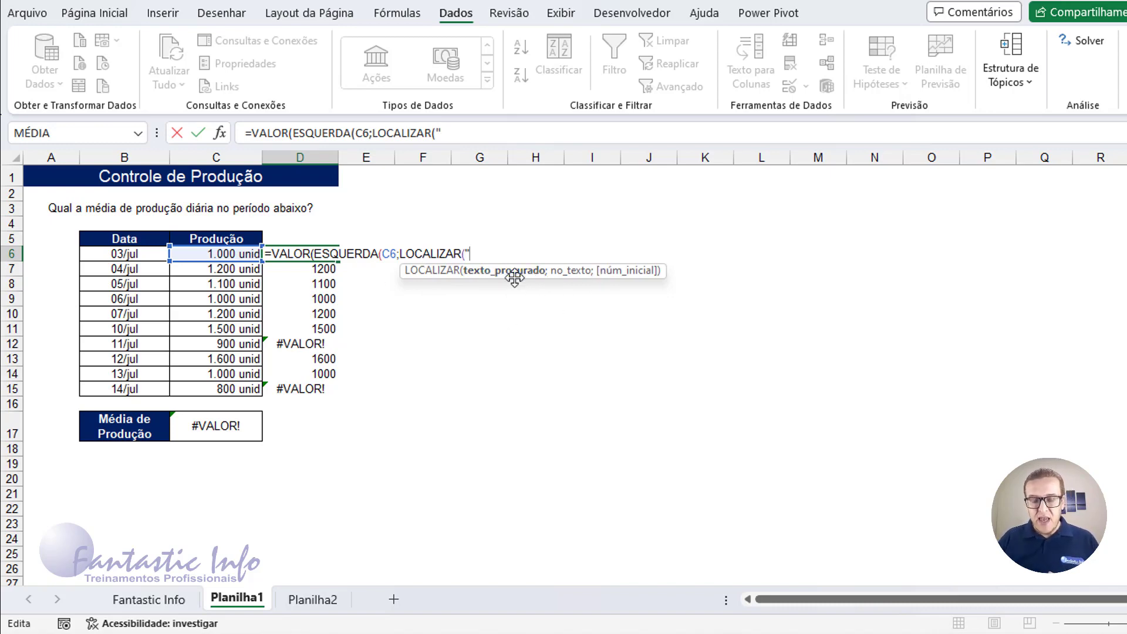
type("\" \"")
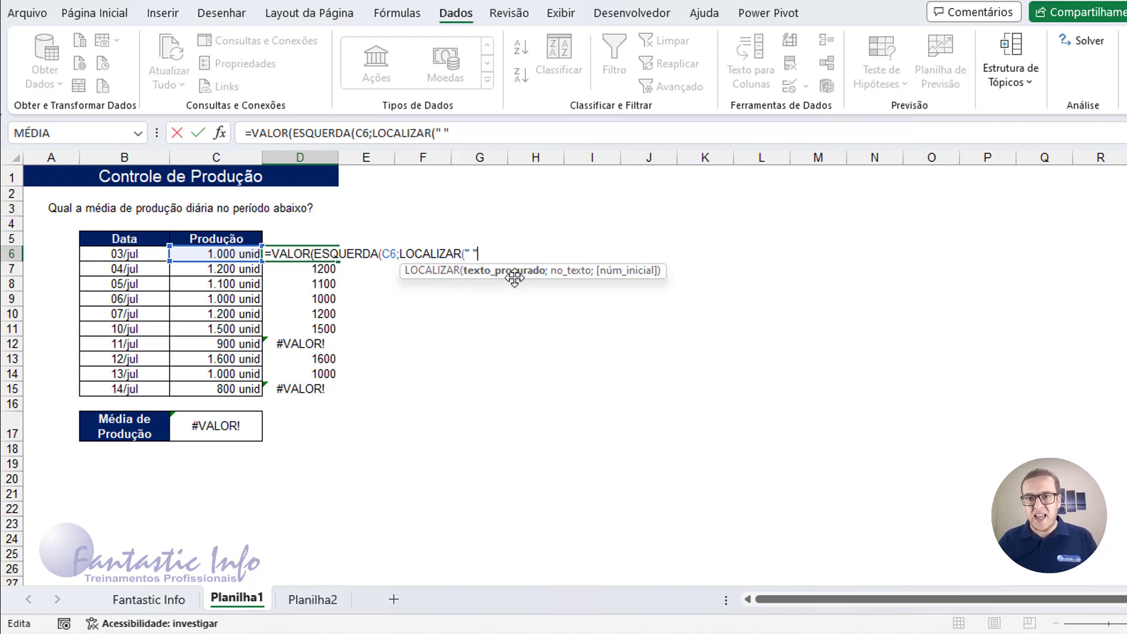
type(";")
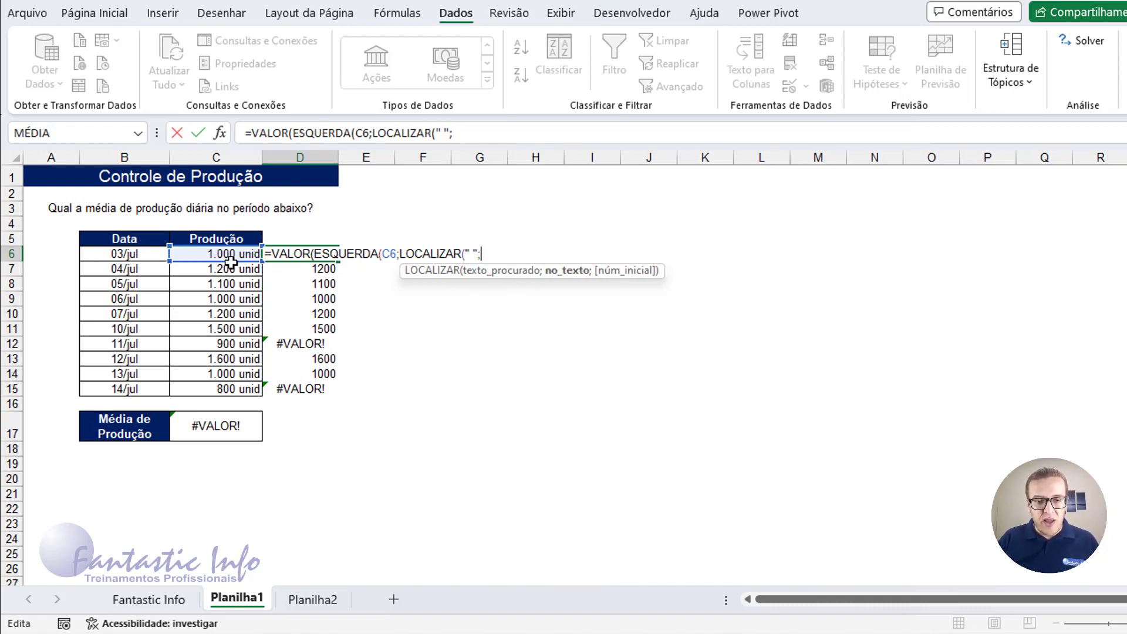
left_click(241, 254)
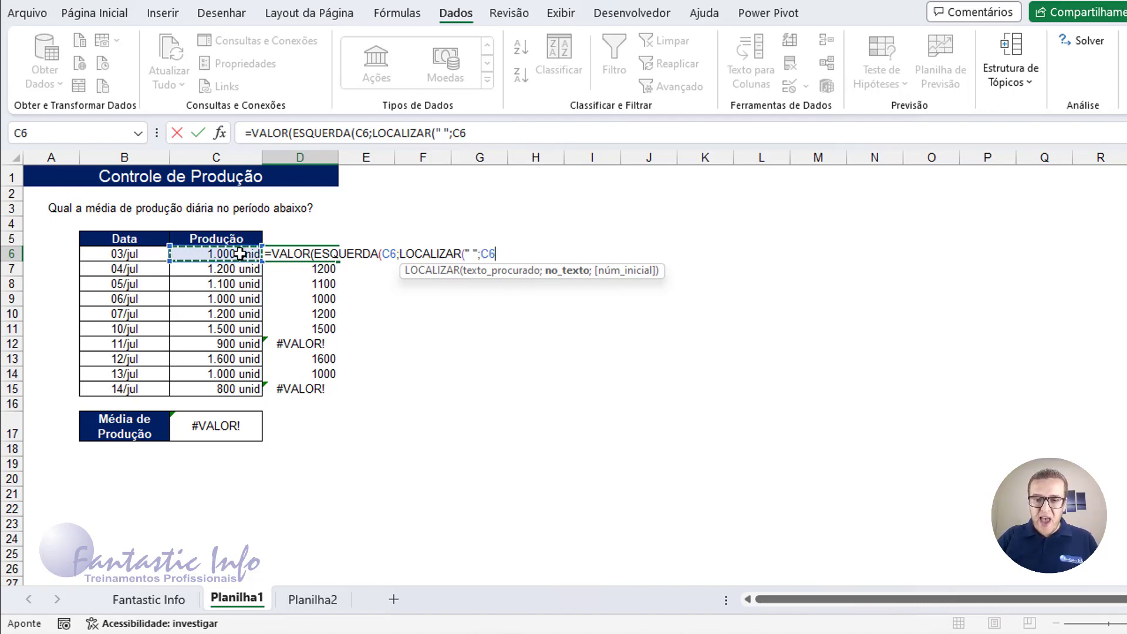
type(")")
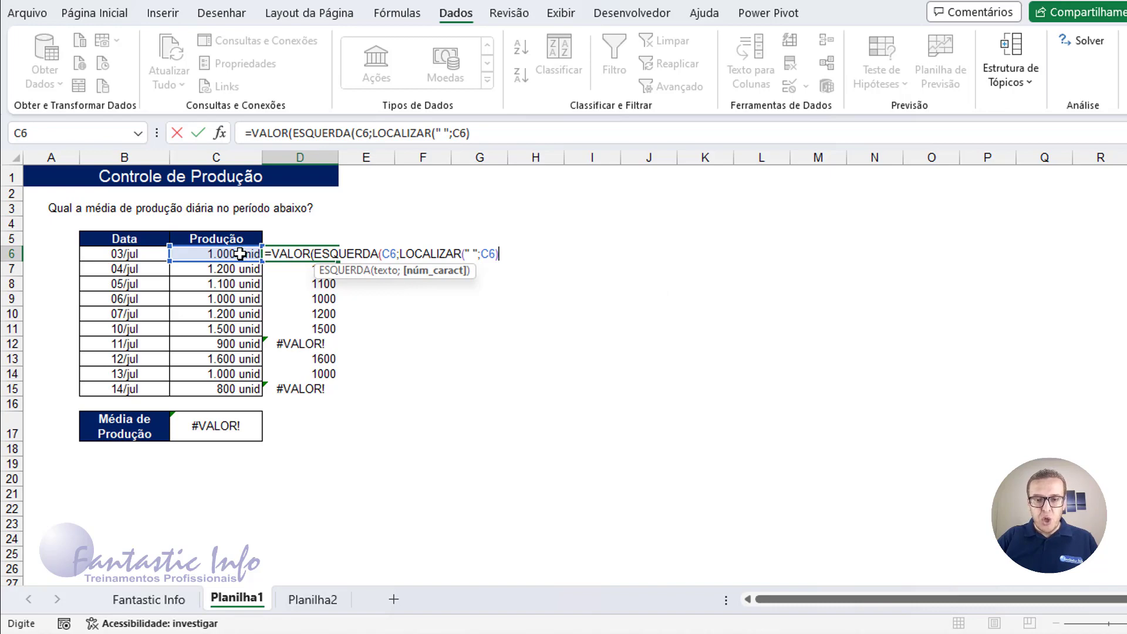
type(")")
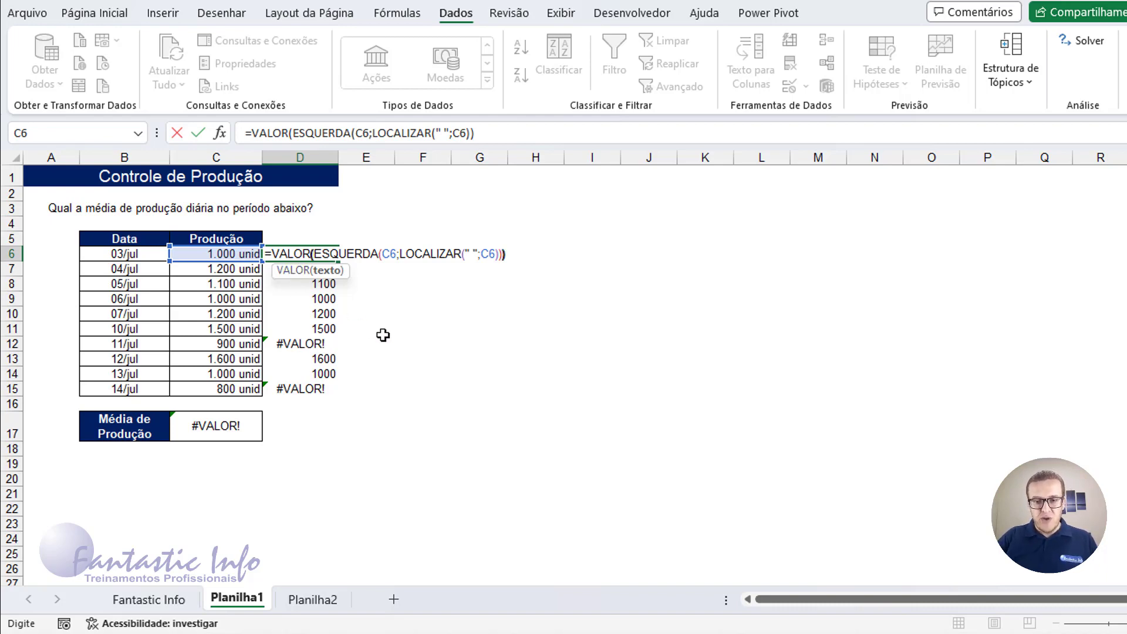
type(")")
key("Return")
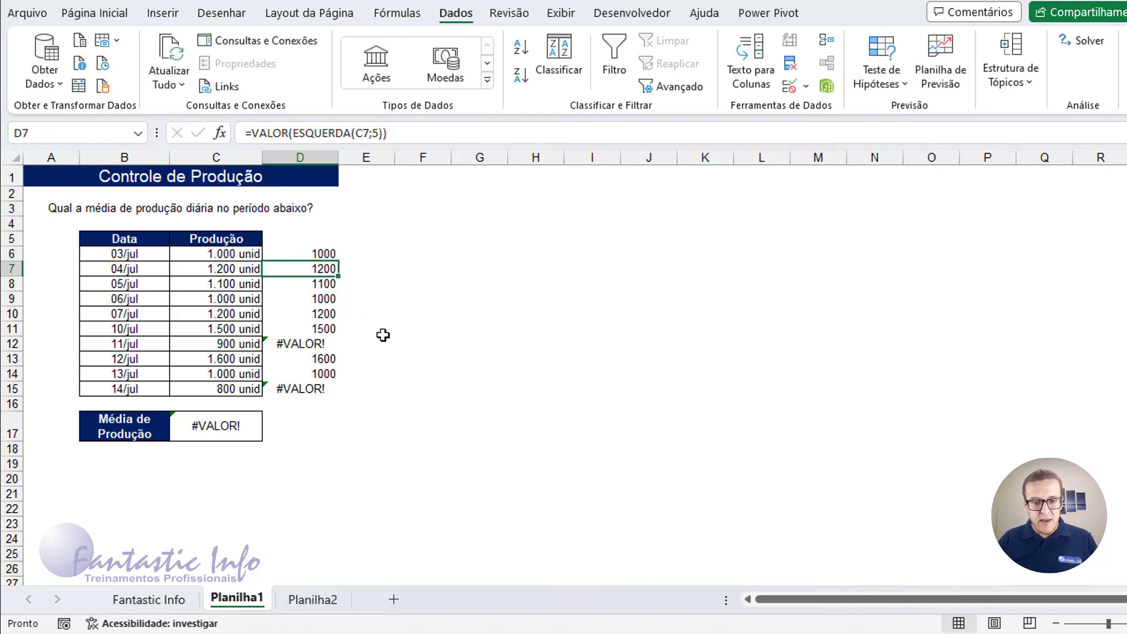
- Fill the LOCALIZAR-based formula from D6 down to D15 and check the copied formula in D15
left_click(320, 259)
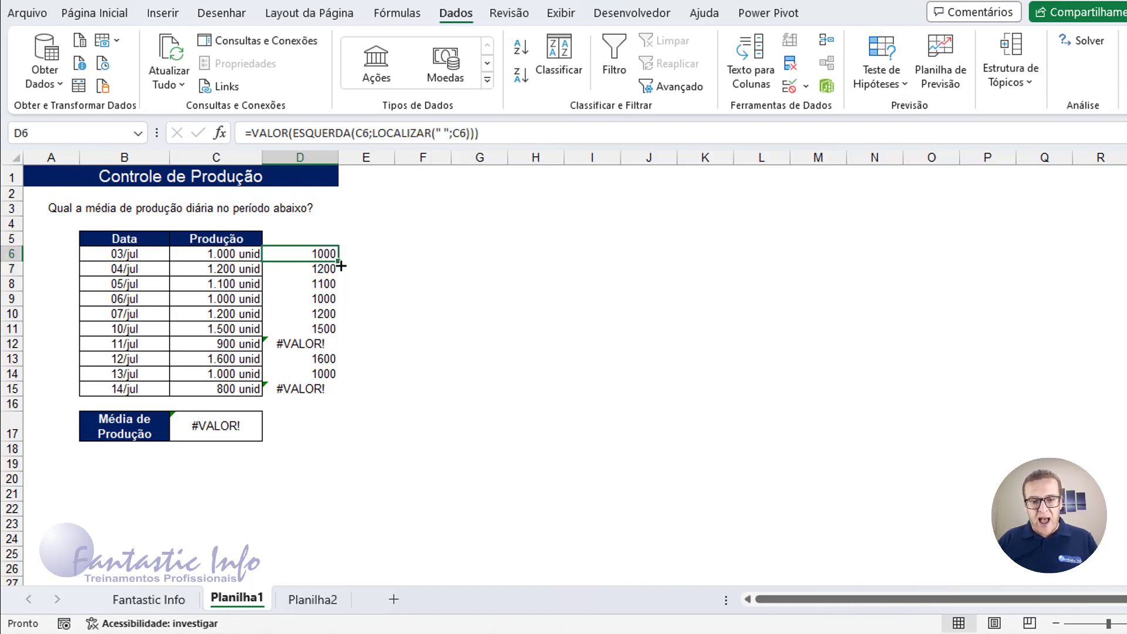
left_click_drag(339, 261, 339, 391)
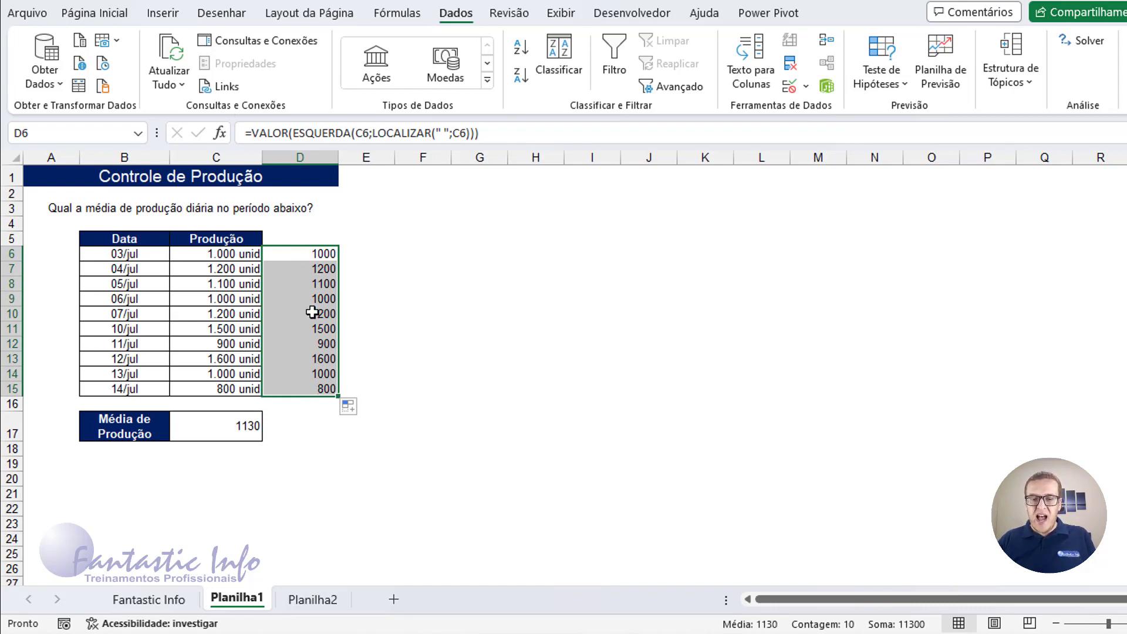
left_click(310, 387)
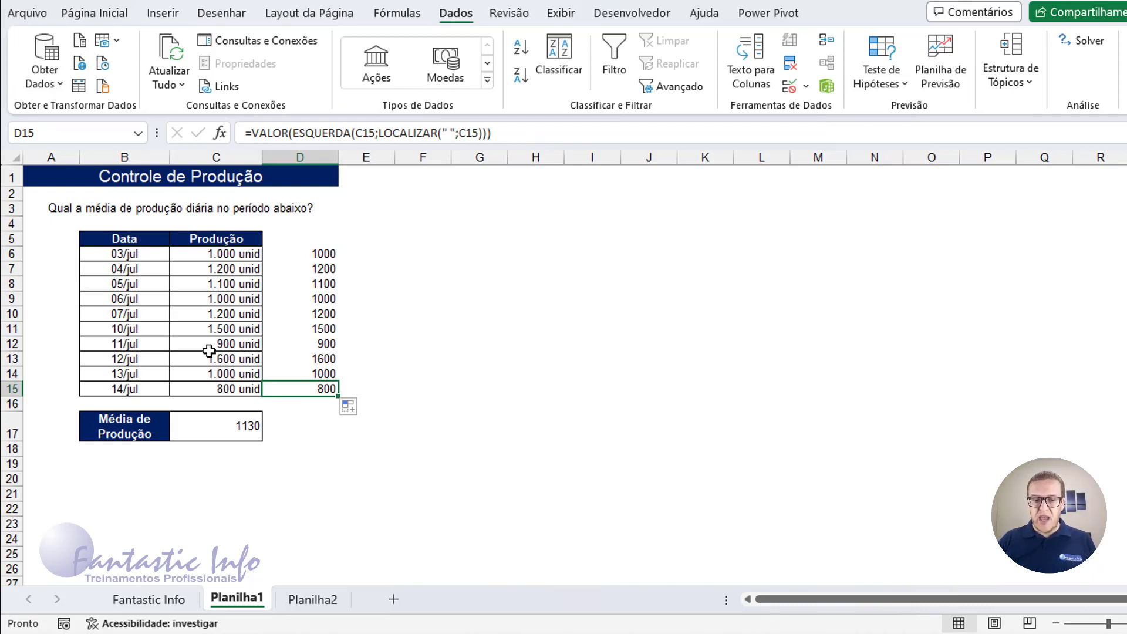
- Inspect the average formula in C17 and the range it refers to
double_click(239, 427)
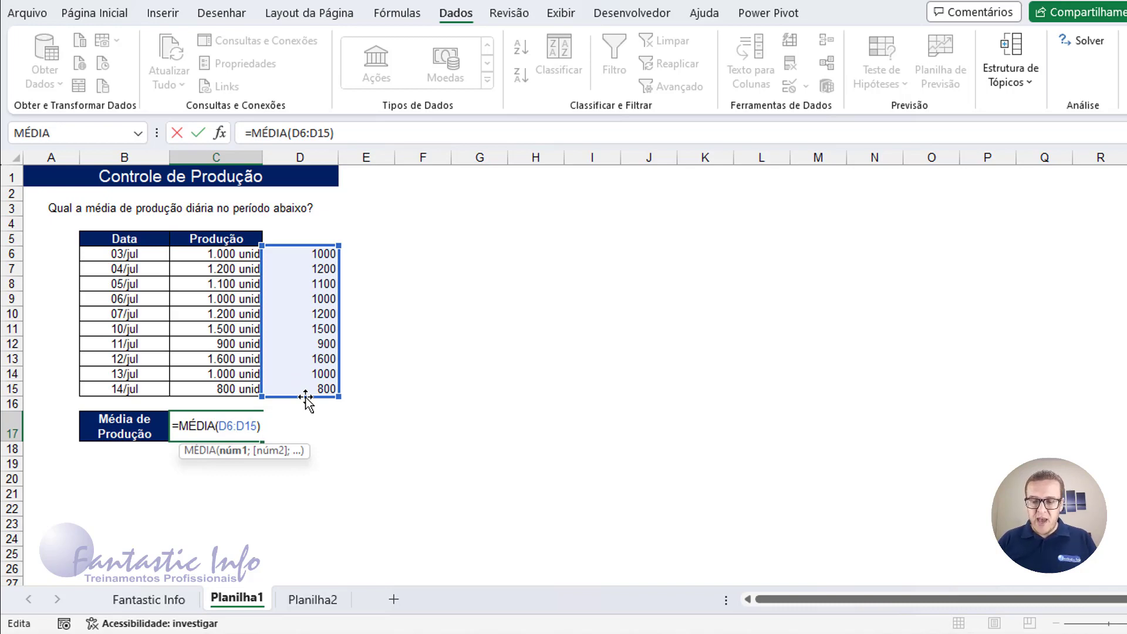
key("Return")
left_click(225, 425)
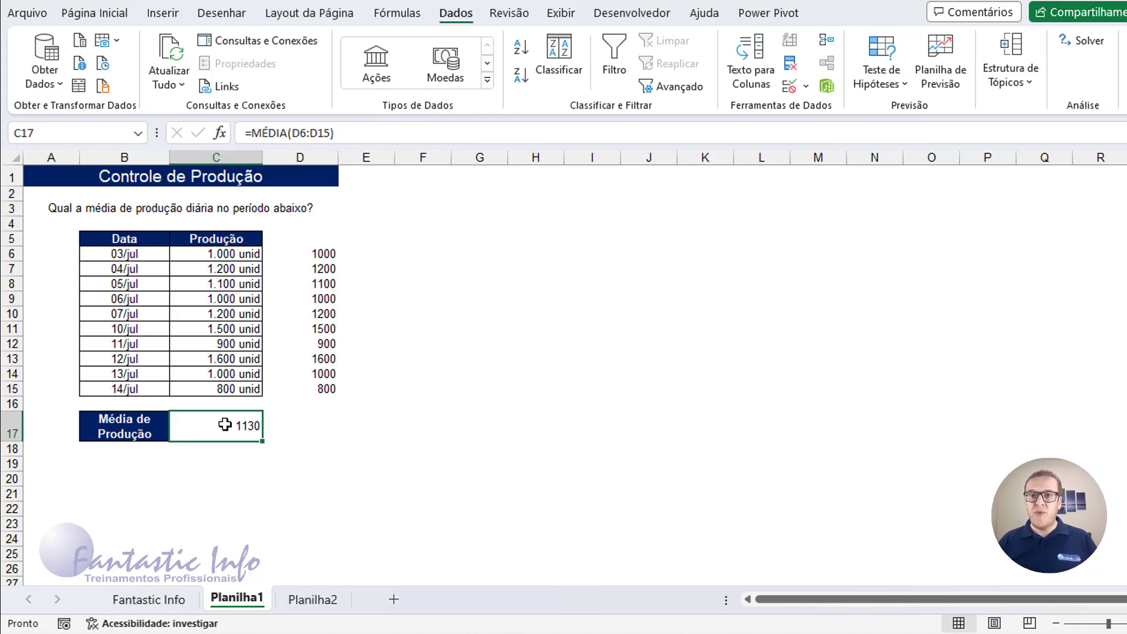
- Append the unit text to the average in C17, making the formula =MÉDIA(D6:D15)&" unid"
double_click(231, 428)
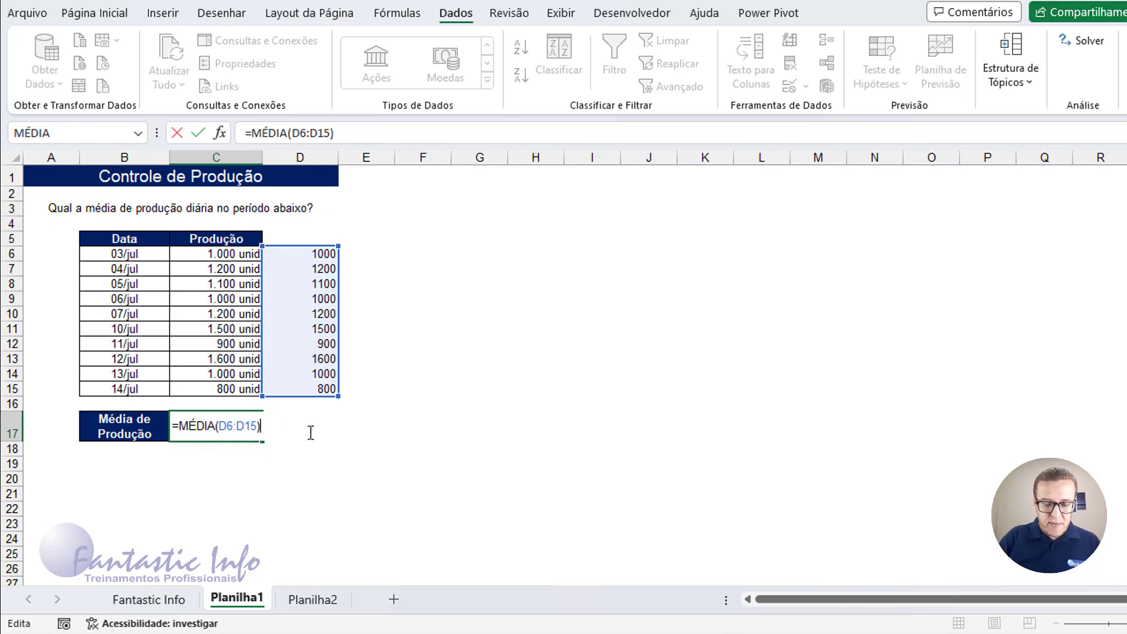
type("&")
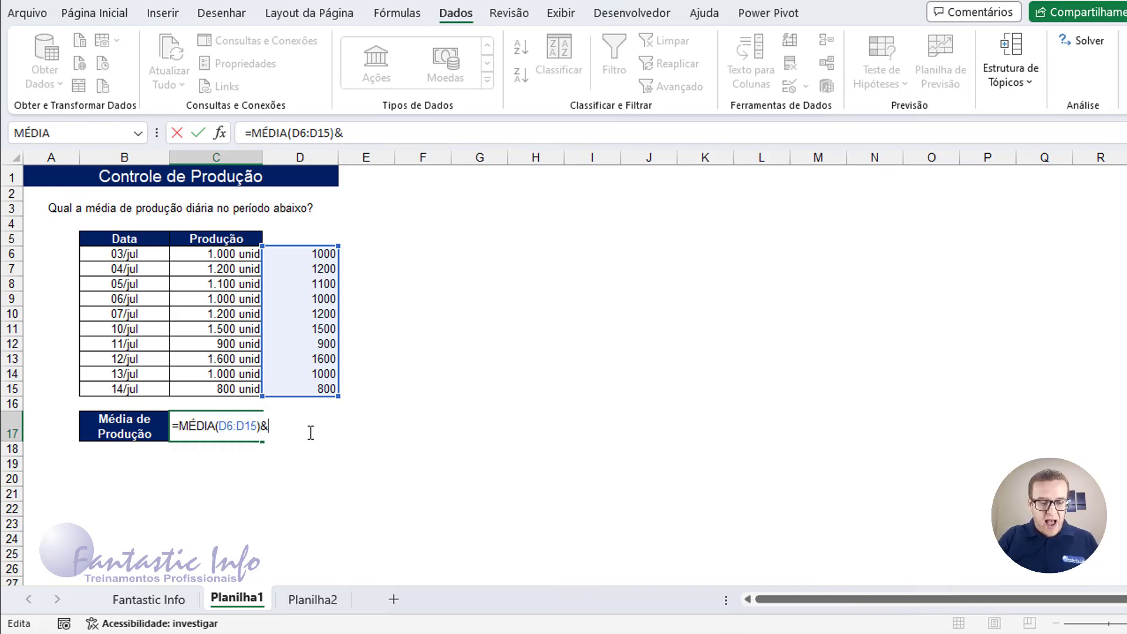
type("\" UNI")
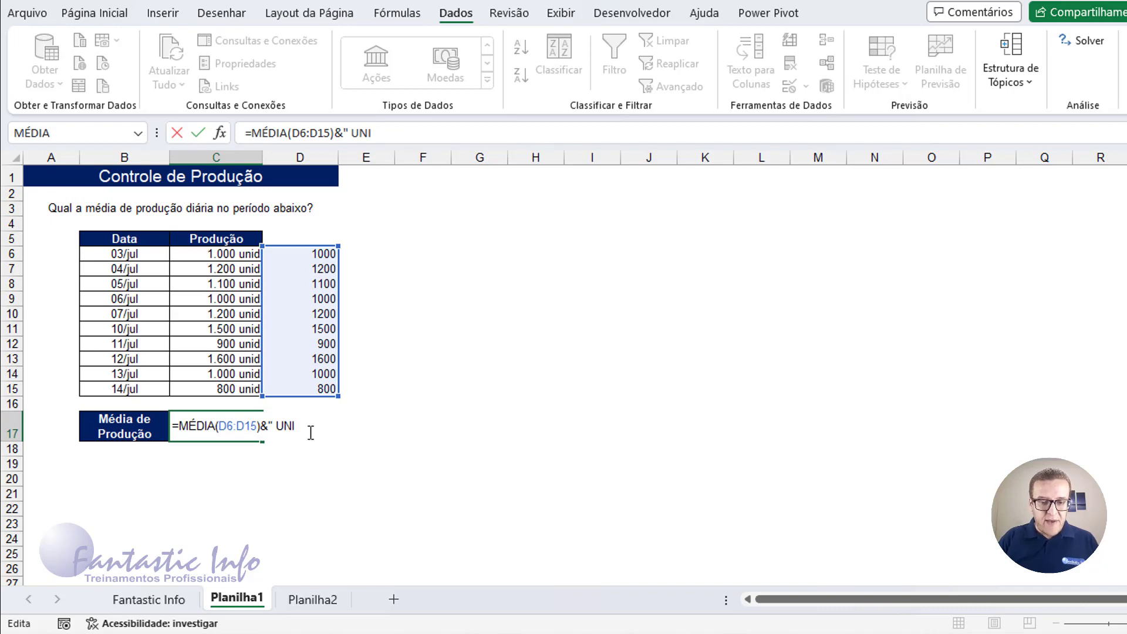
type("D")
key("BackSpace")
key("BackSpace")
key("BackSpace")
key("BackSpace")
type("unid\"")
key("Return")
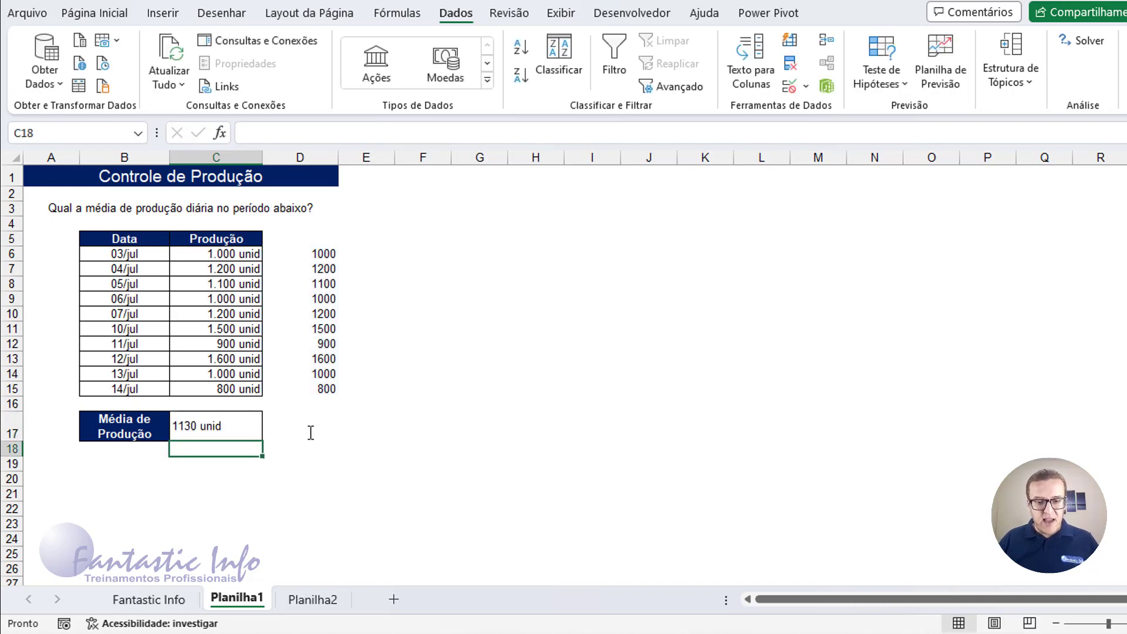
- Right-align the average production result in C17
left_click(207, 428)
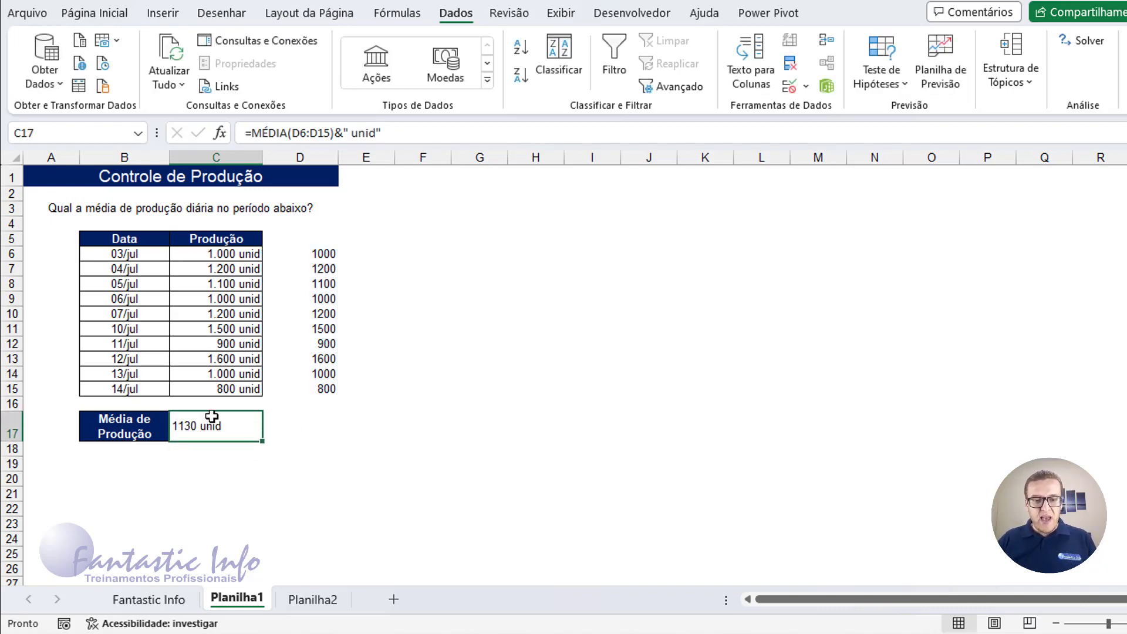
left_click(125, 17)
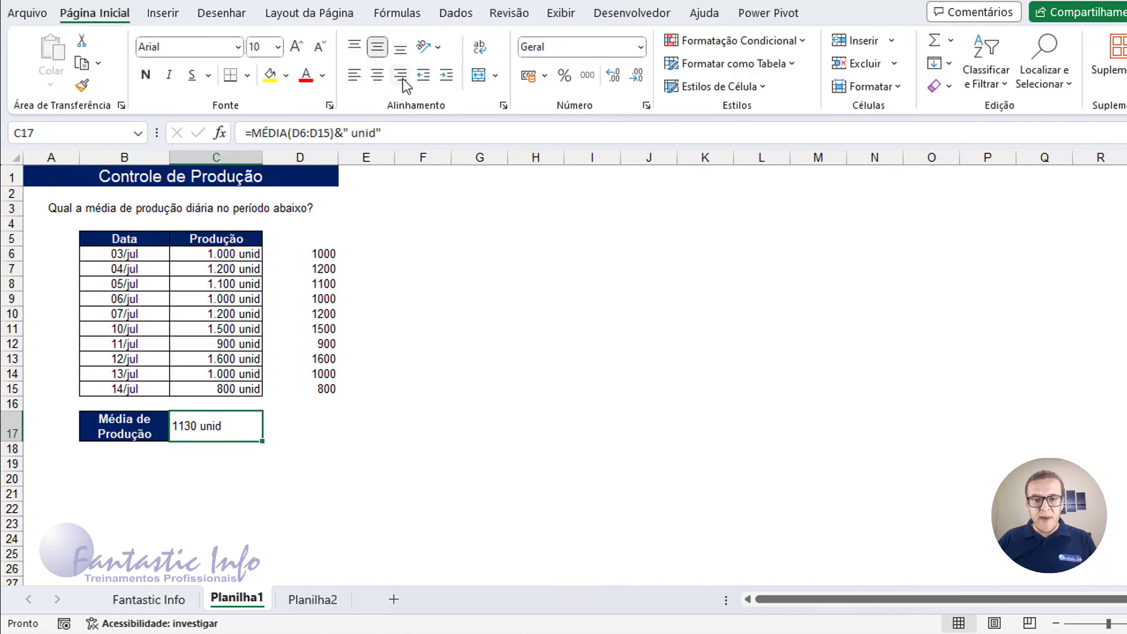
left_click(401, 76)
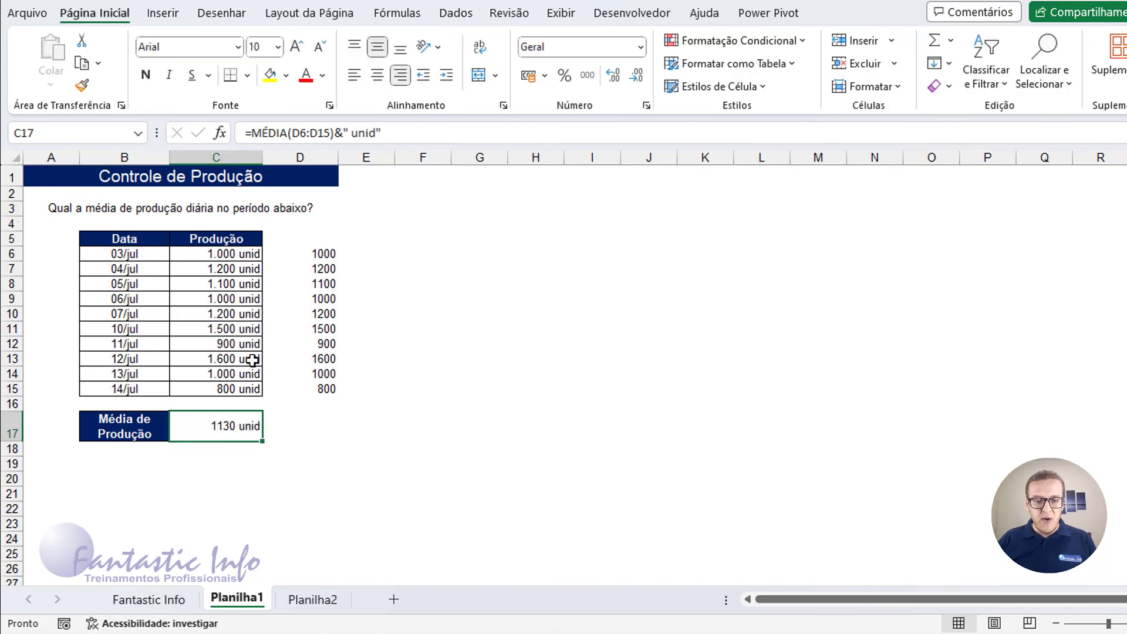
- Change the C17 formula to =TEXTO(MÉDIA(D6:D15);"#.##0"), dropping the unit suffix and applying a thousands-separator format
double_click(216, 432)
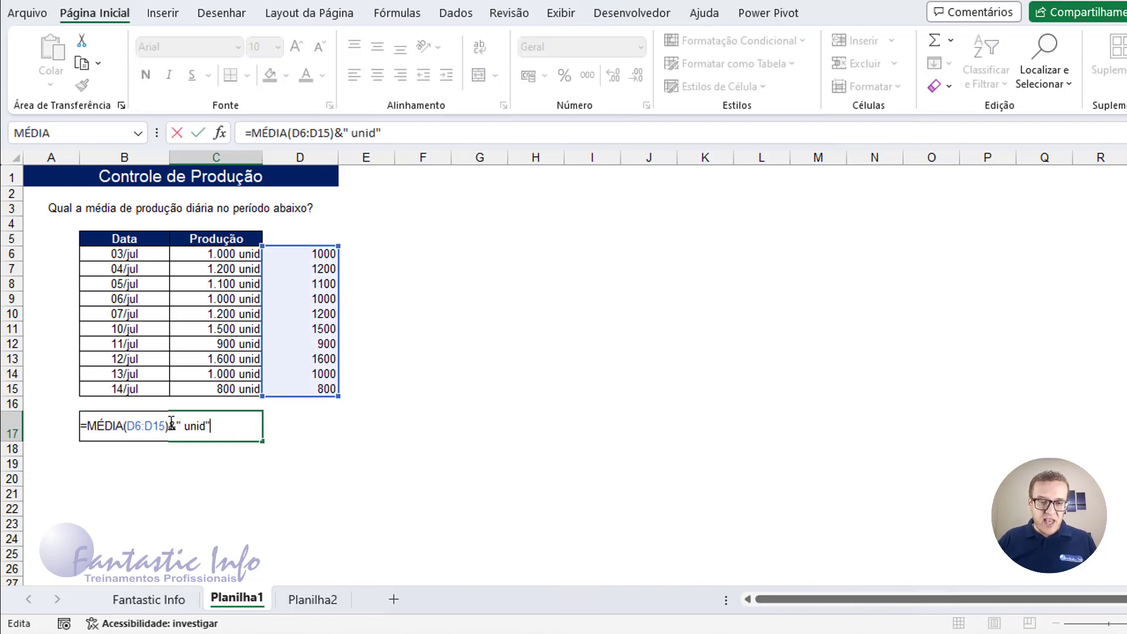
left_click_drag(169, 426, 241, 423)
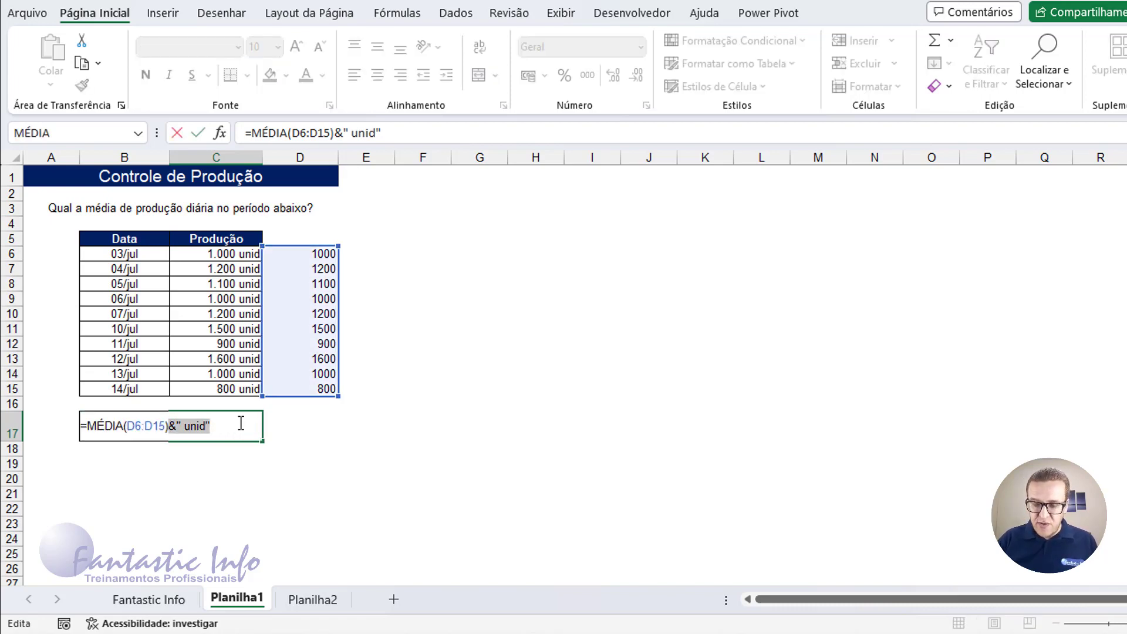
key("BackSpace")
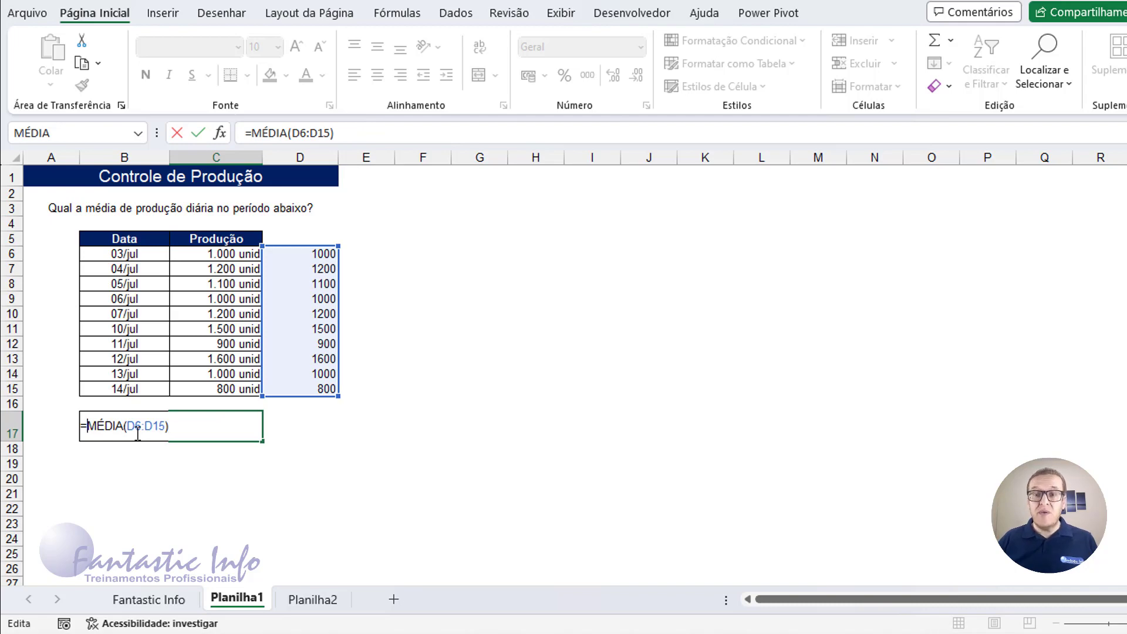
type("texto")
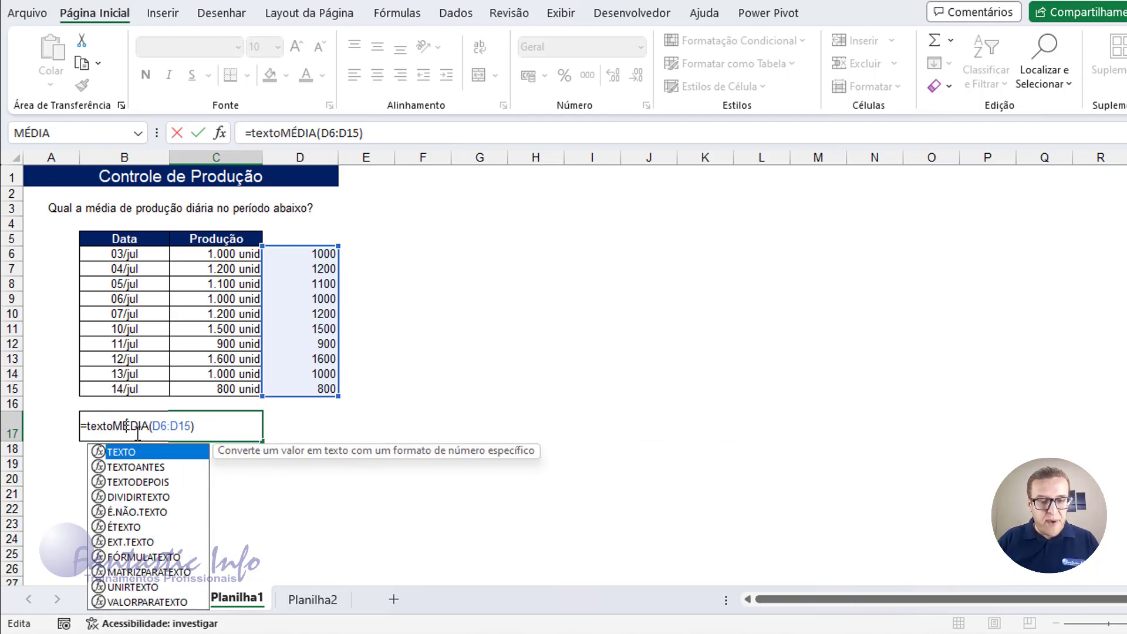
key("Tab")
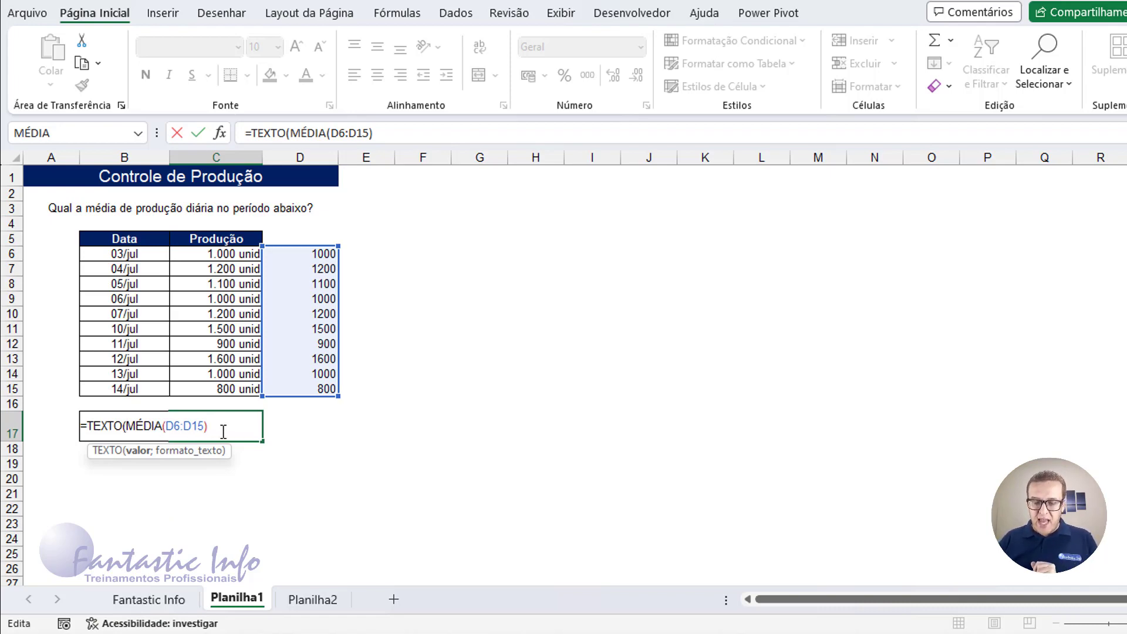
type(";")
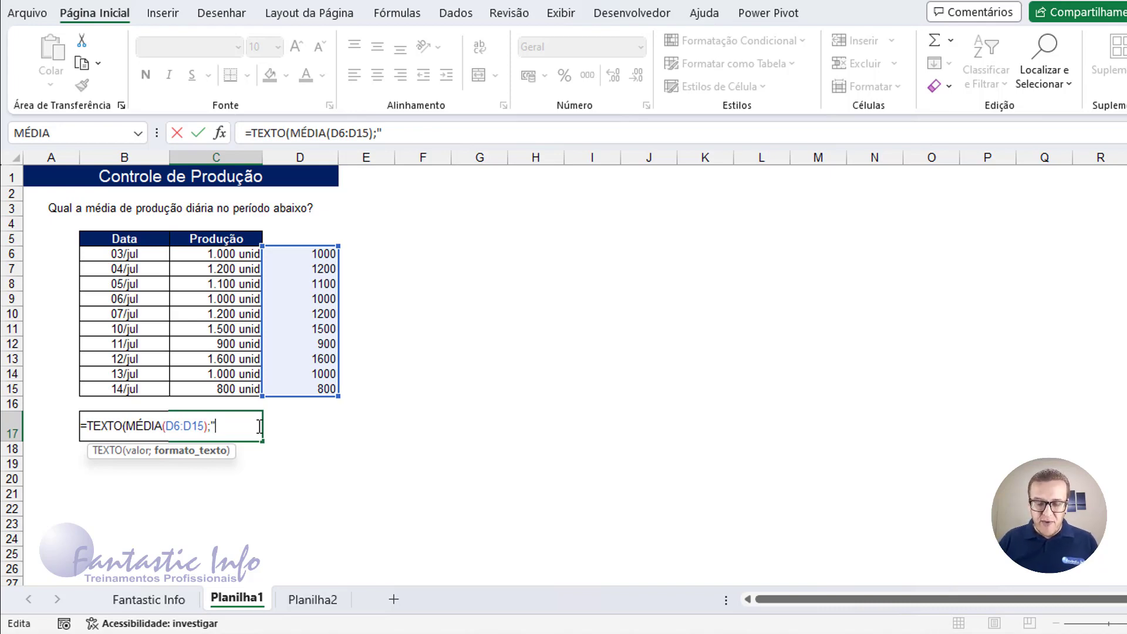
type("\"#")
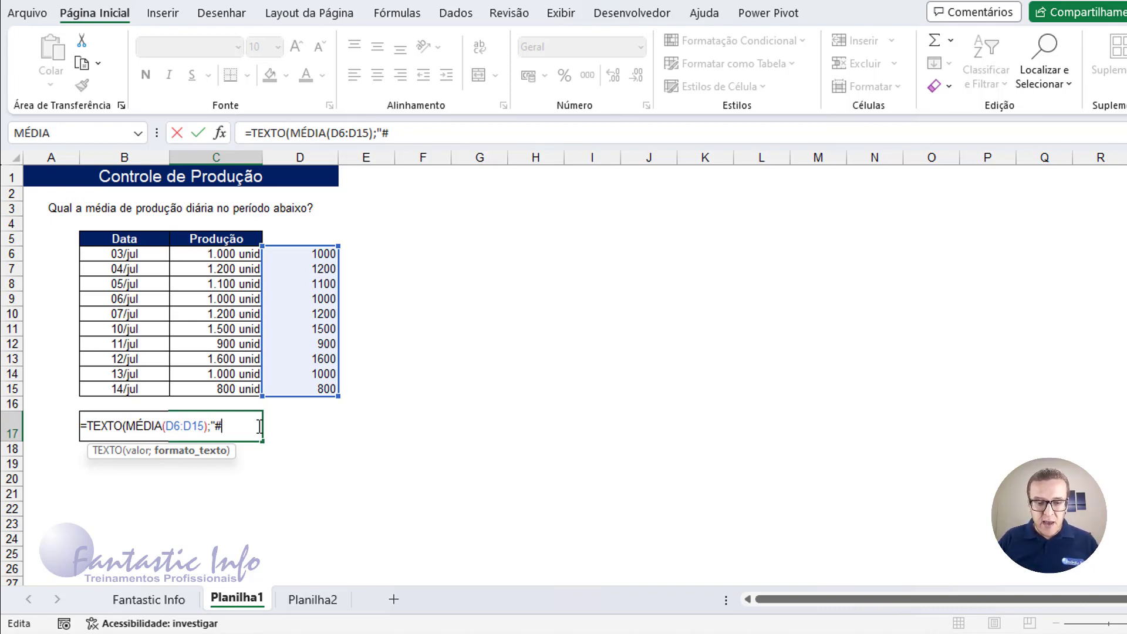
type(".")
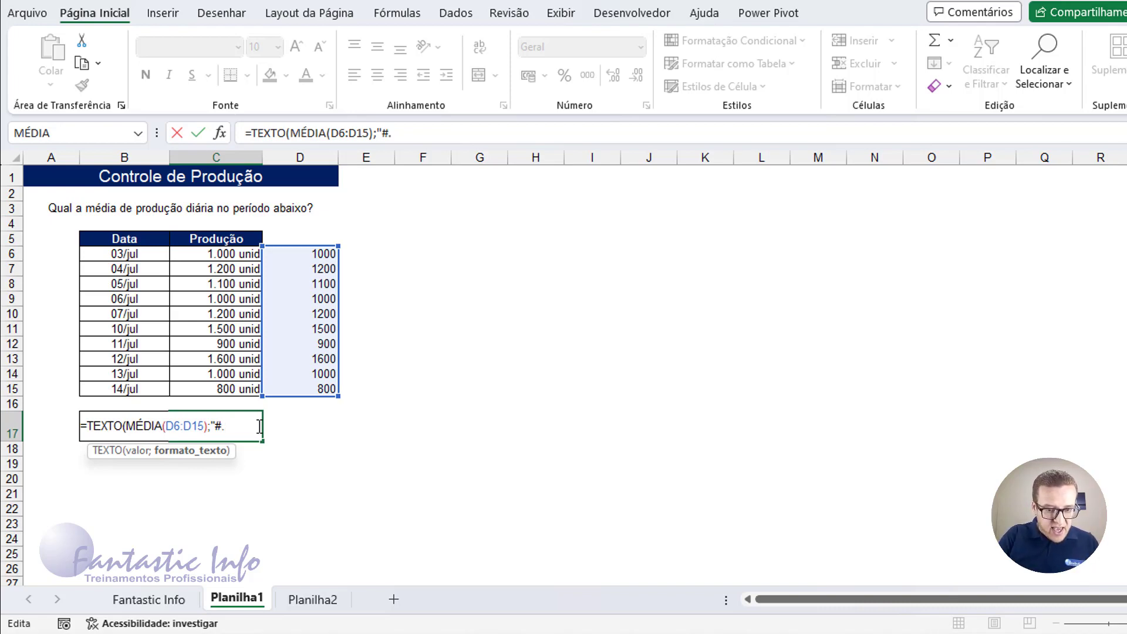
type("##0")
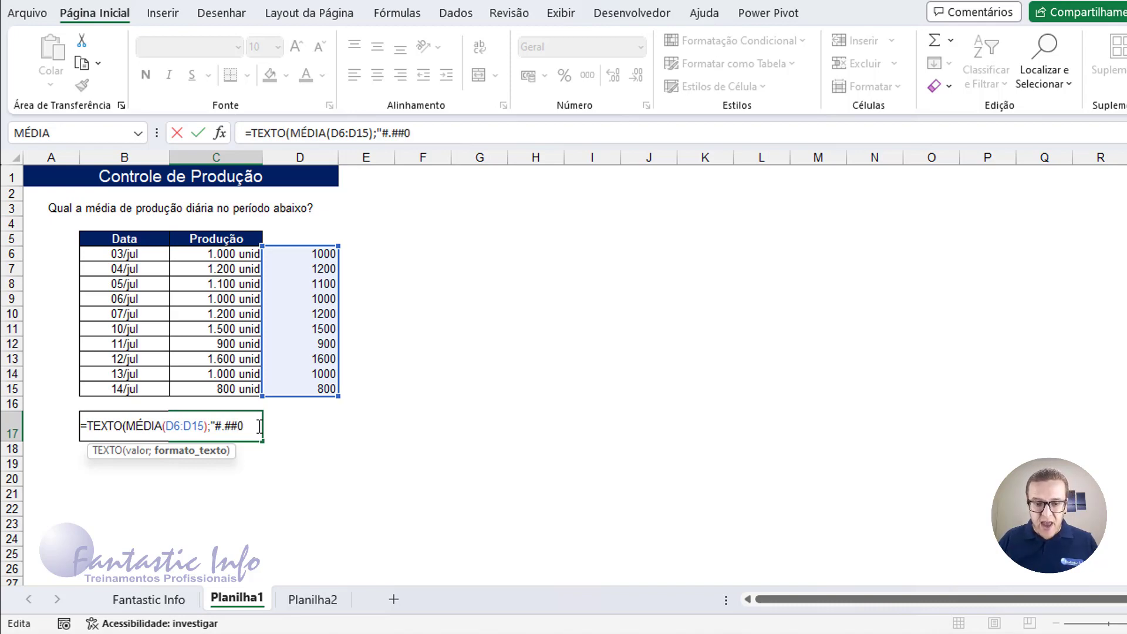
type("\")")
left_click(458, 135)
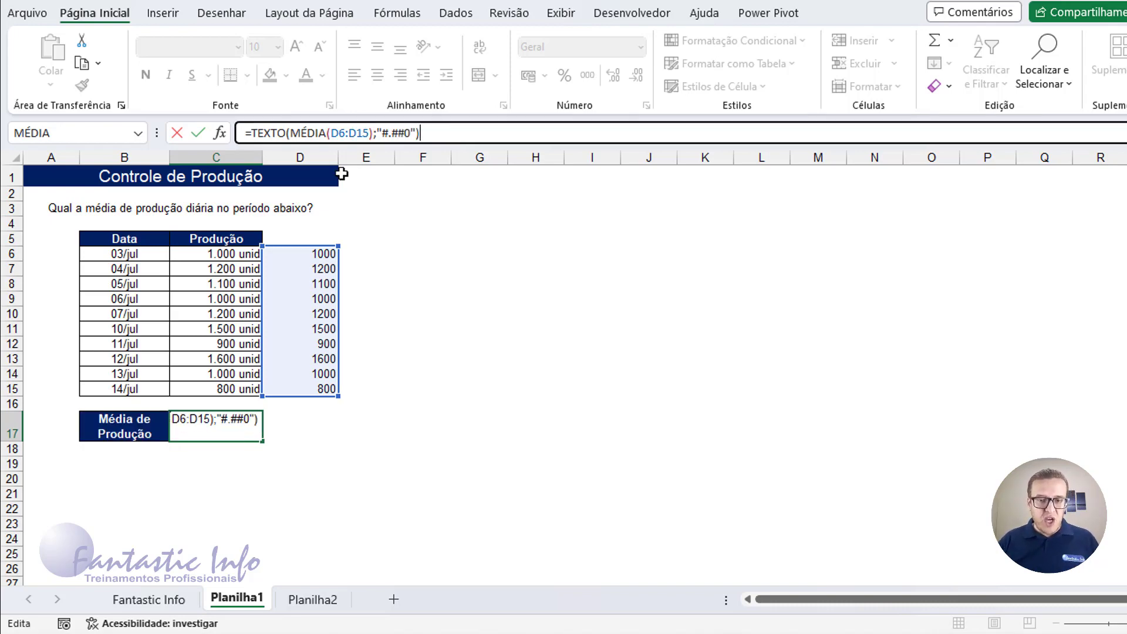
- Append &" unid" to the TEXTO formula in C17, confirm it and reselect the cell
left_click(234, 426)
double_click(243, 427)
left_click(252, 429)
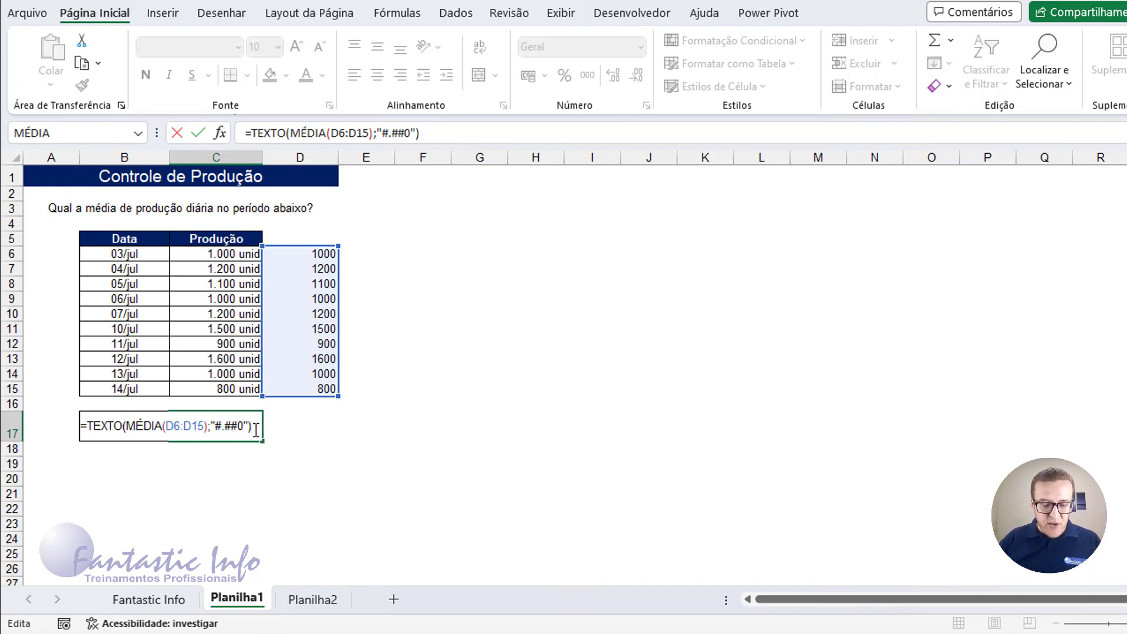
type("&")
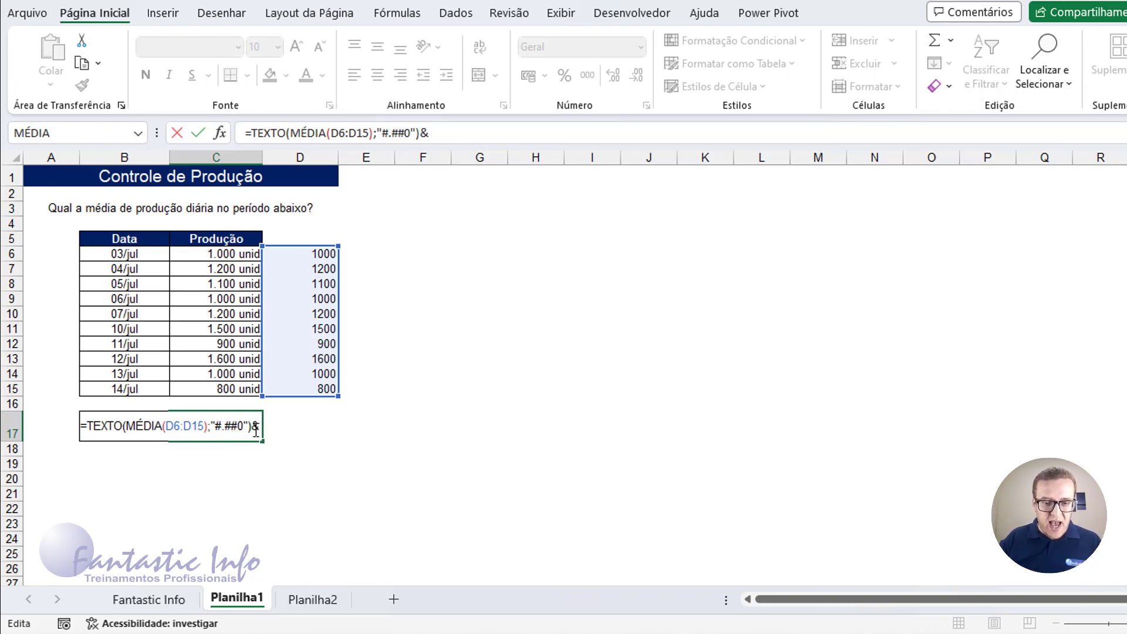
type("\" ")
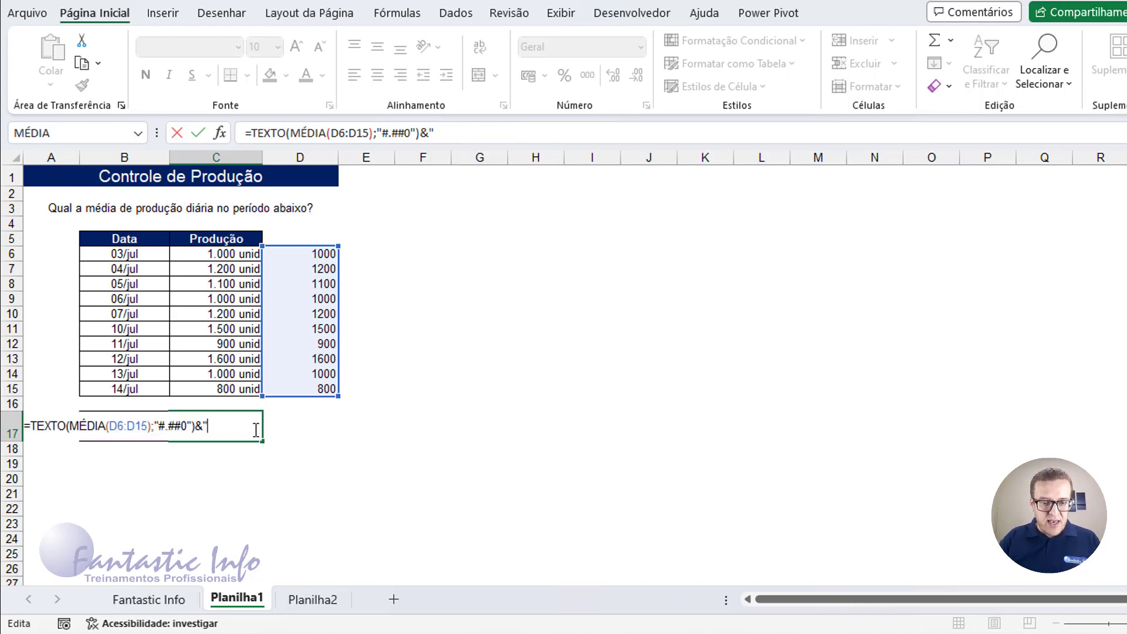
type("unid\"")
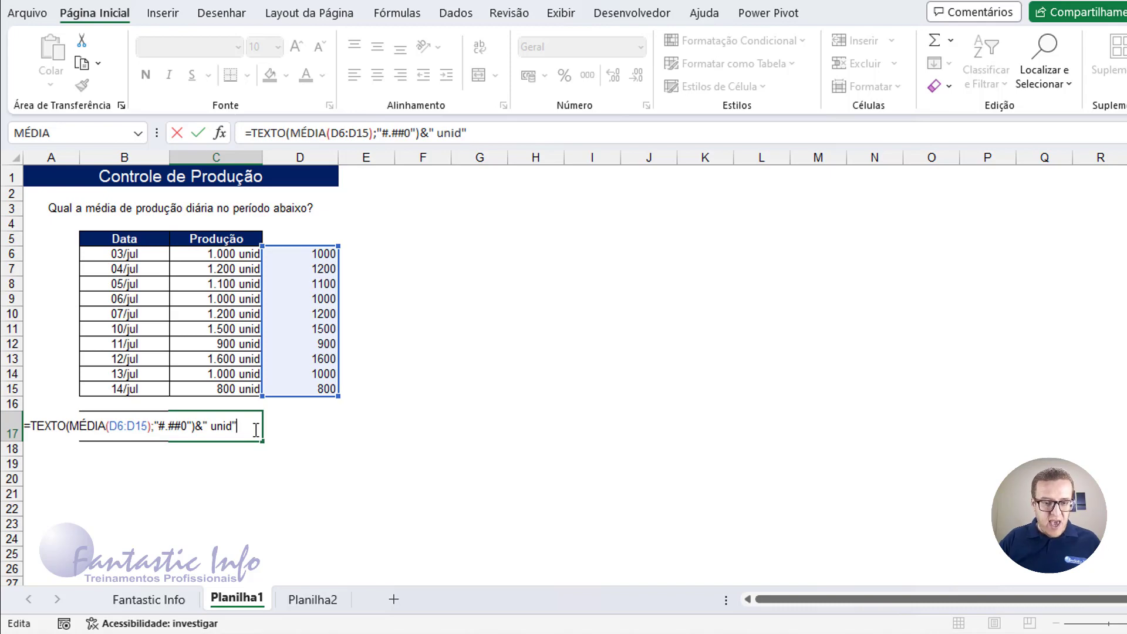
key("Return")
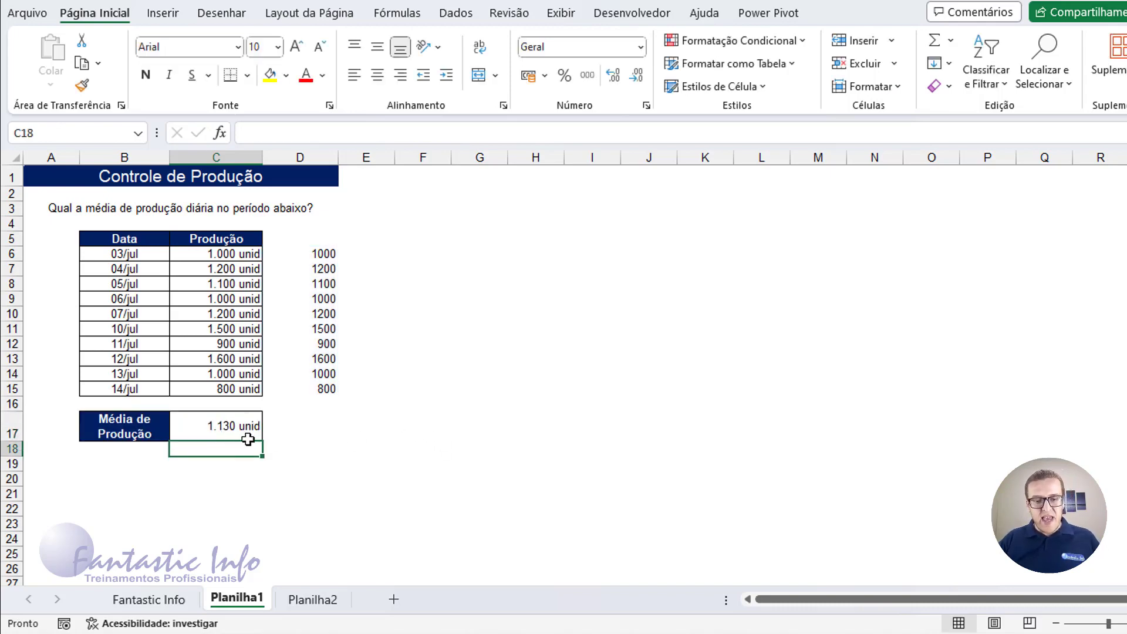
left_click(285, 425)
key("Left")
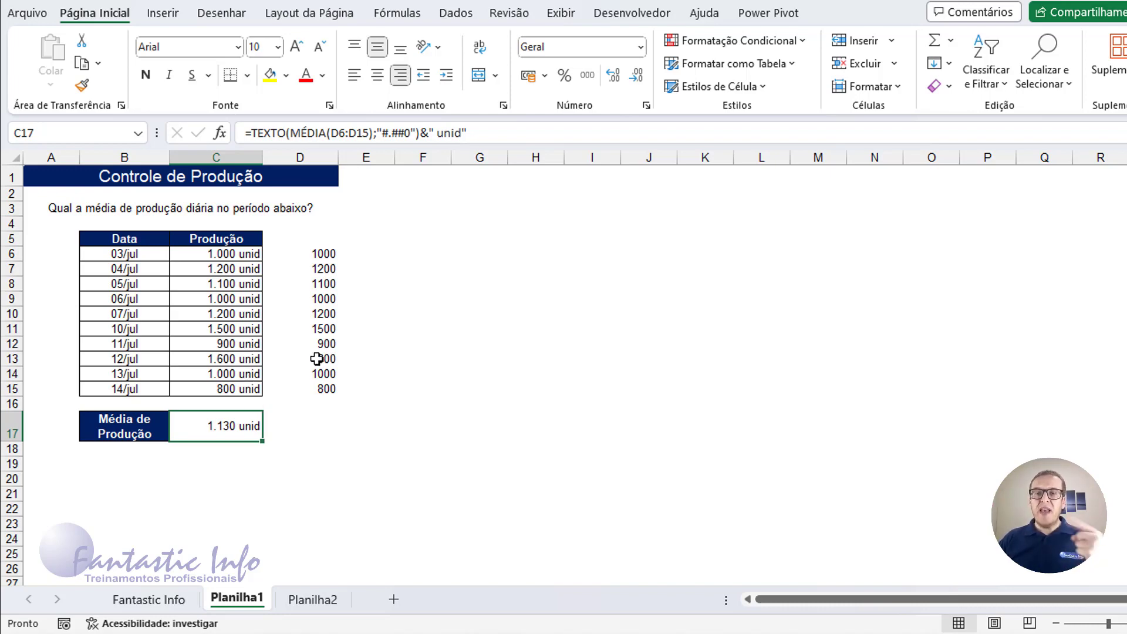
- On the Planilha2 sheet, start an ESQUERDA formula in C17 with C6:C15 as its text argument
key("ctrl+Page_Down")
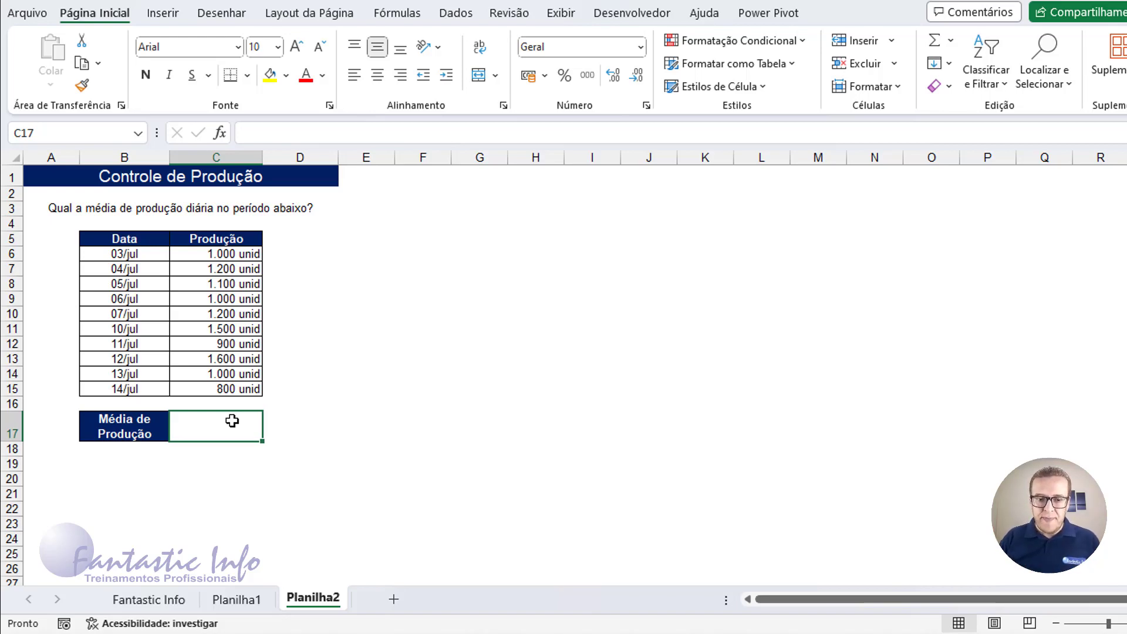
type("=e")
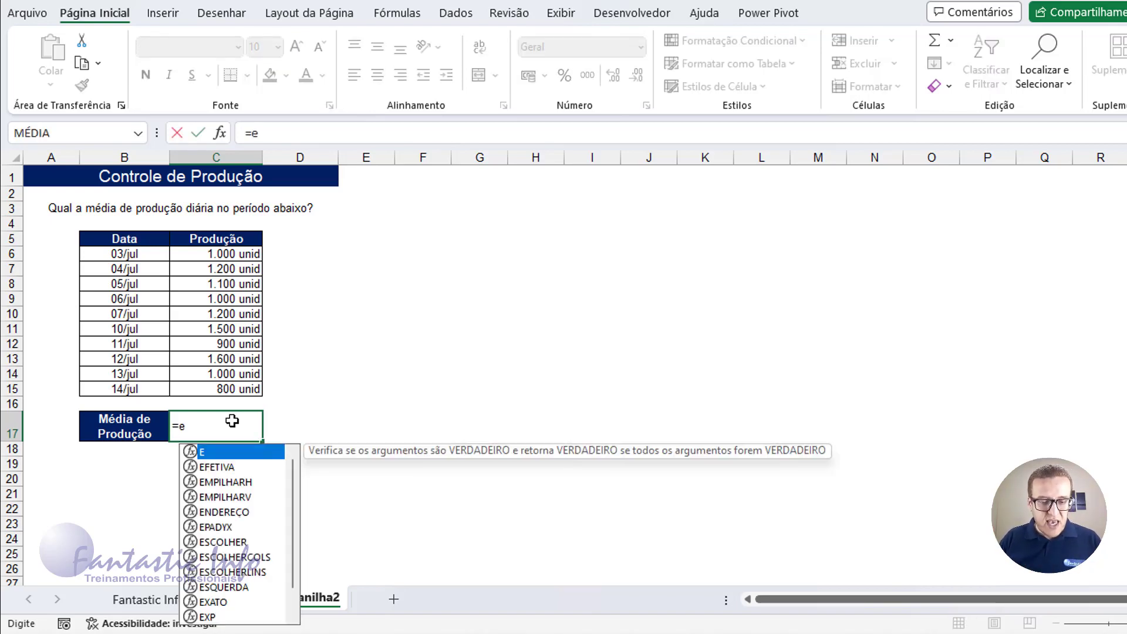
type("sq")
key("Tab")
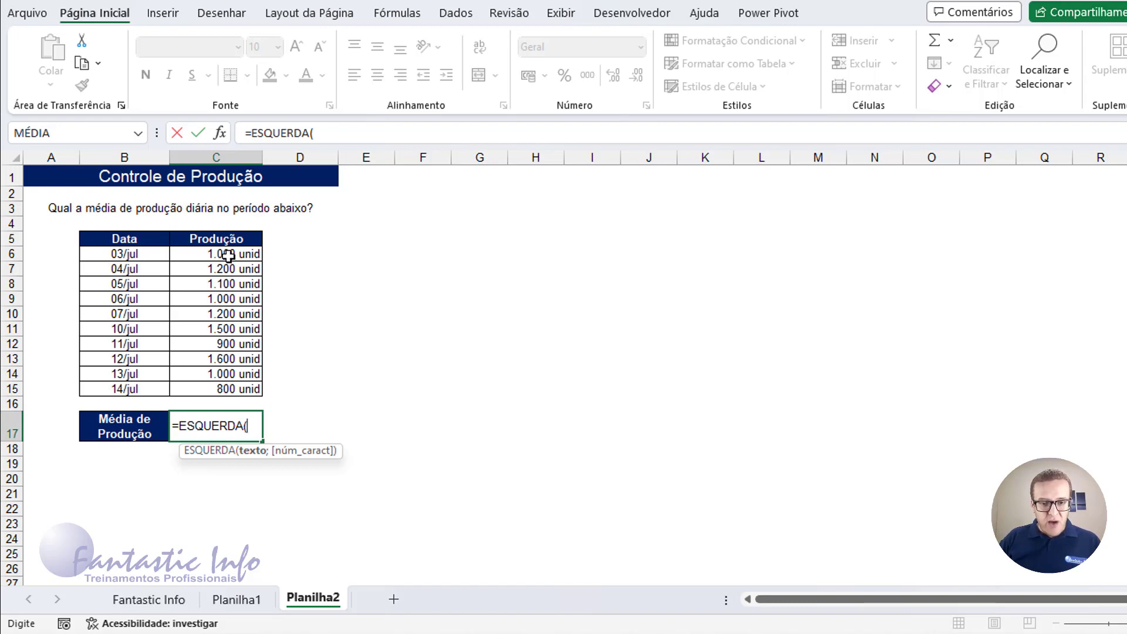
left_click_drag(229, 257, 239, 386)
type(";")
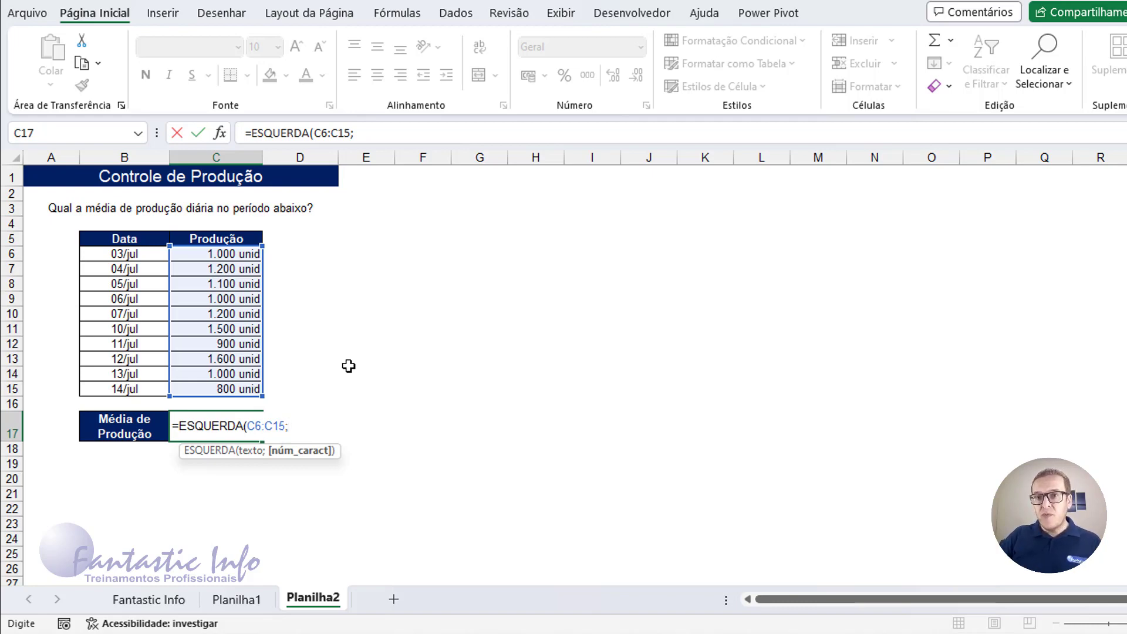
- Supply LOCALIZAR(" ";C6:C15) as the character count and close the brackets, giving =ESQUERDA(C6:C15;LOCALIZAR(" ";C6:C15))
type("loc")
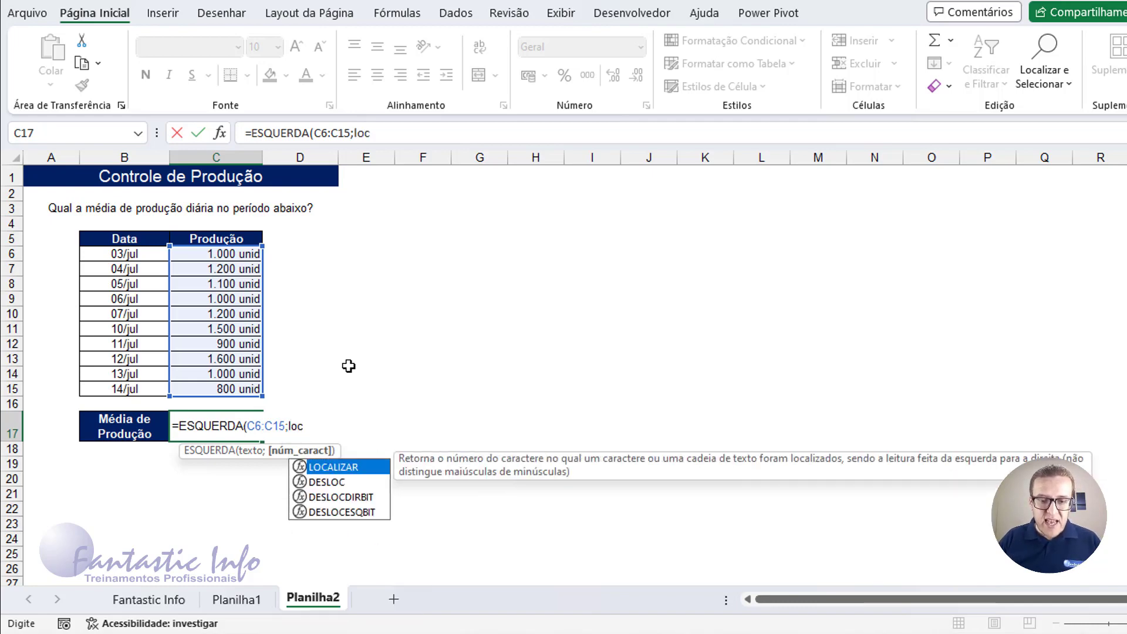
key("Tab")
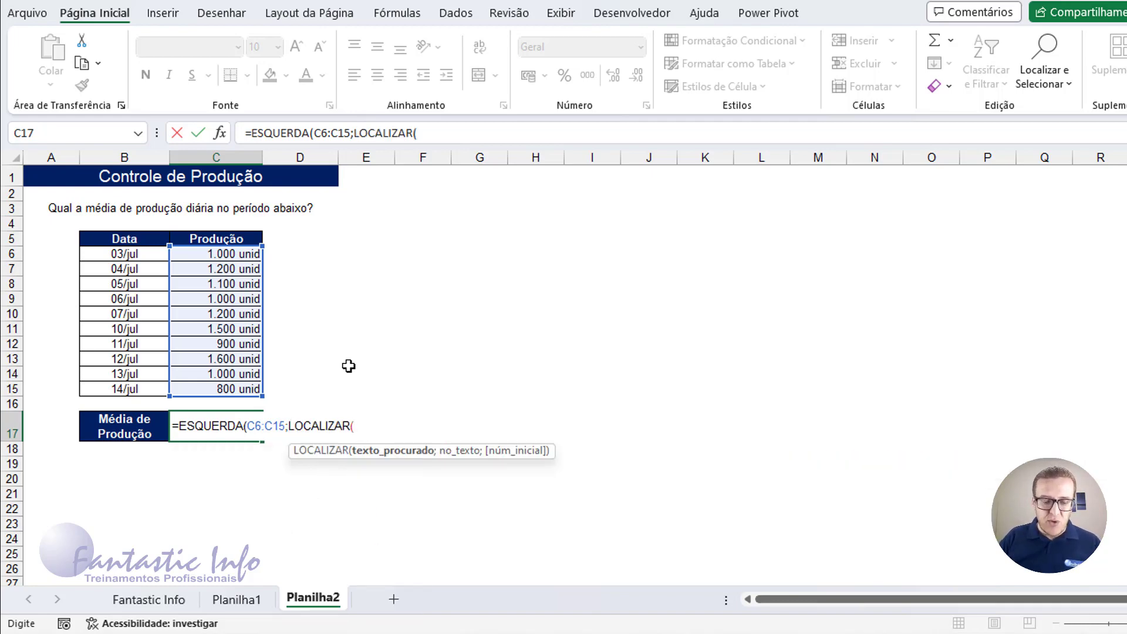
type("\" \";")
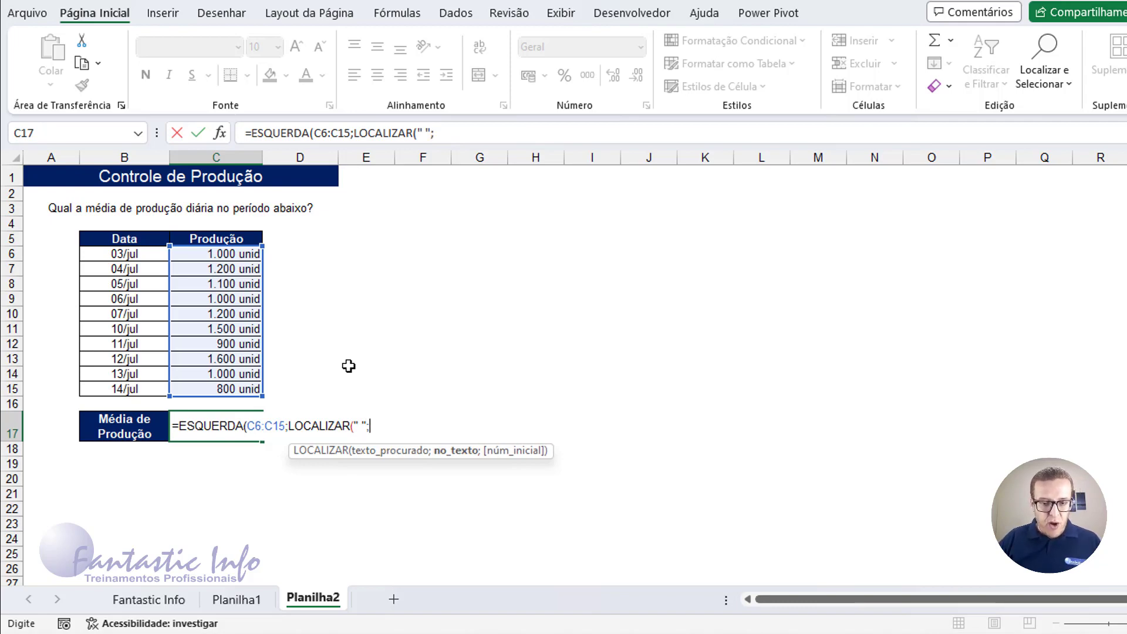
left_click_drag(233, 253, 227, 389)
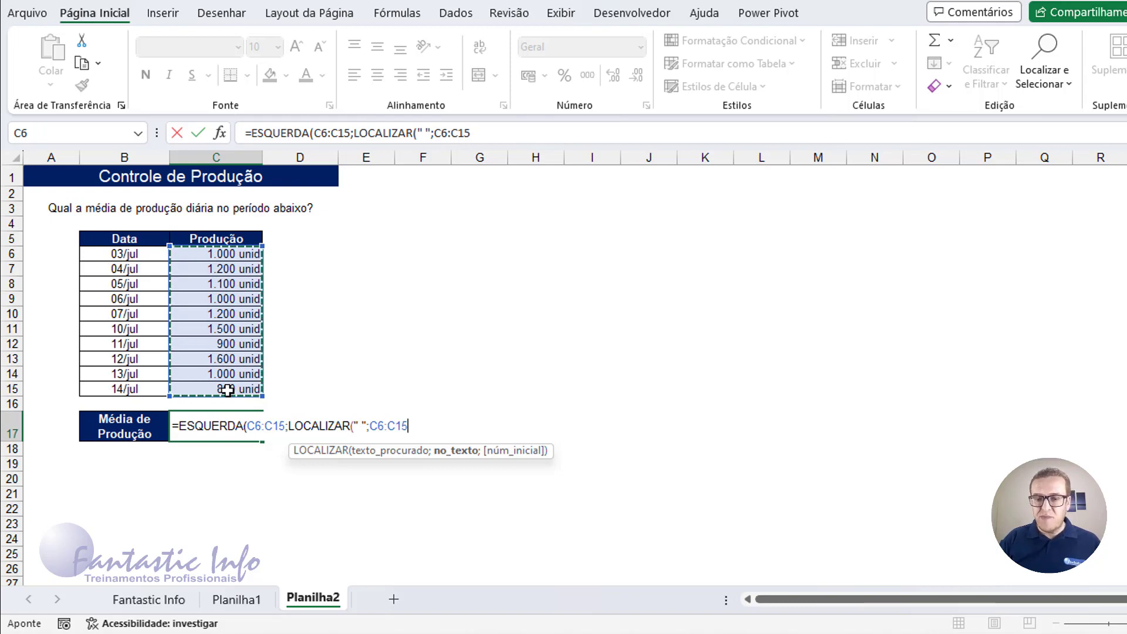
type(")")
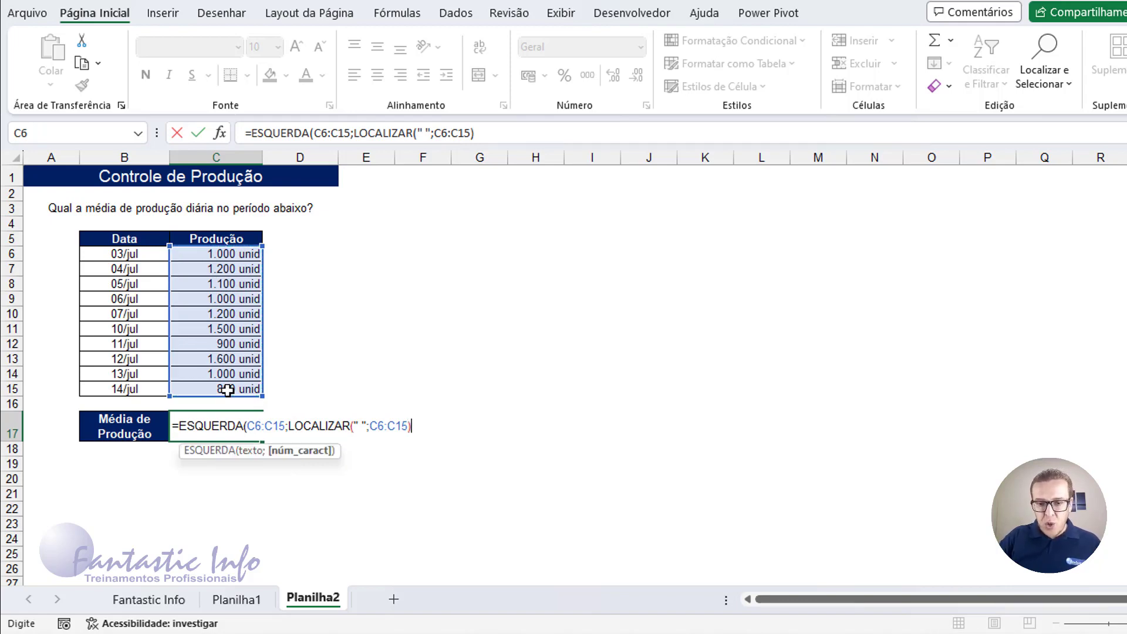
type(")")
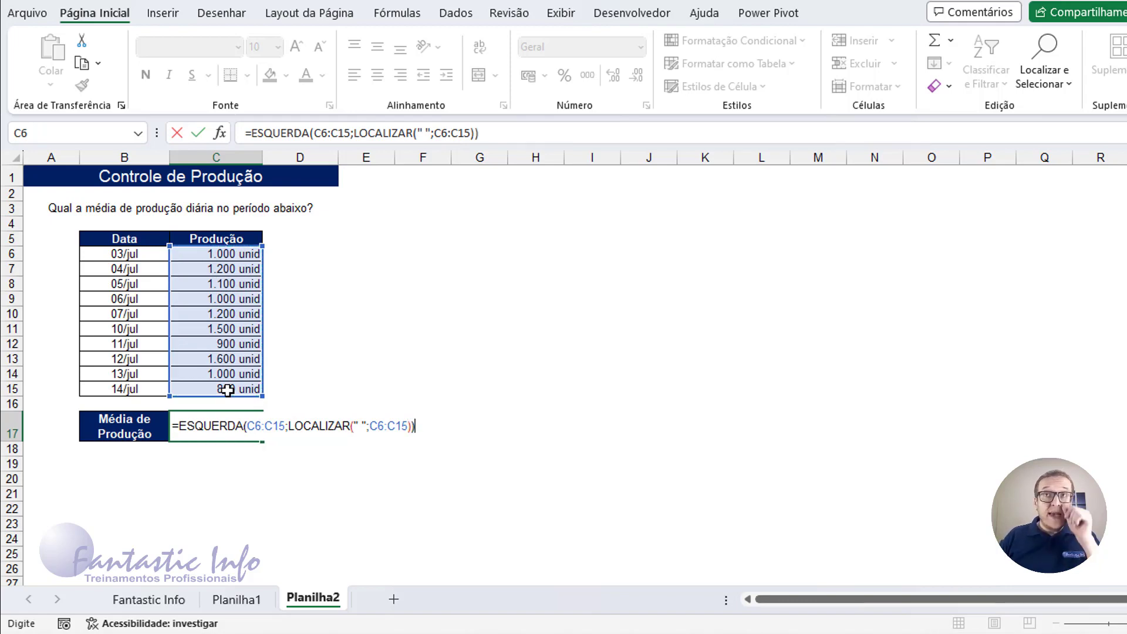
- Confirm the ESQUERDA formula in C17, then wrap it in VALOR, giving =VALOR(ESQUERDA(C6:C15;LOCALIZAR(" ";C6:C15)))
key("Return")
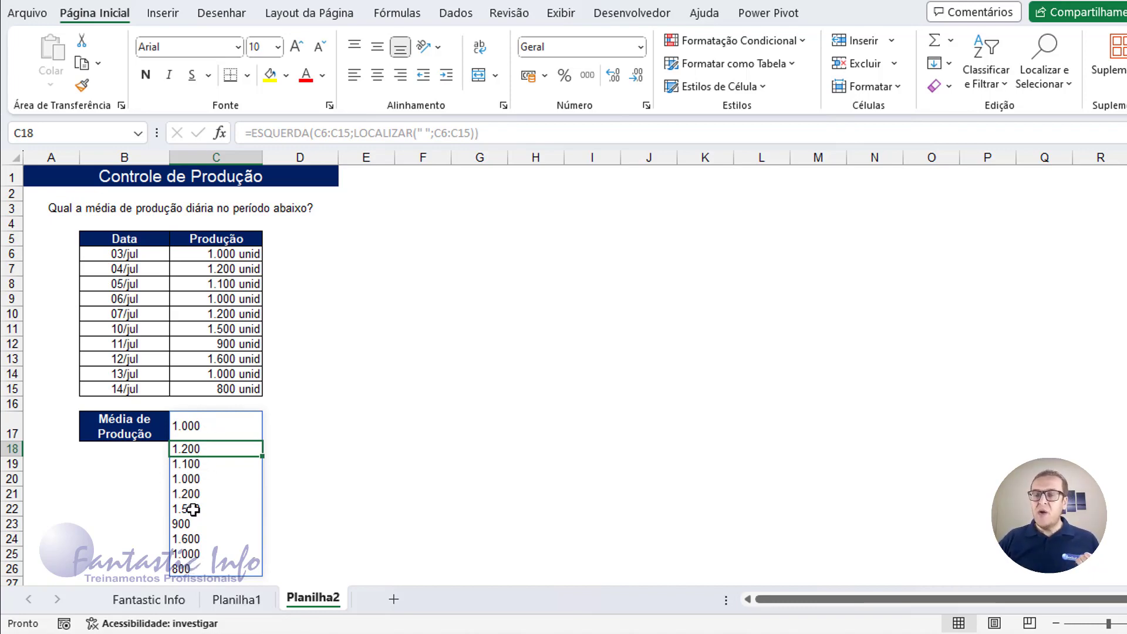
double_click(215, 427)
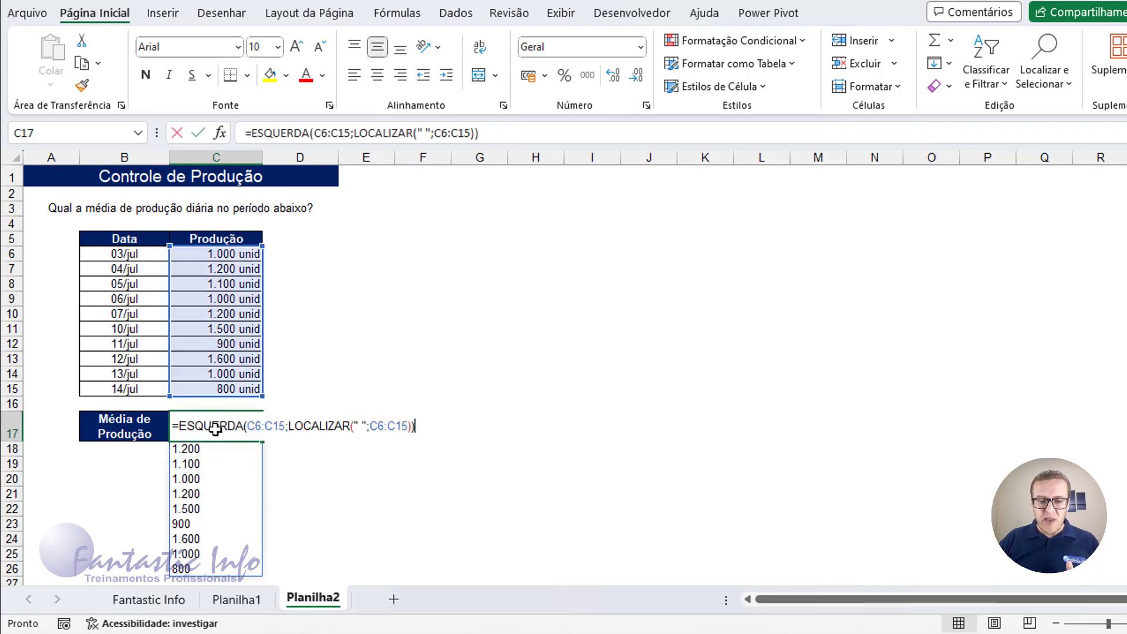
key("Left")
key("Left")
key("Left")
key("Left")
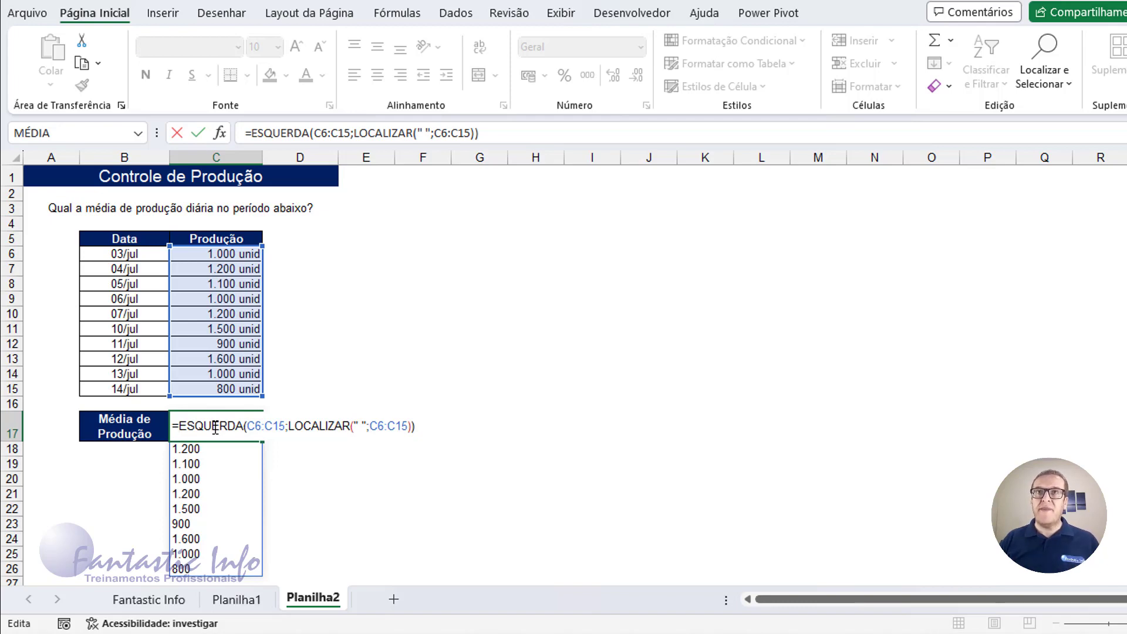
type("valor")
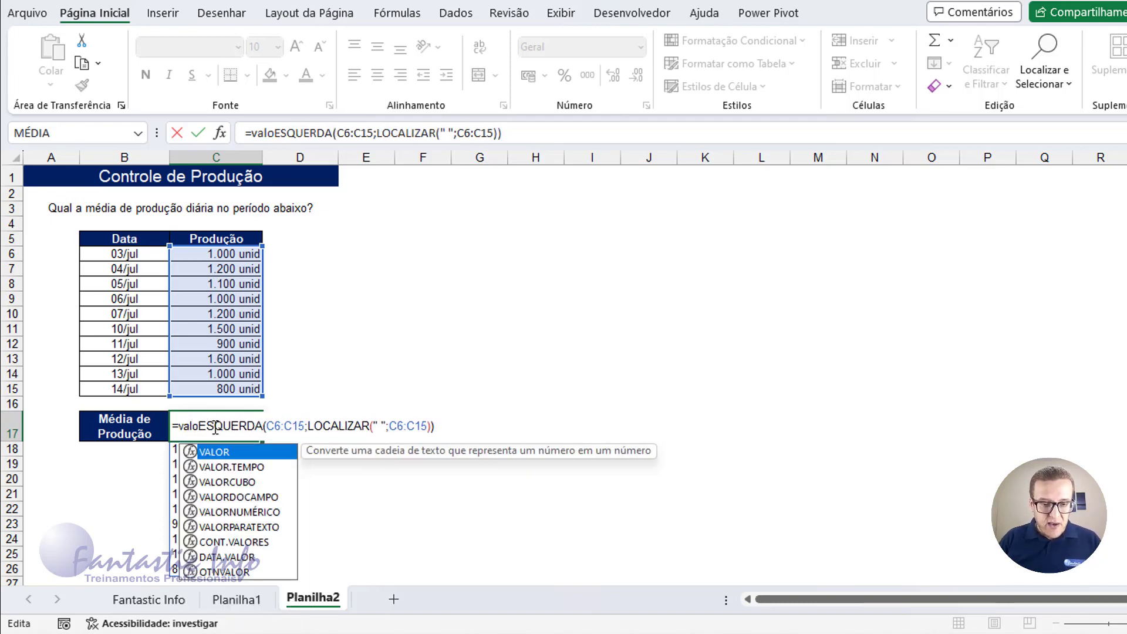
key("Tab")
left_click(471, 429)
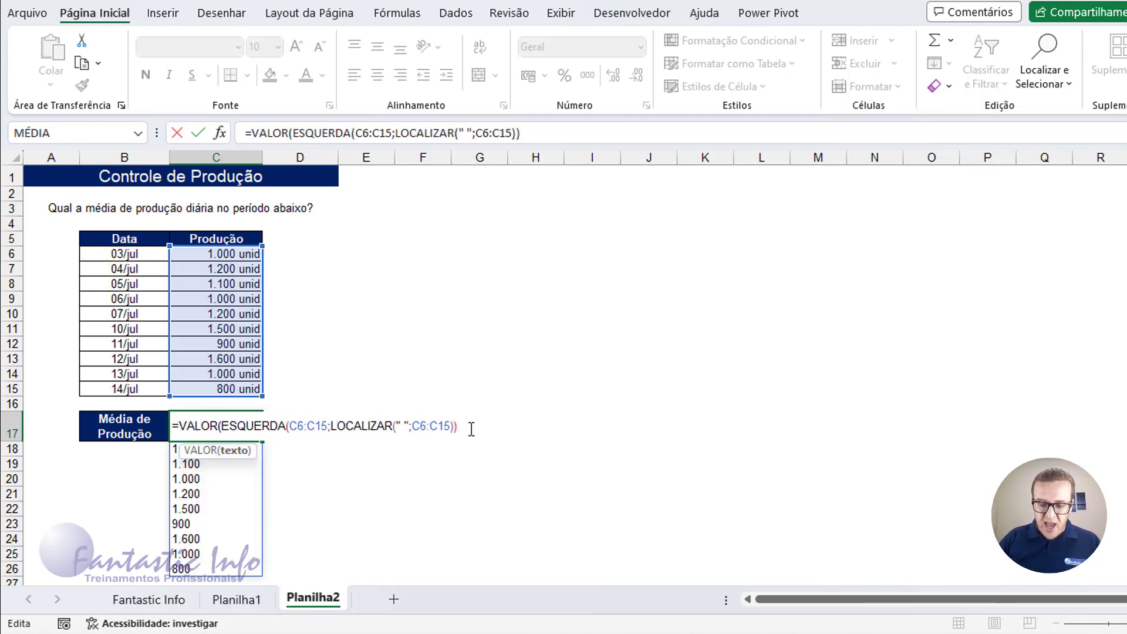
type(")")
key("Return")
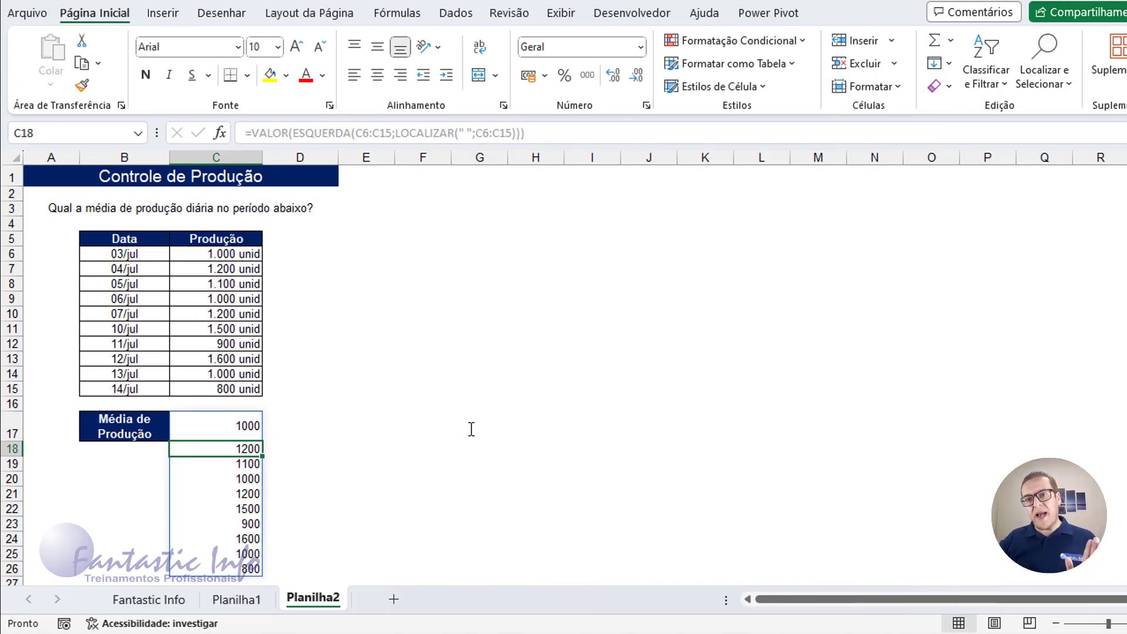
- Nest the C17 formula inside MÉDIA, giving =MÉDIA(VALOR(ESQUERDA(C6:C15;LOCALIZAR(" ";C6:C15)))), and confirm it
left_click(237, 426)
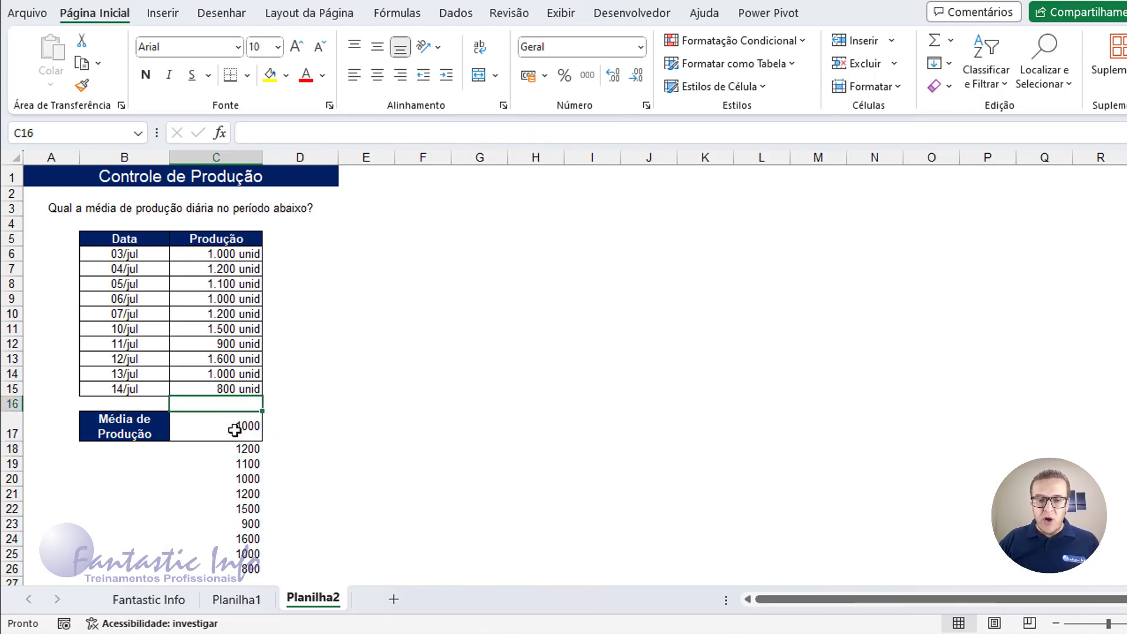
double_click(236, 429)
key("Left")
key("Left")
key("Left")
key("Left")
key("Left")
key("Left")
key("Left")
key("Left")
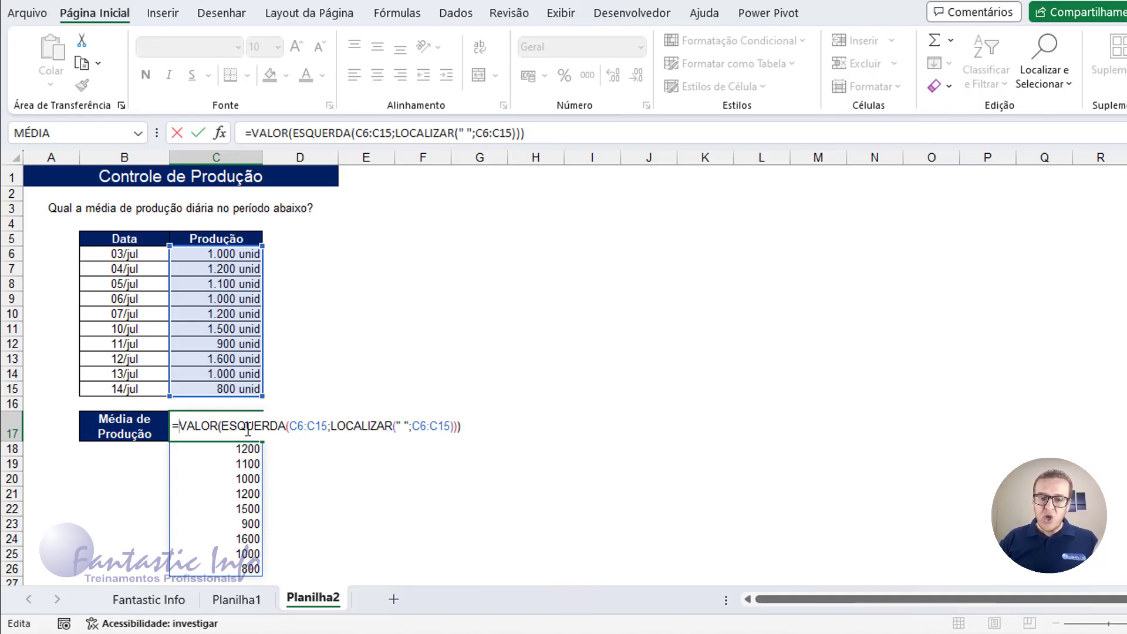
type("médi")
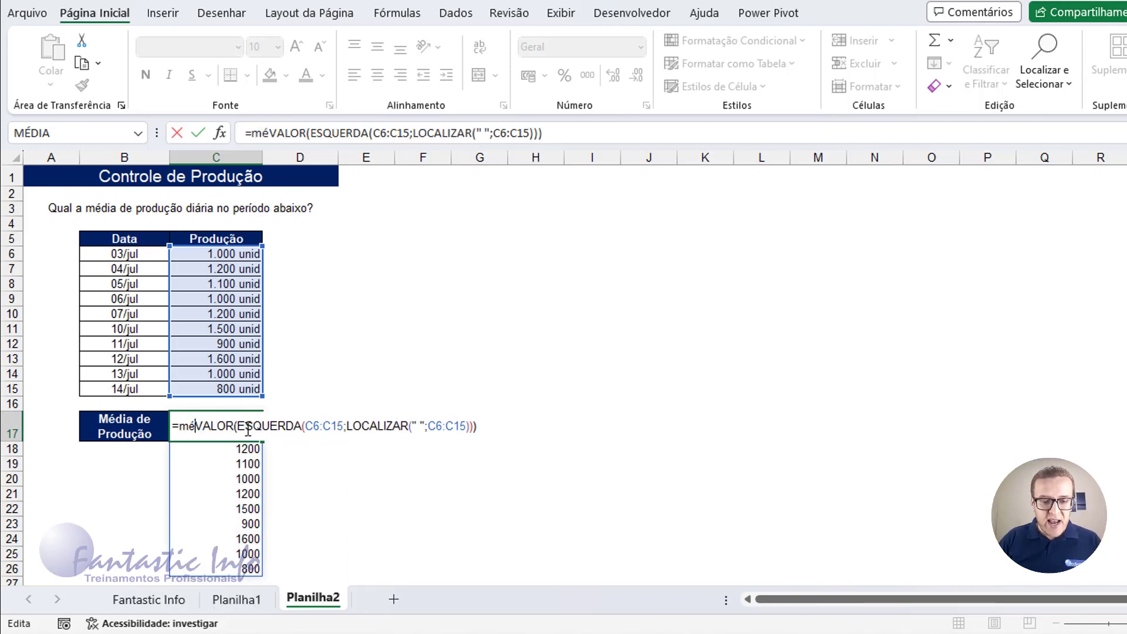
key("Tab")
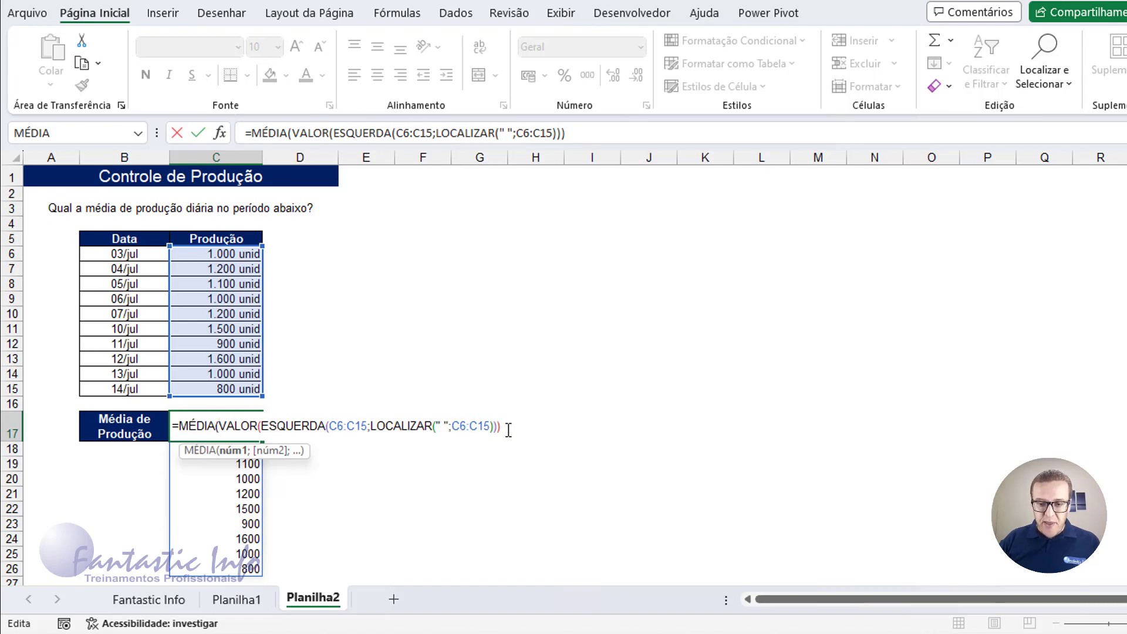
type(")")
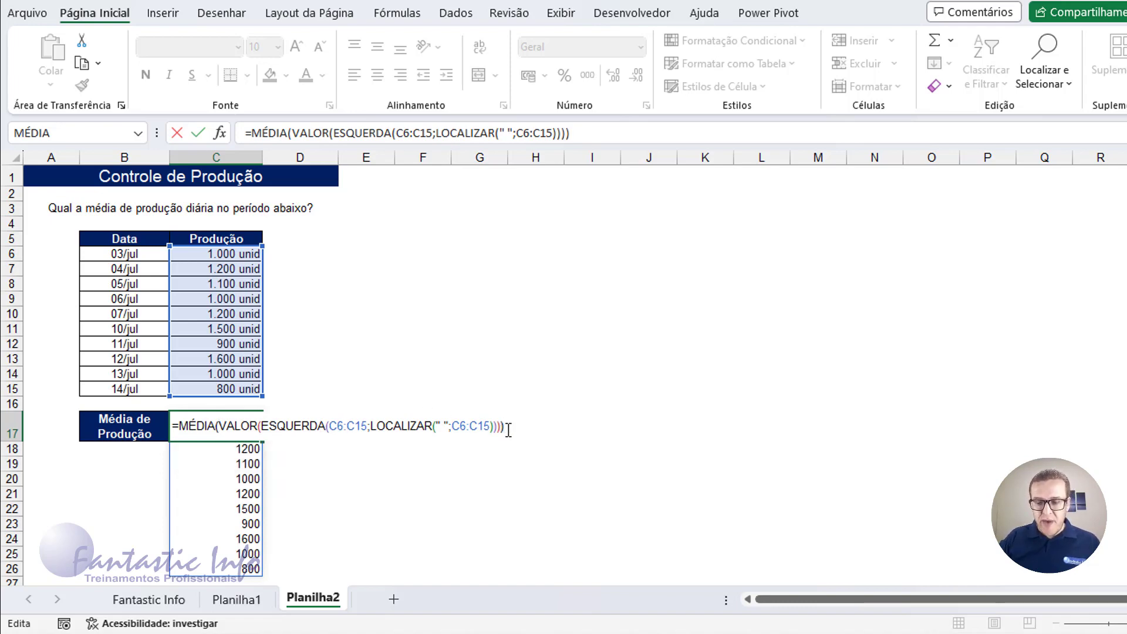
key("Return")
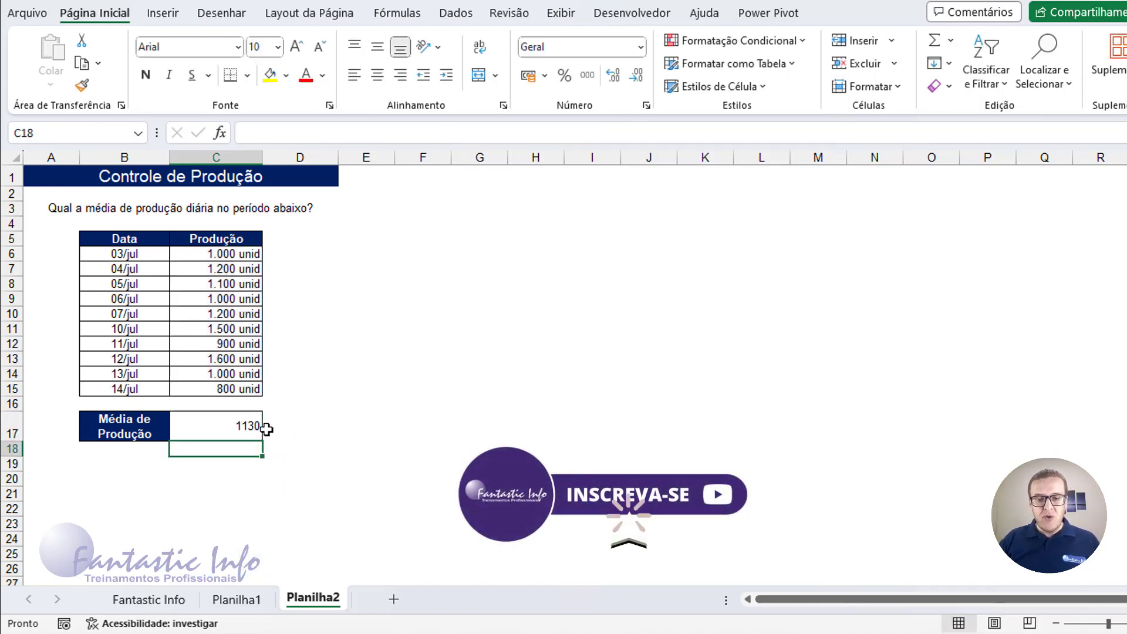
- Wrap the MÉDIA formula in C17 in a TEXTO function with "#.##0" as the format text
left_click(258, 428)
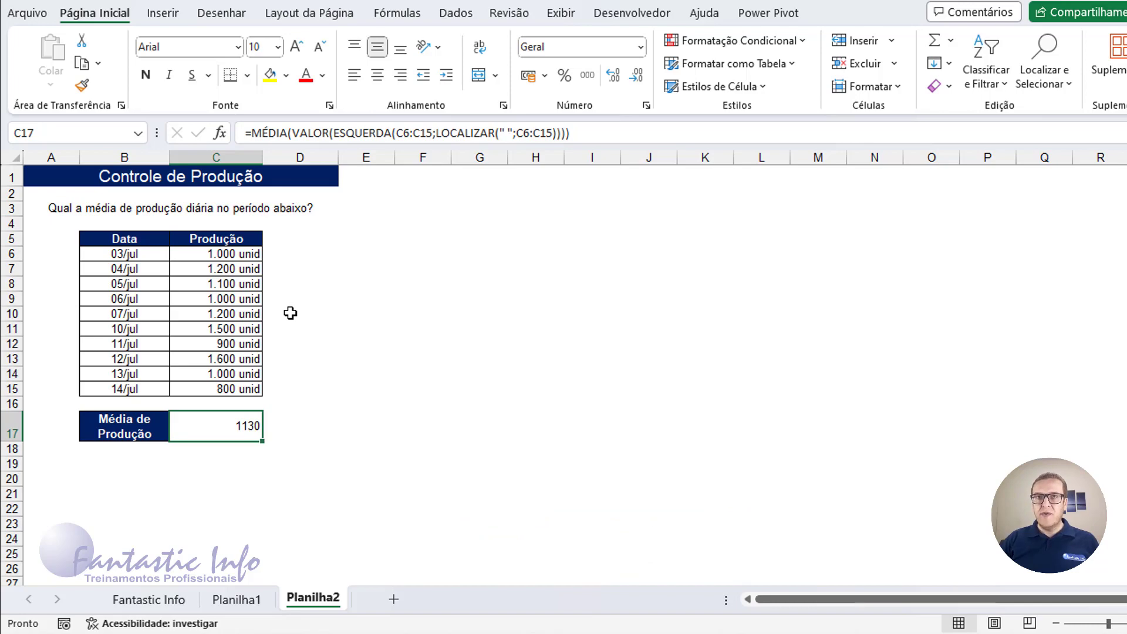
double_click(238, 424)
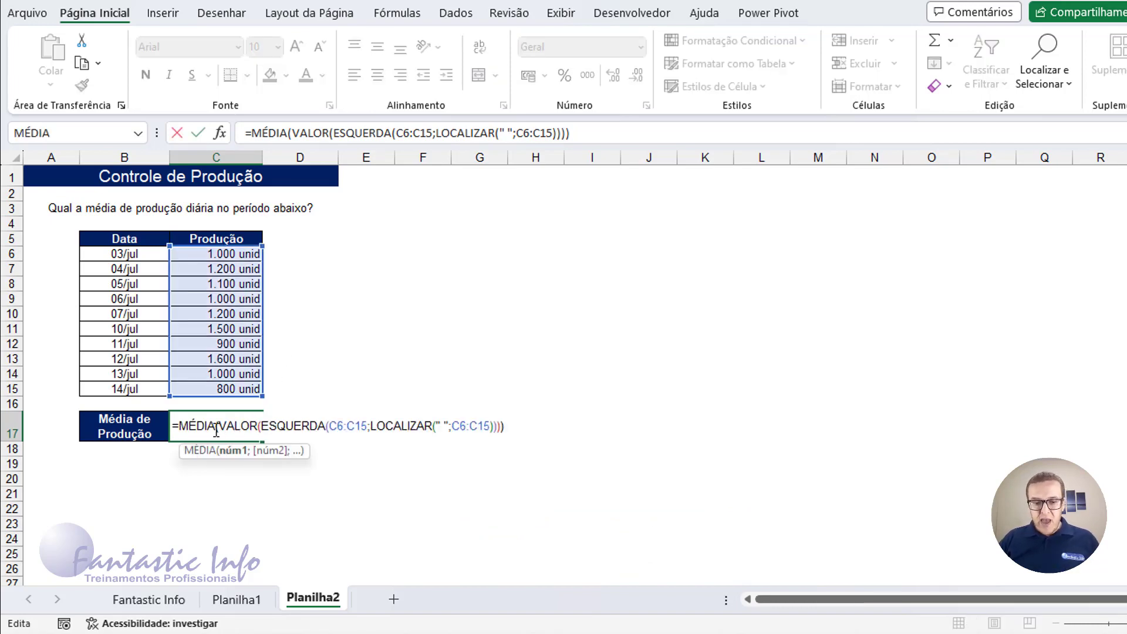
left_click(180, 428)
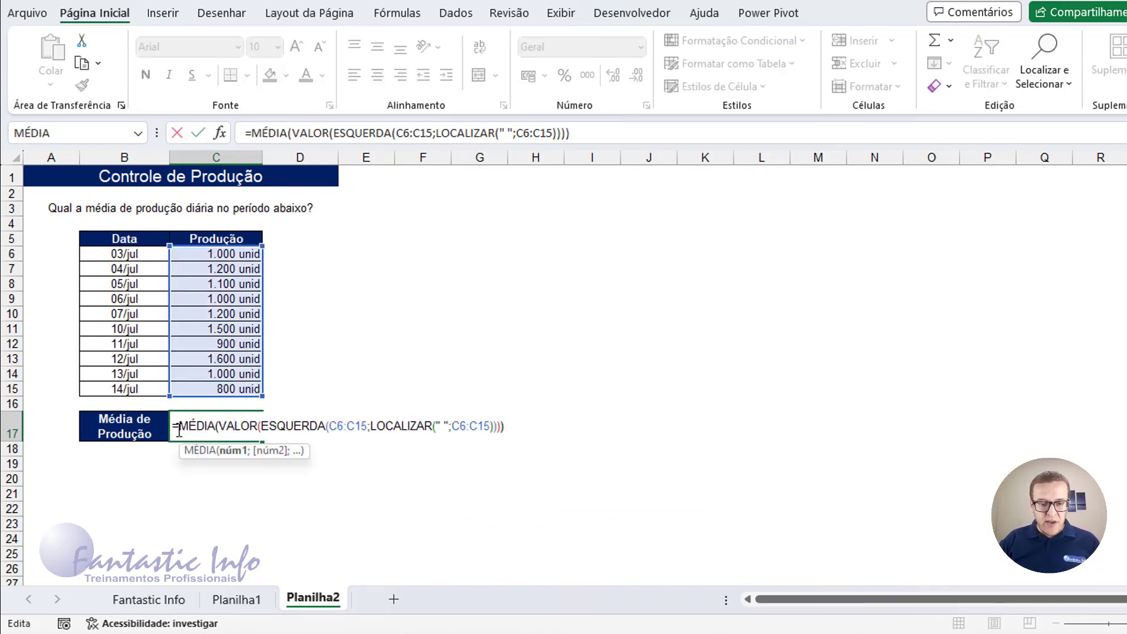
left_click(179, 427)
type("tex")
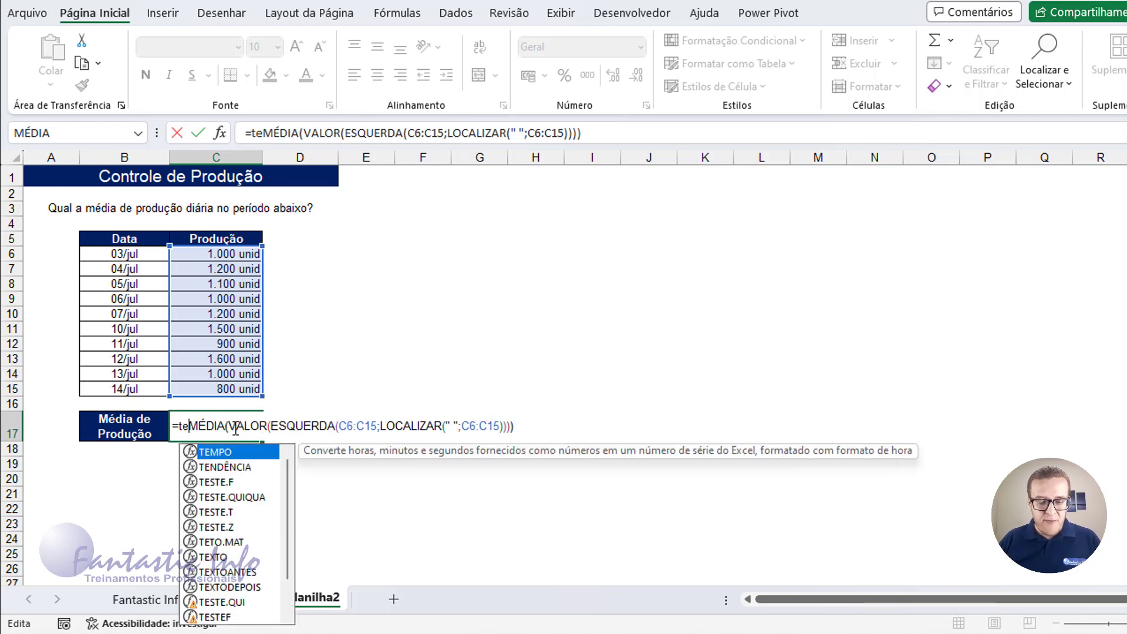
key("Tab")
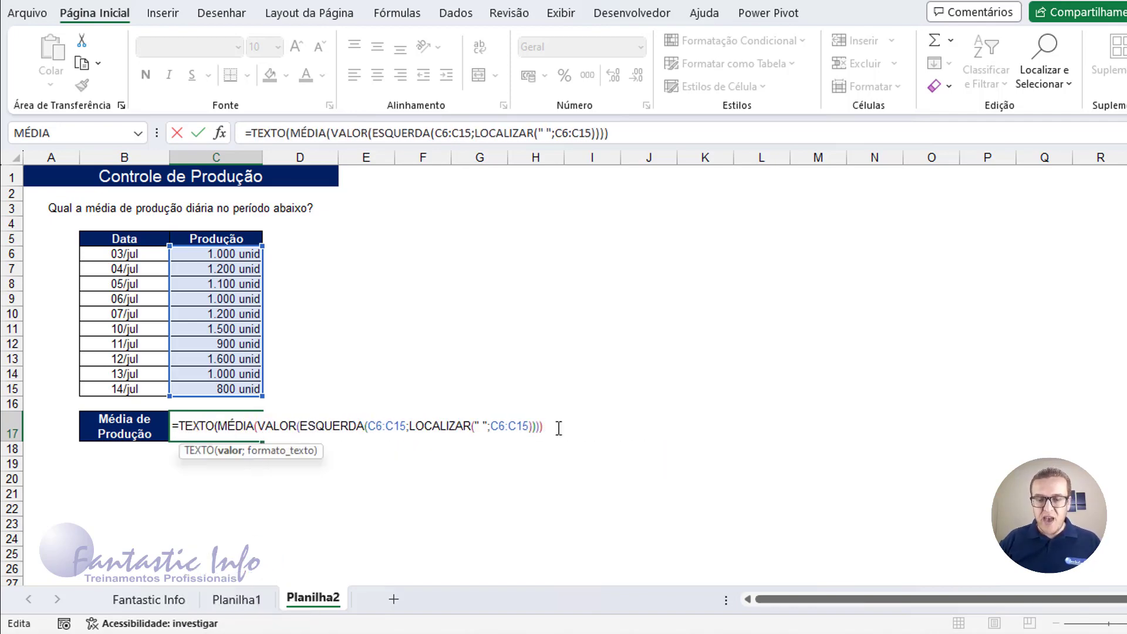
type(";")
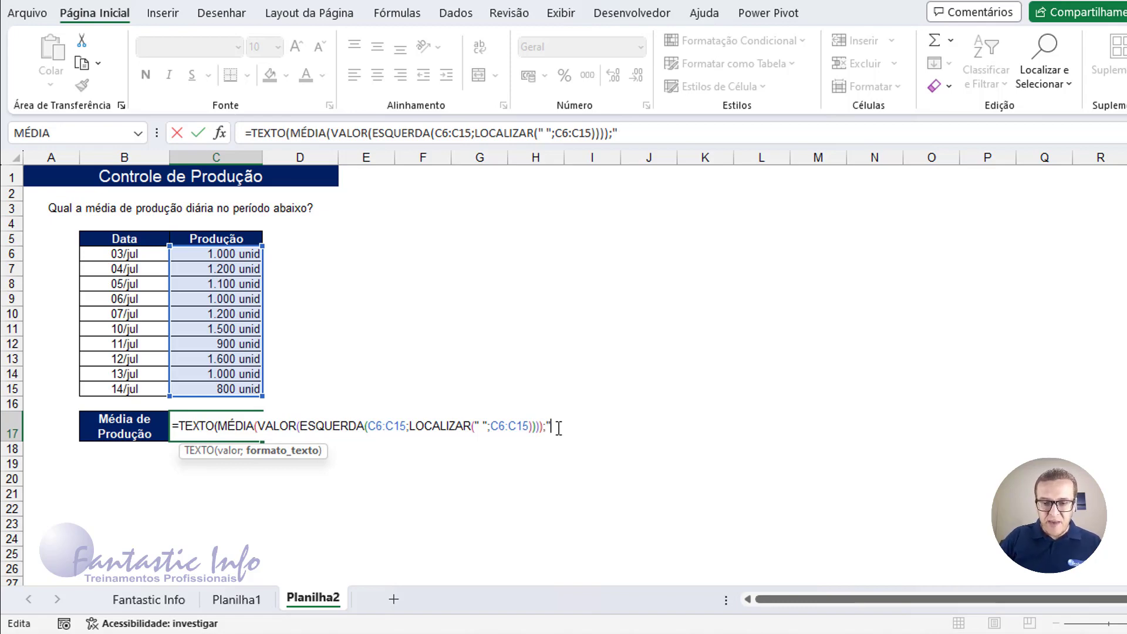
type("\"#")
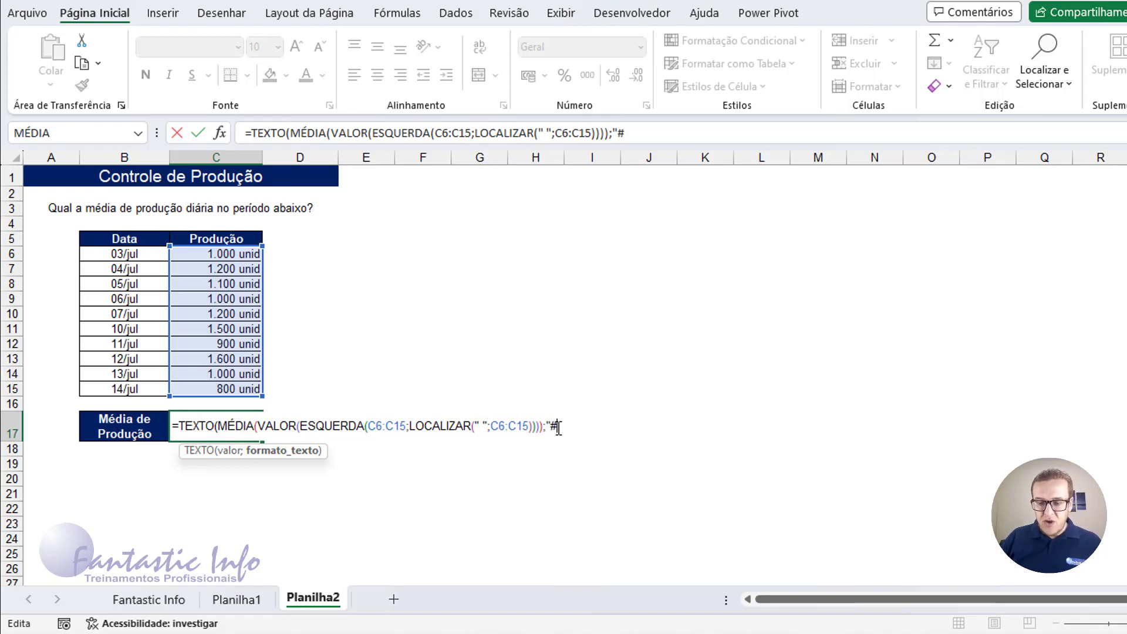
type(".")
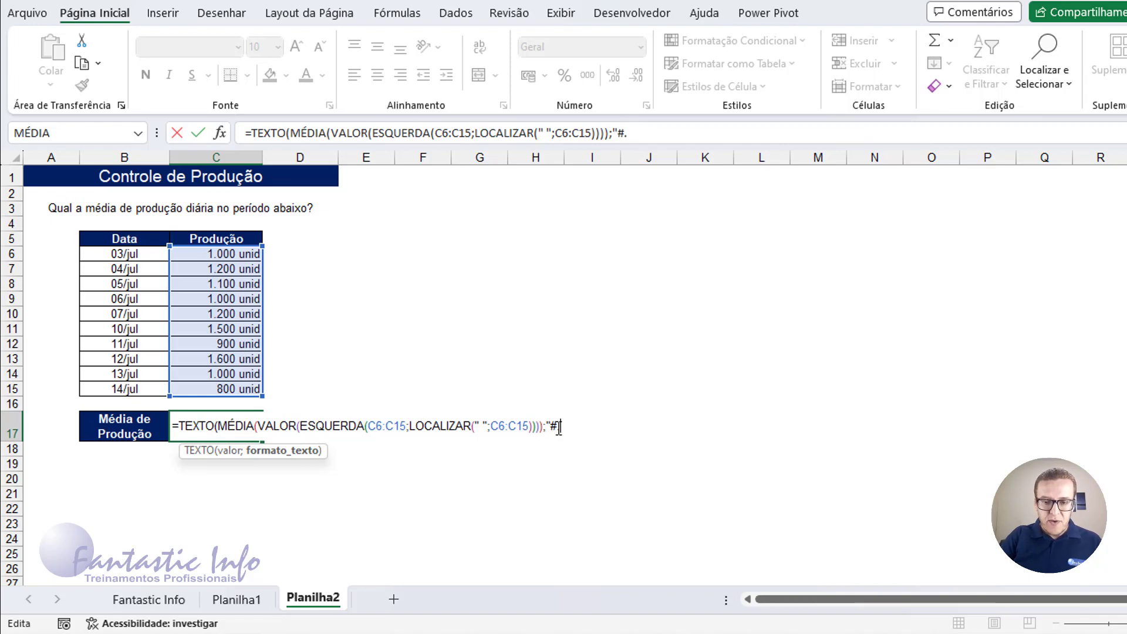
type("##0\"")
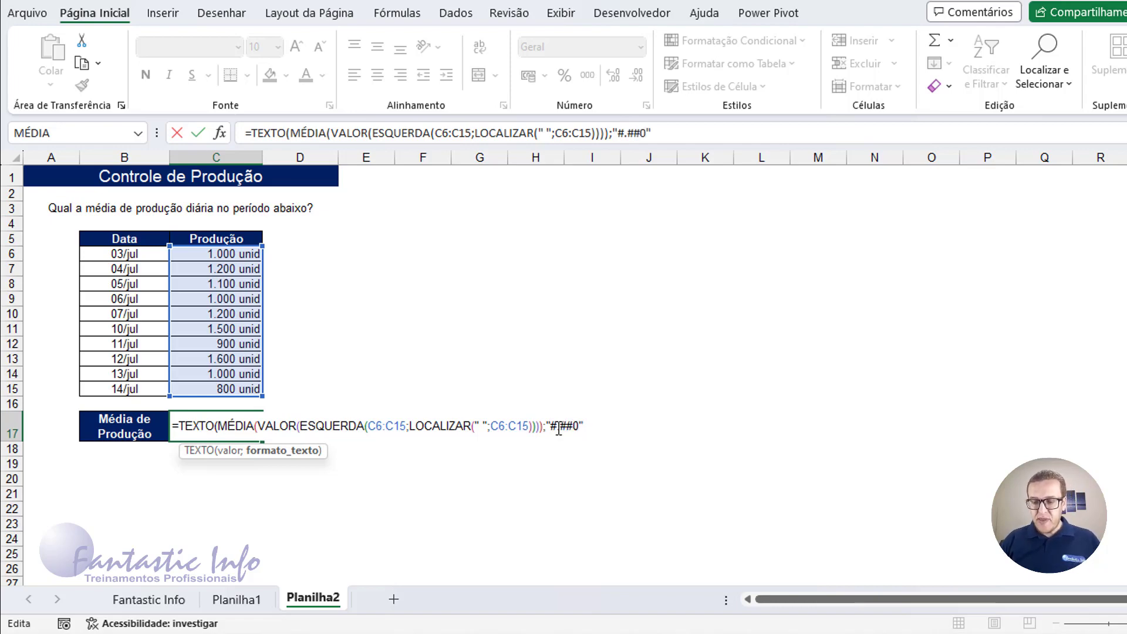
type(")")
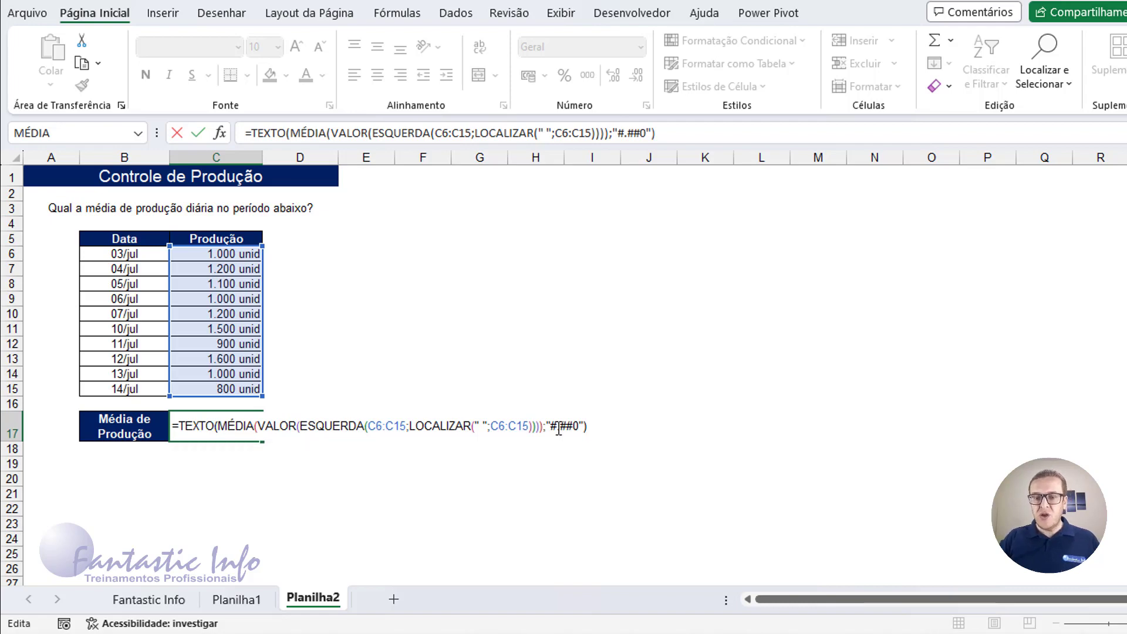
- Append &" unid" to the TEXTO formula in C17, confirm it and right-align the cell
type("&")
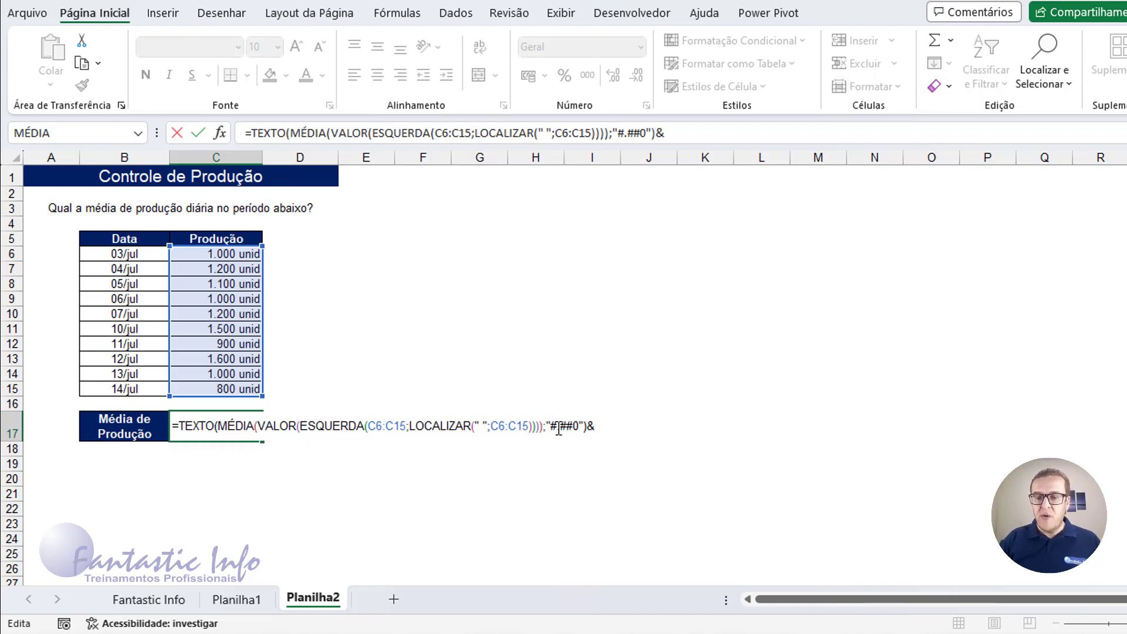
type("\"")
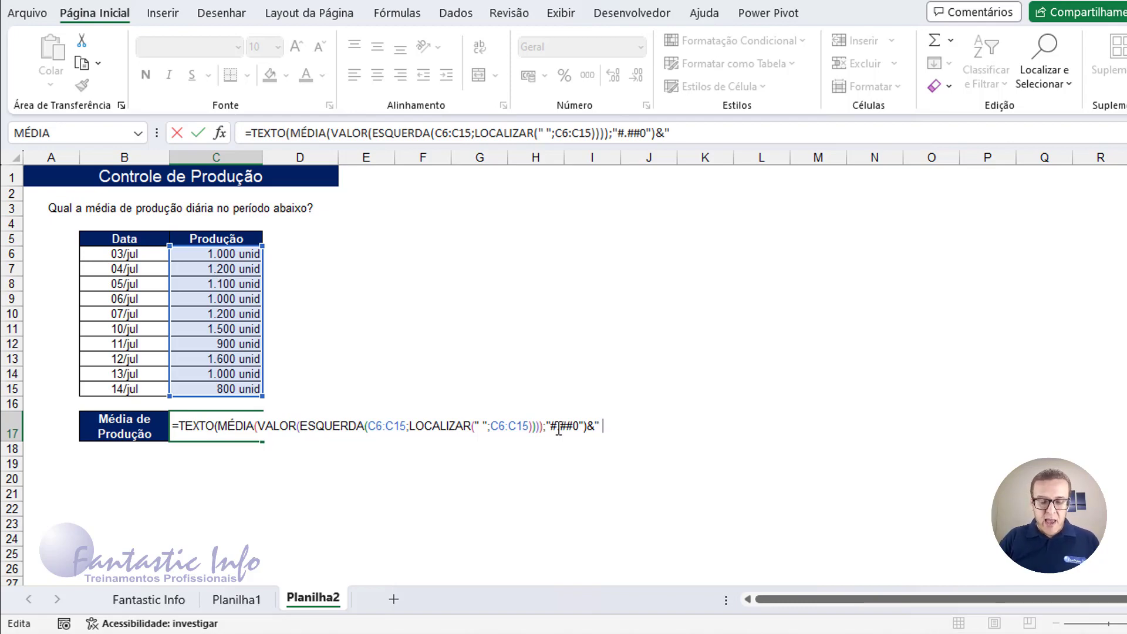
type(" unid")
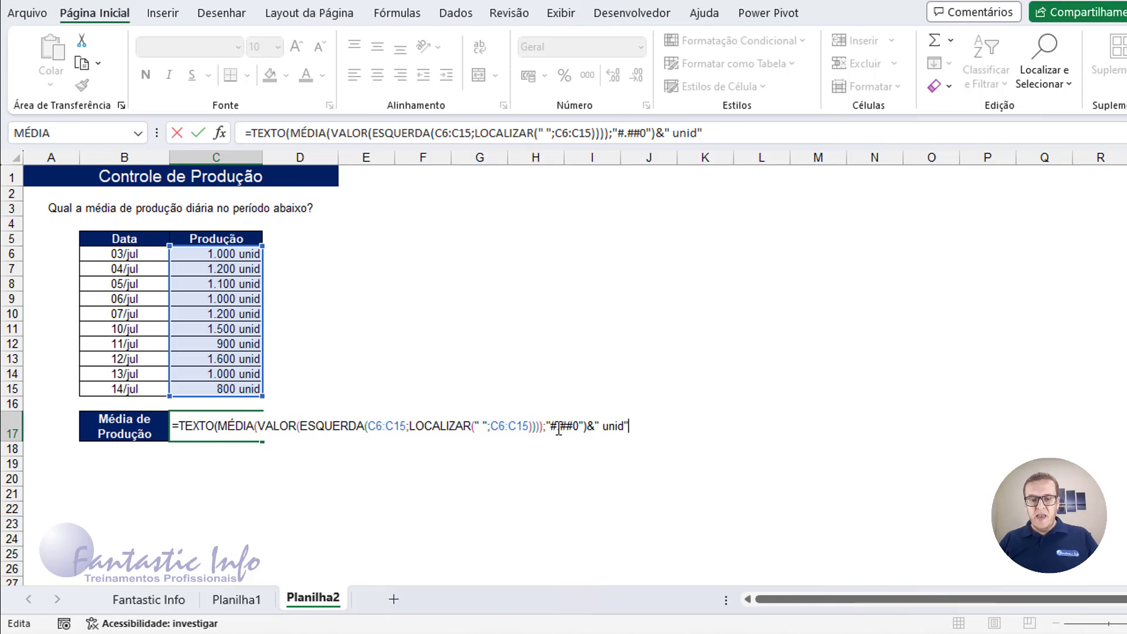
key("Return")
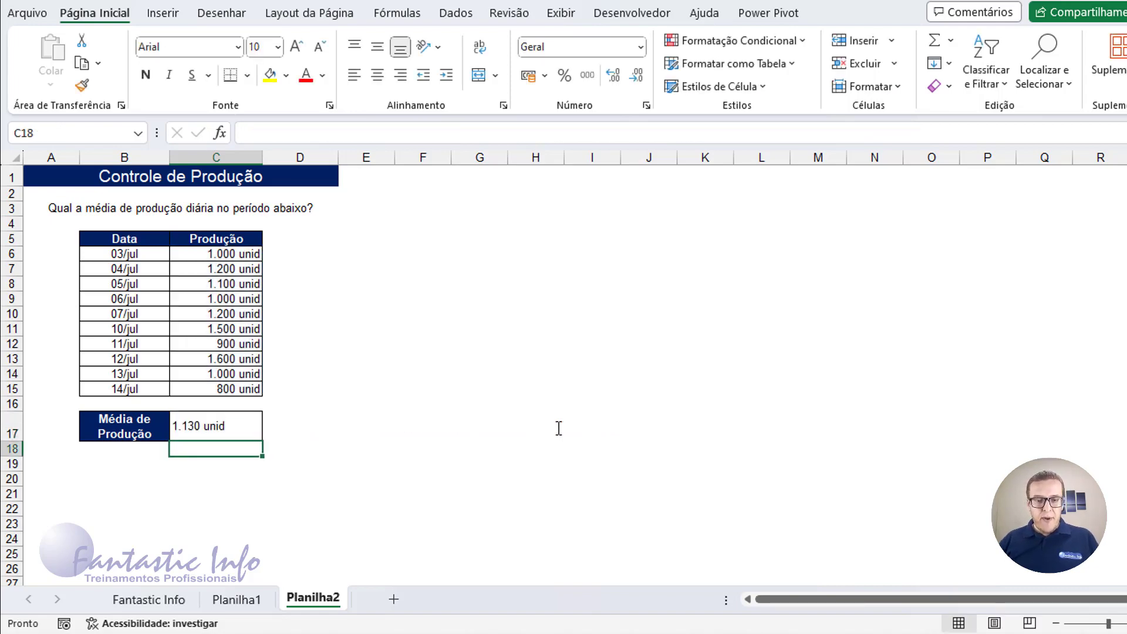
left_click(229, 427)
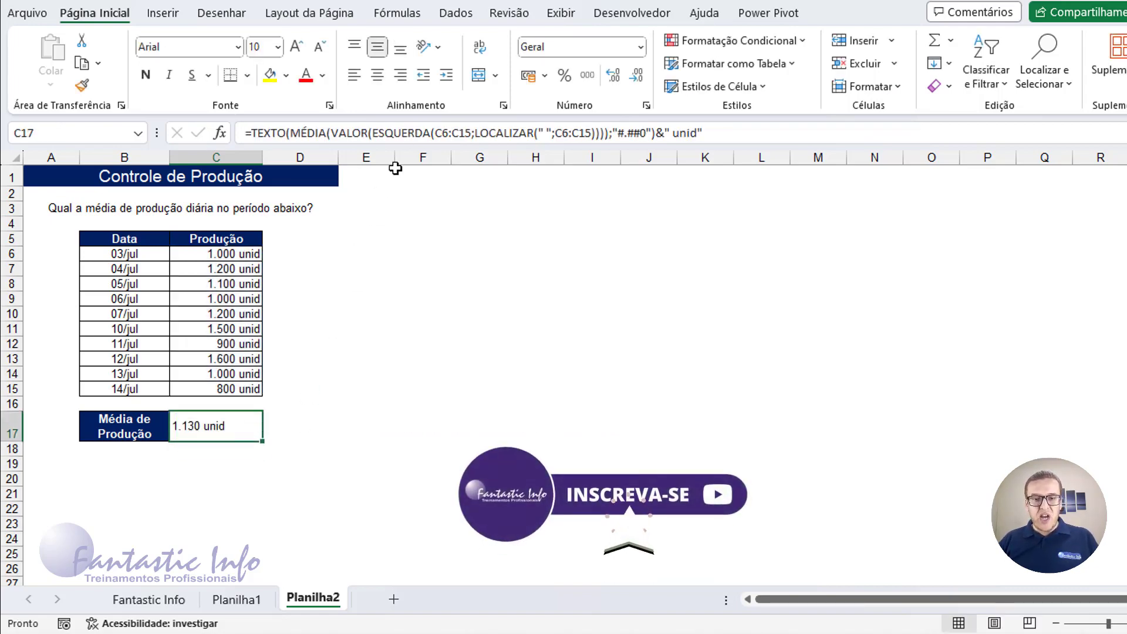
left_click(403, 77)
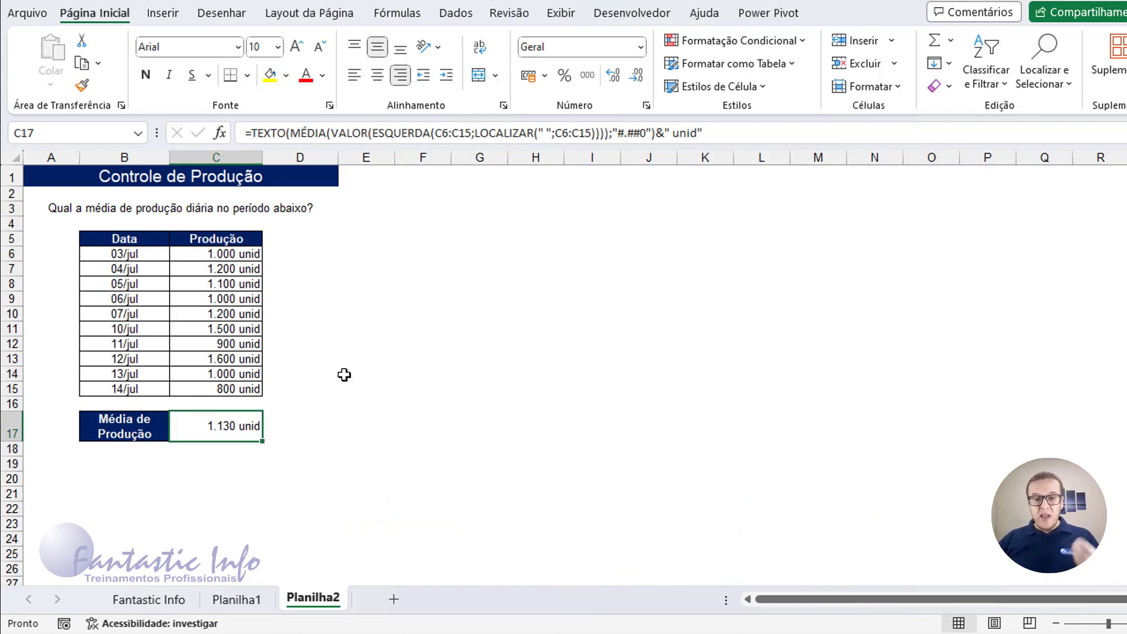
- Examine what the VALOR, MÉDIA and TEXTO parts of the C17 formula each evaluate to, leaving the formula as it is
double_click(205, 427)
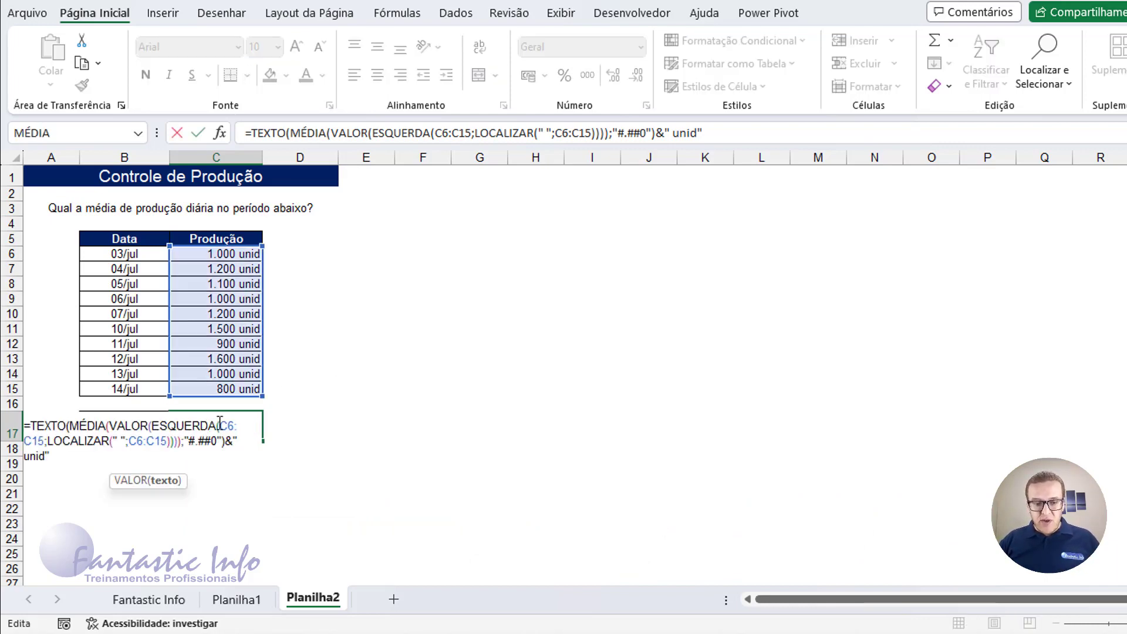
key("Return")
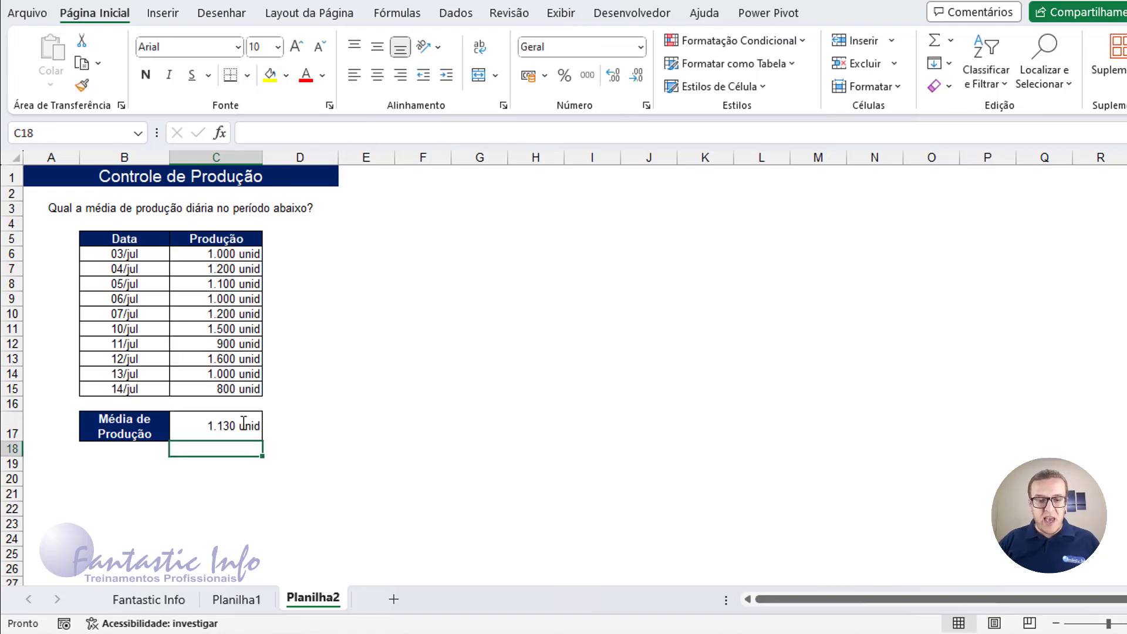
left_click(229, 423)
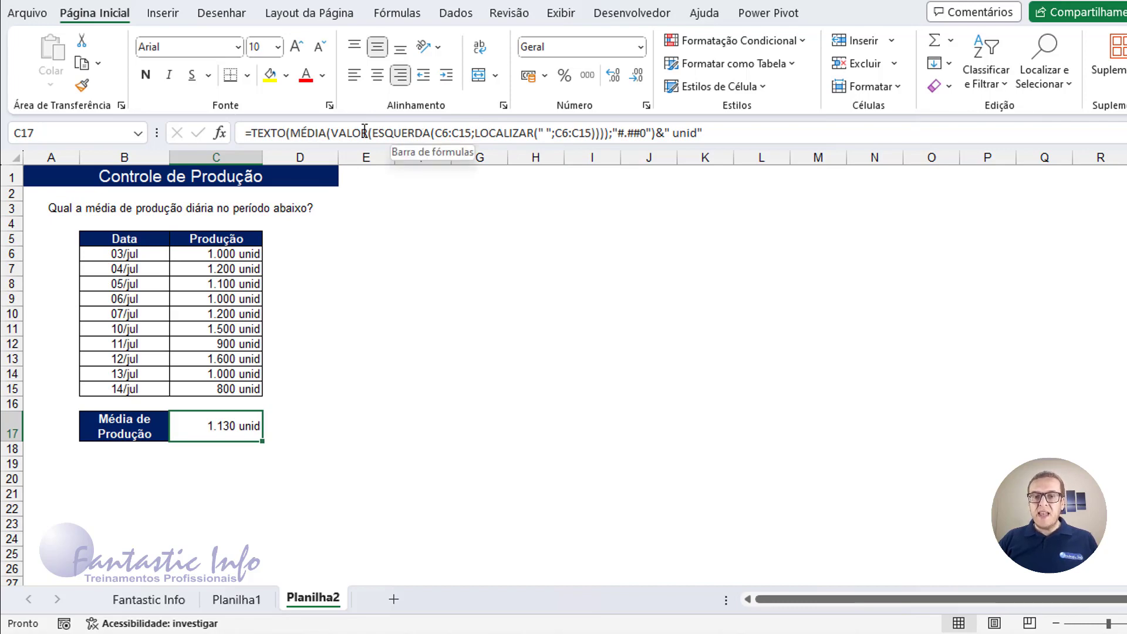
left_click_drag(331, 133, 606, 144)
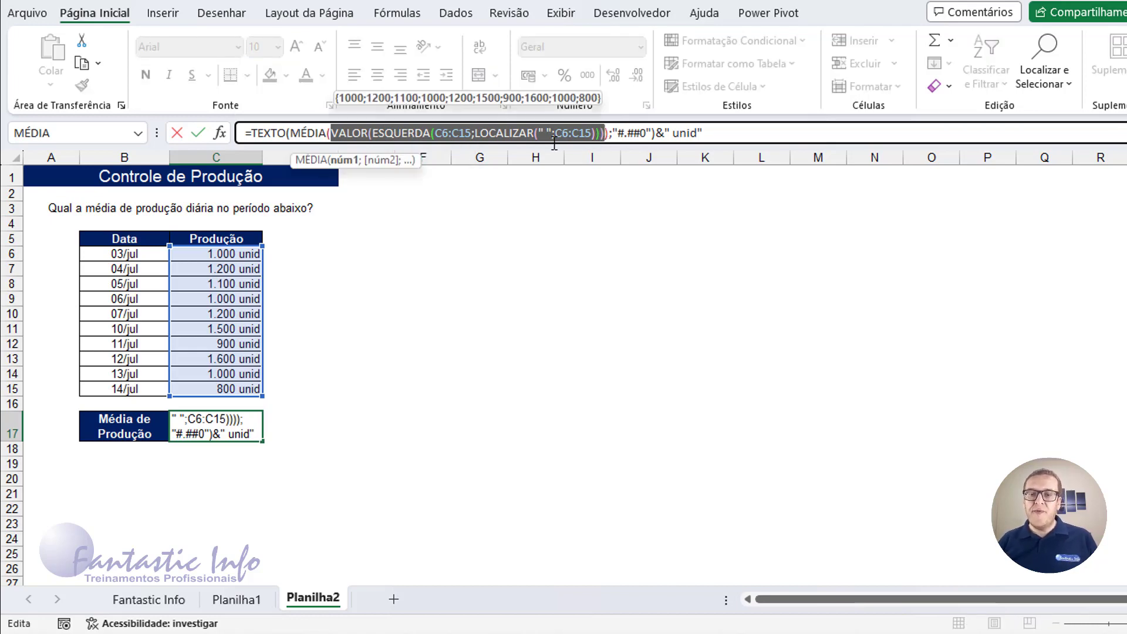
left_click(292, 129)
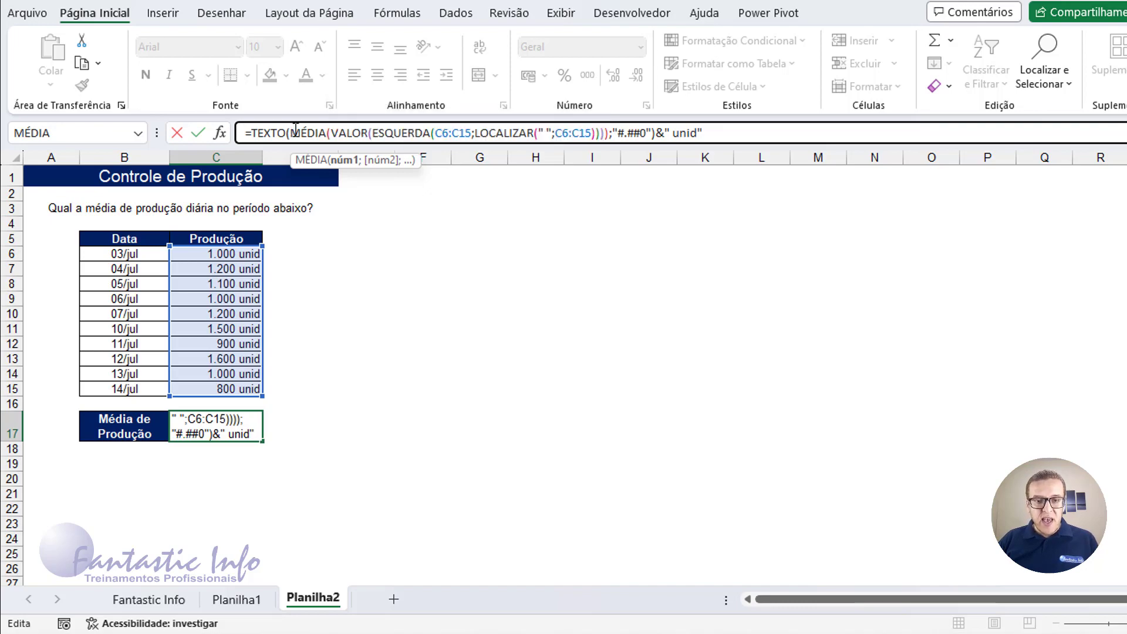
left_click_drag(291, 133, 610, 140)
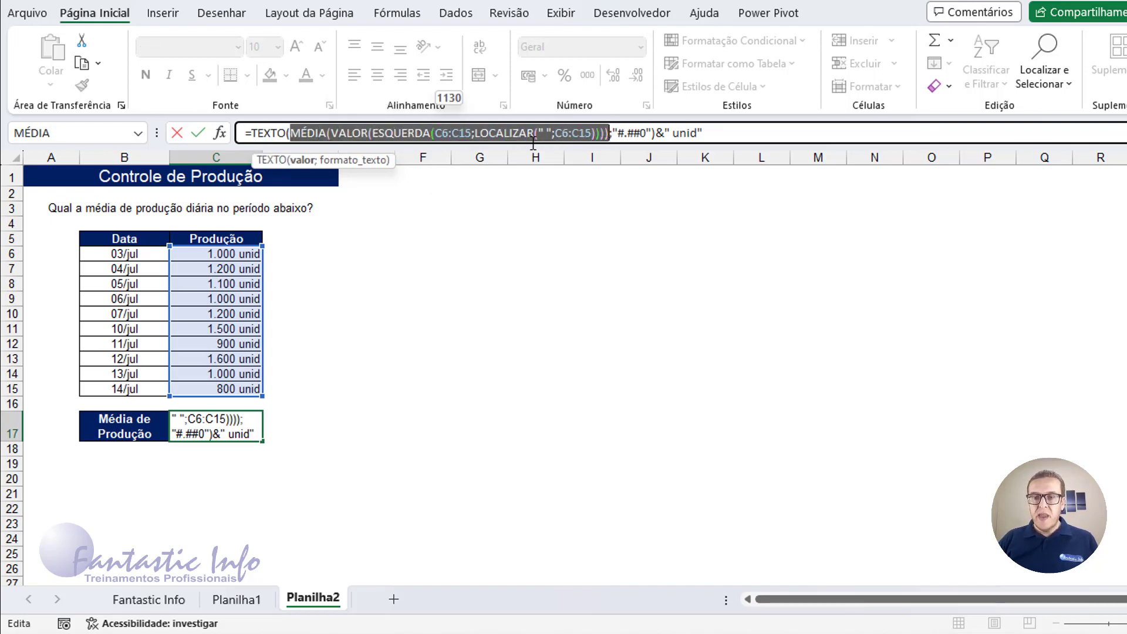
left_click_drag(251, 133, 655, 135)
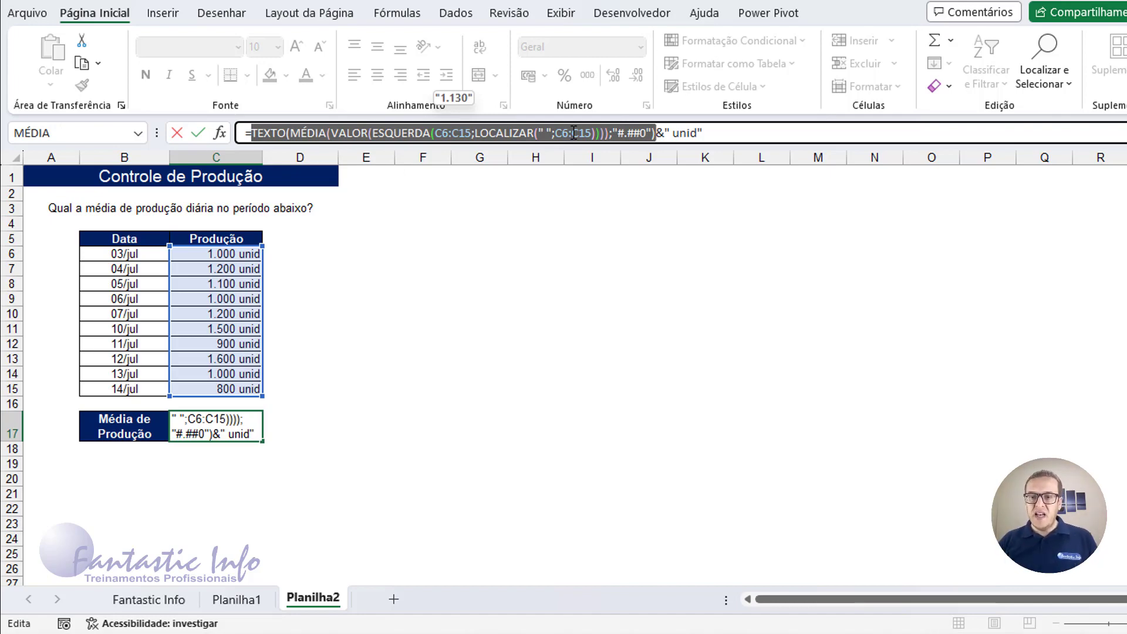
left_click(724, 134)
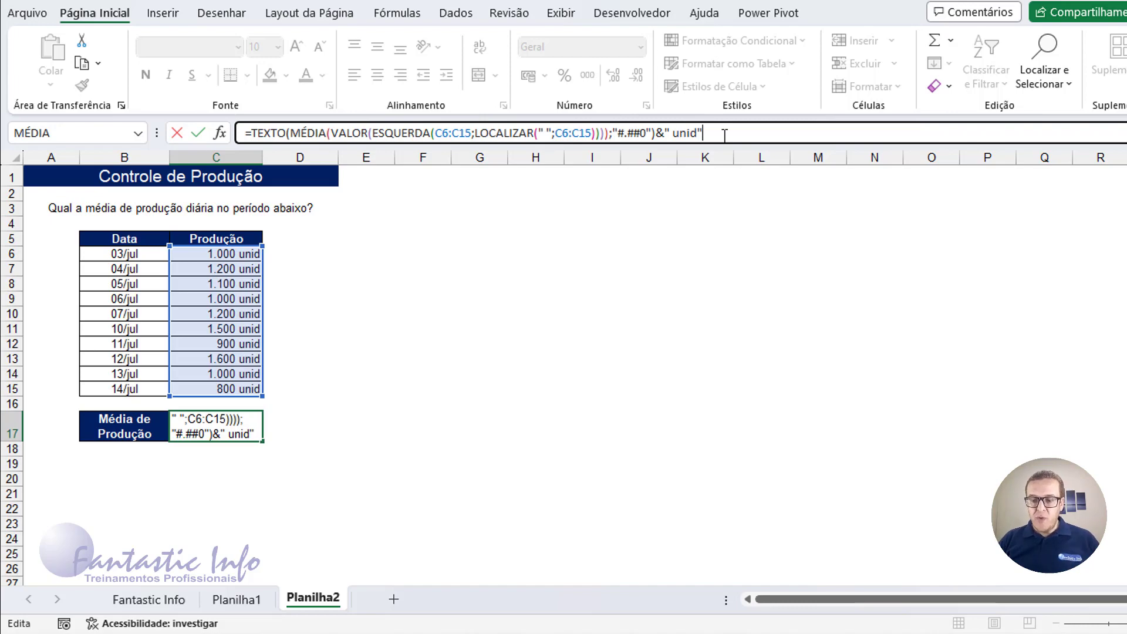
key("Return")
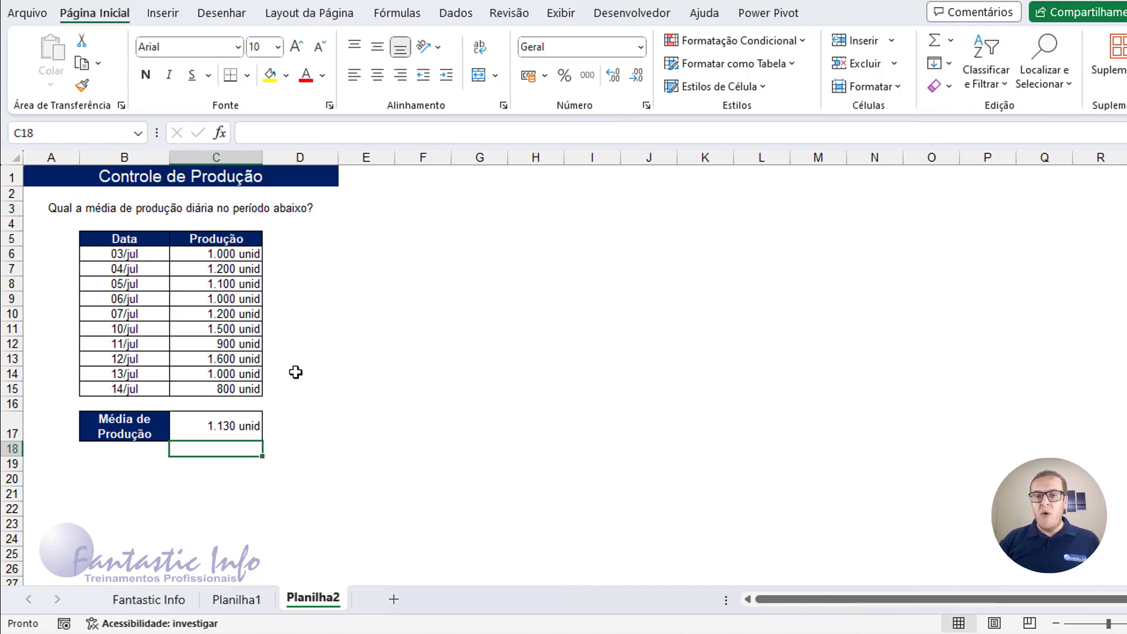
left_click(214, 429)
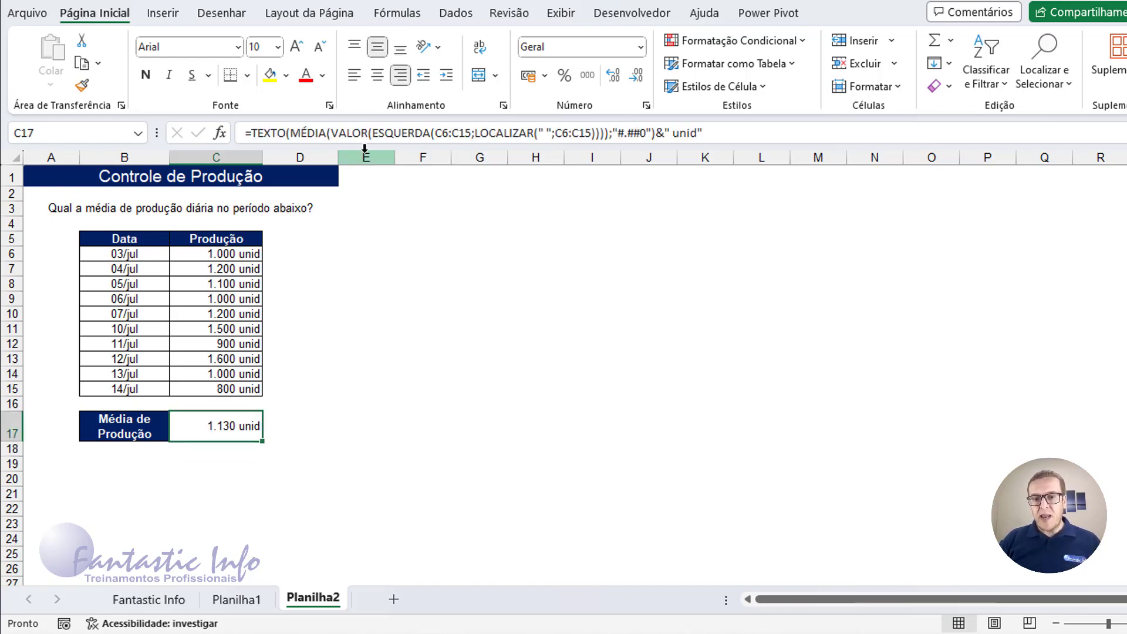